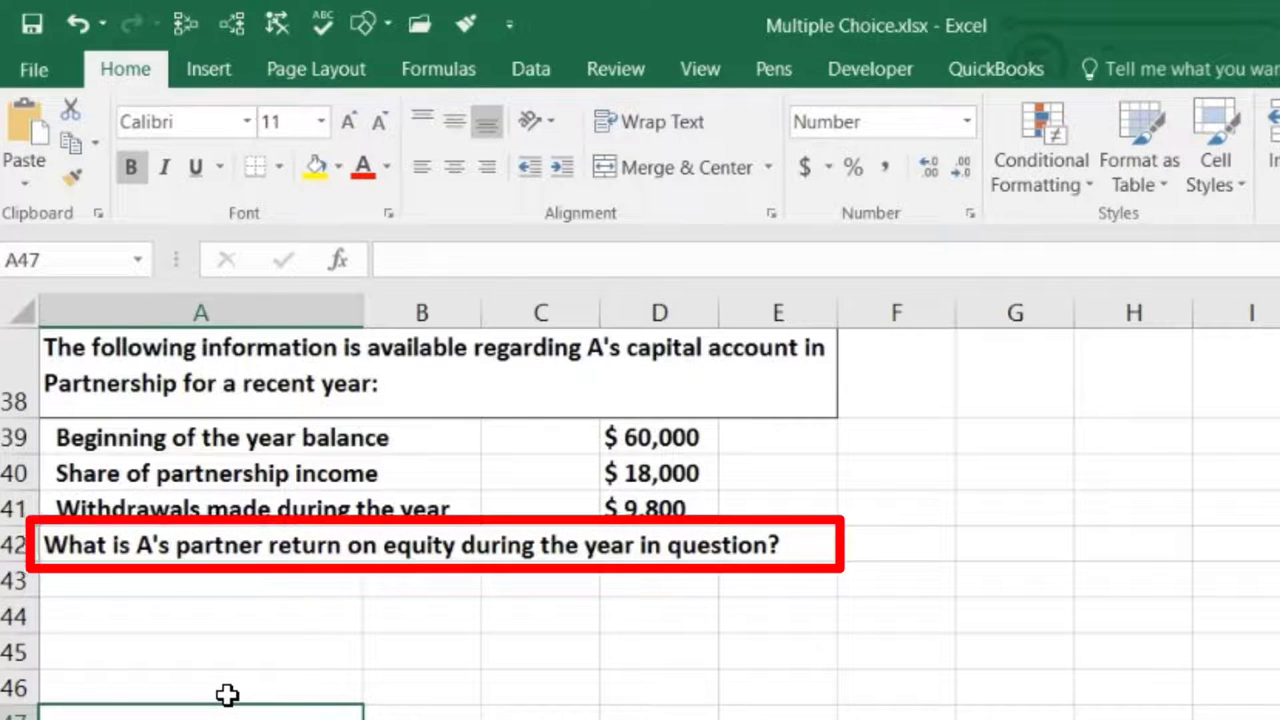
left_click(182, 632)
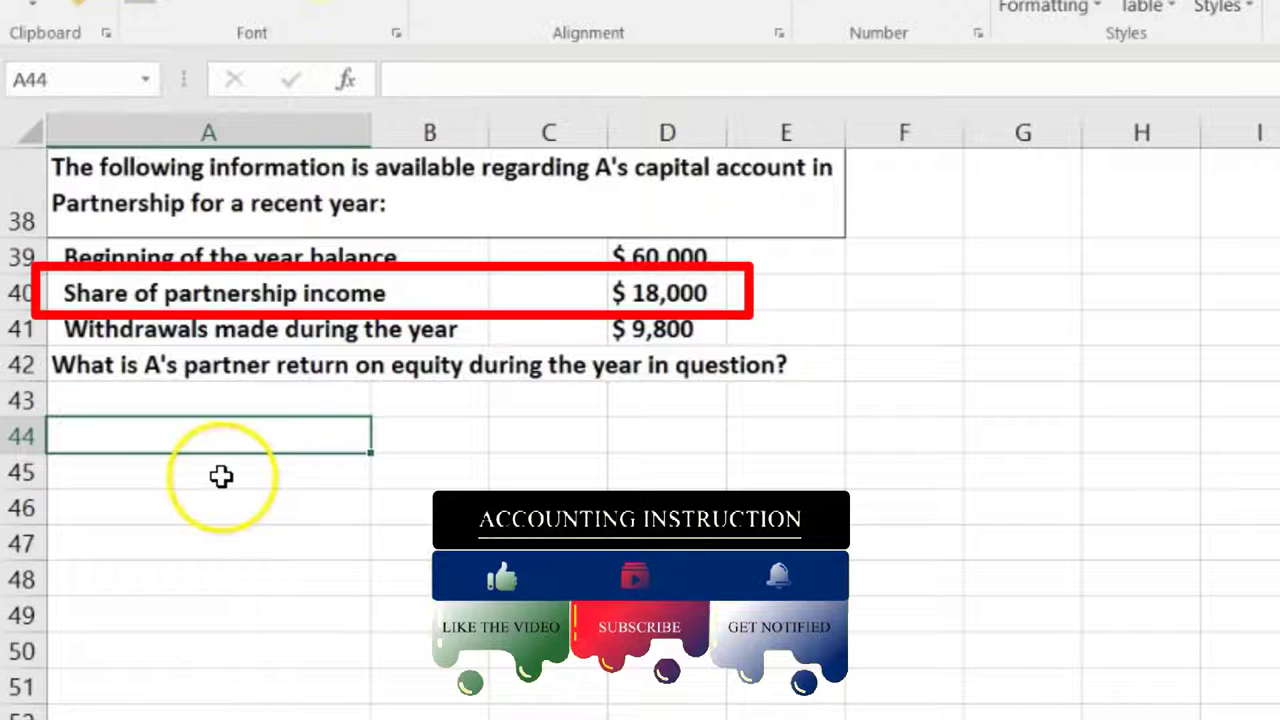
left_click(720, 293)
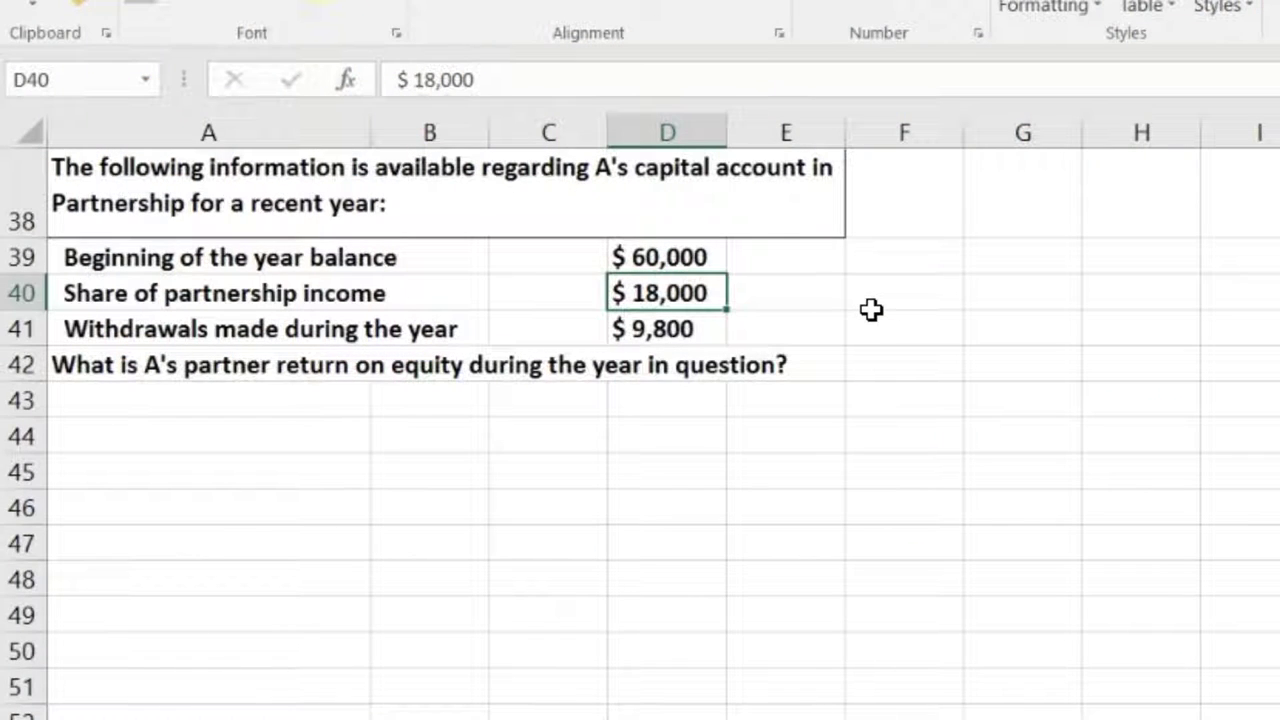
left_click(696, 261)
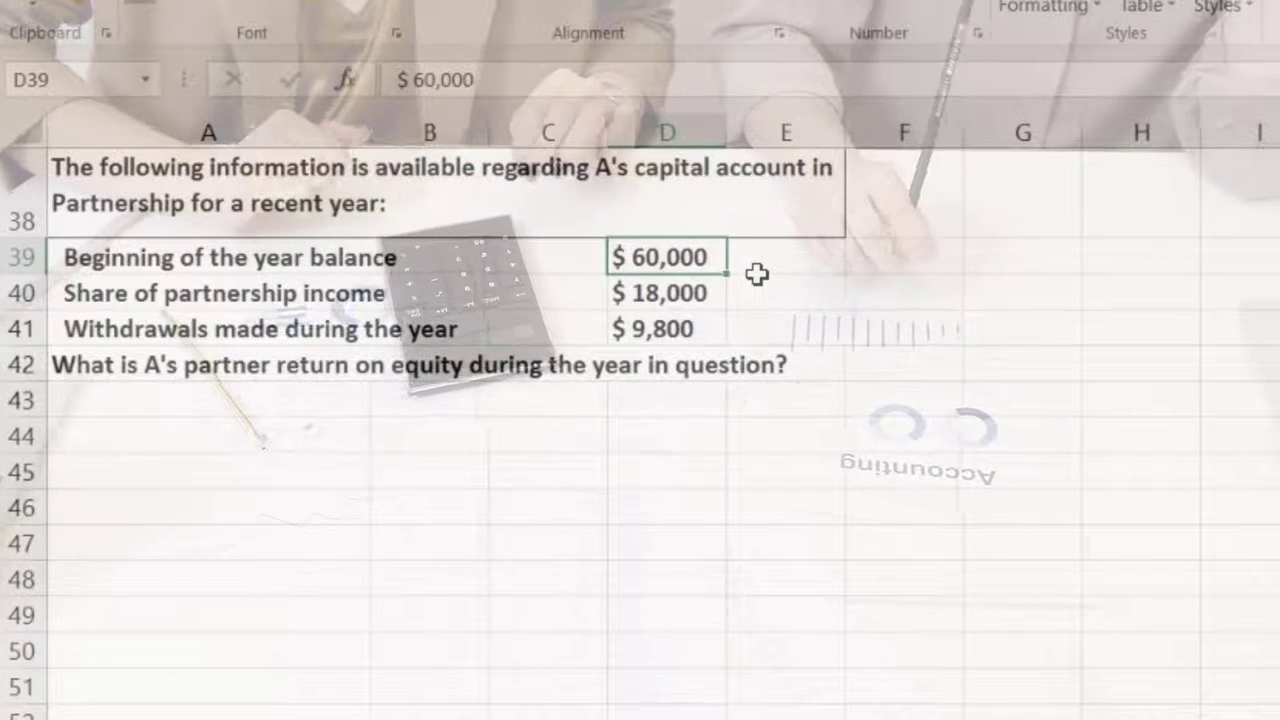
left_click(718, 295)
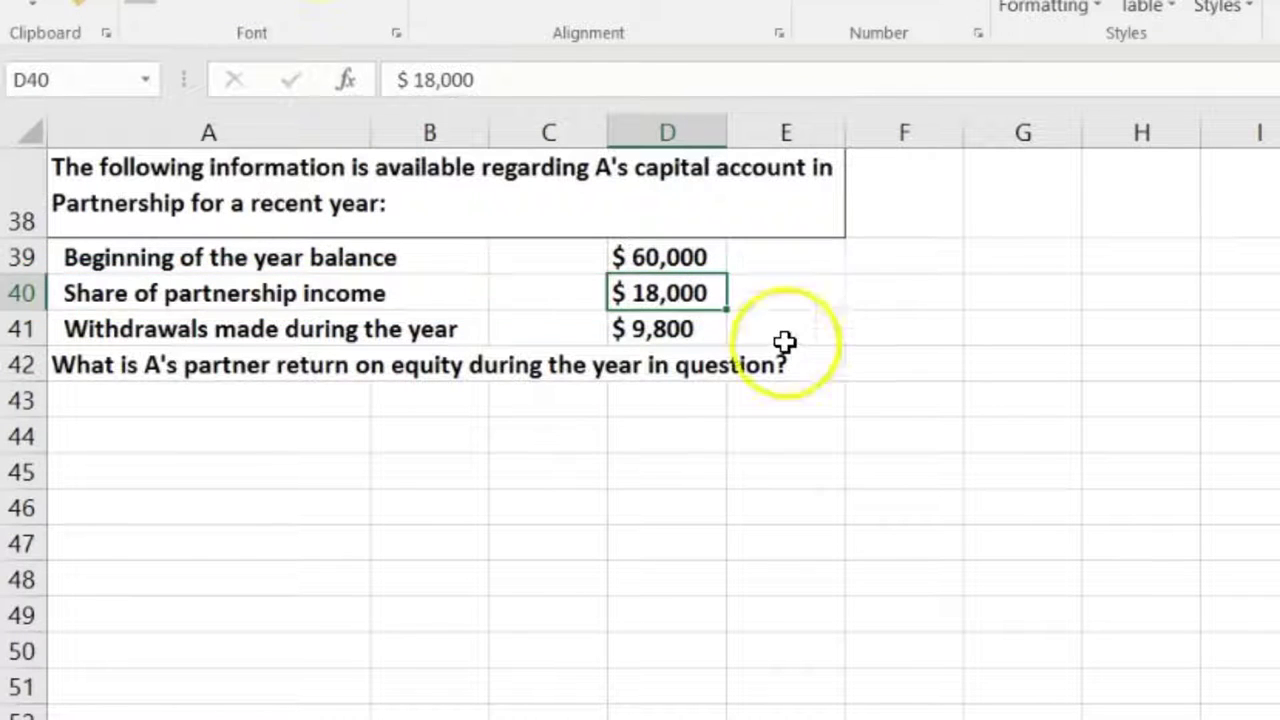
Label cell A44 "Big bal" and enter the beginning balance of 60,000 in B44
left_click(223, 432)
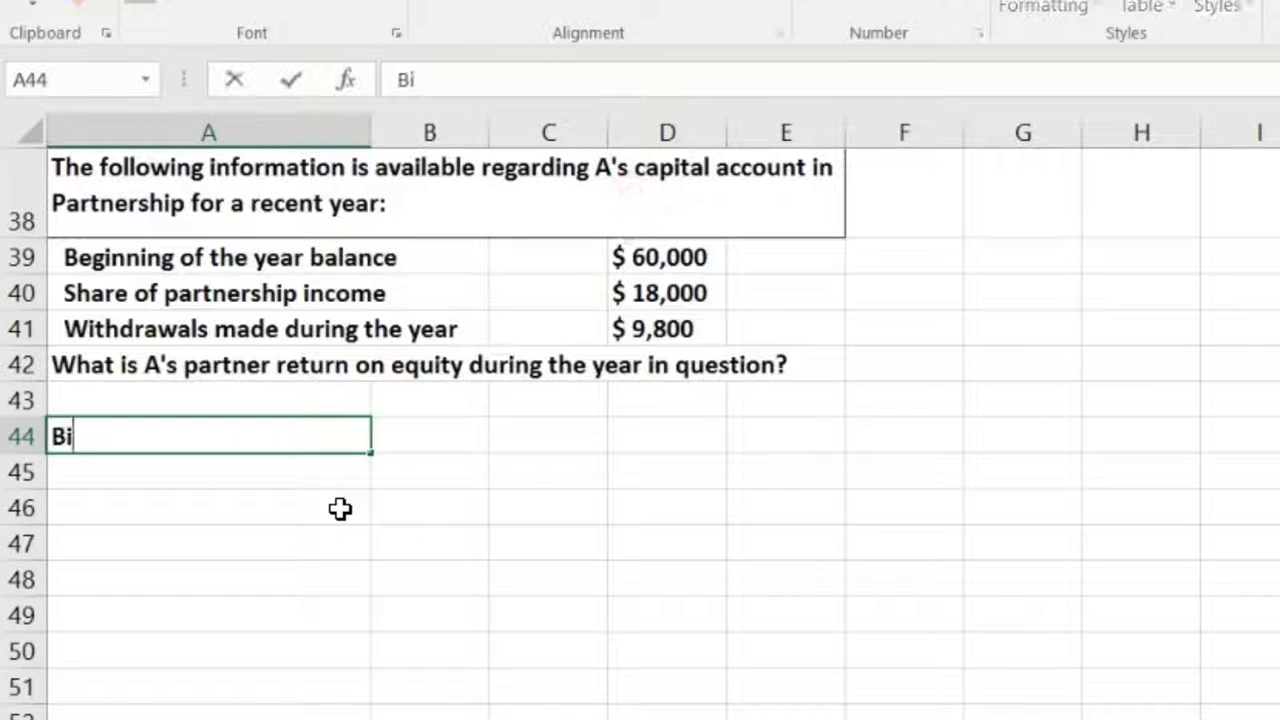
type("Big bal")
key("Tab")
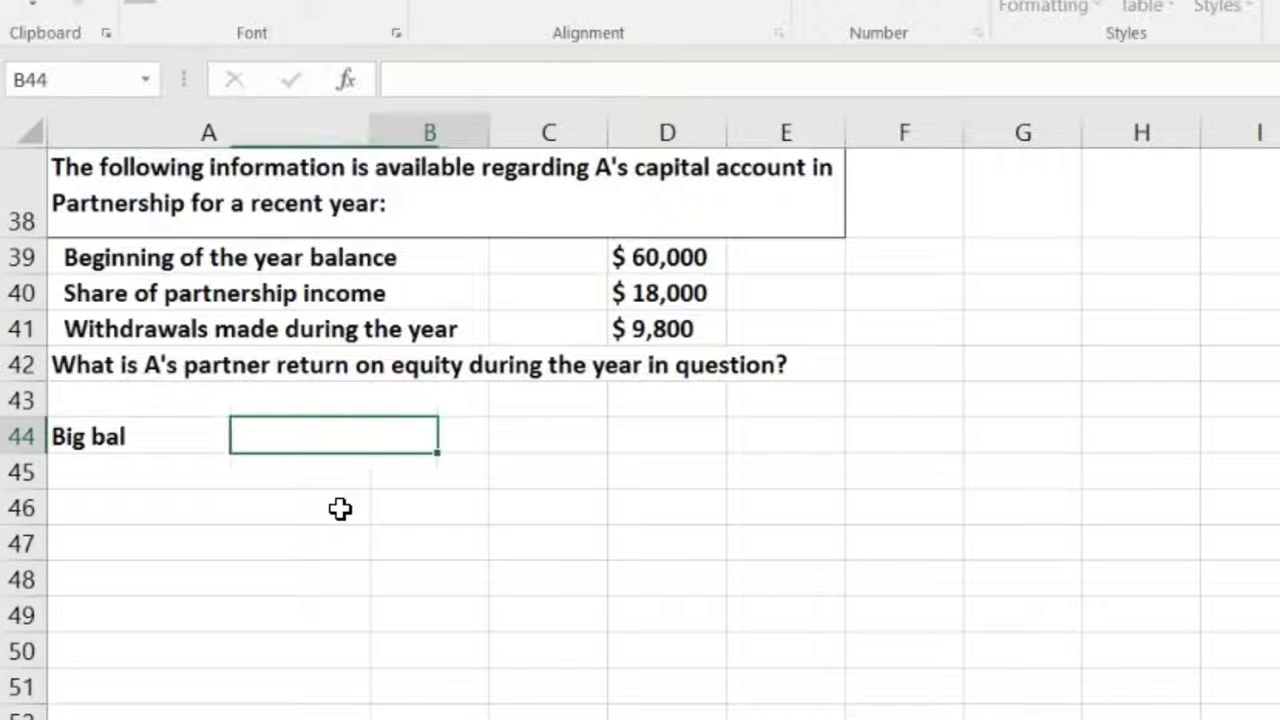
type("60,000")
key("Return")
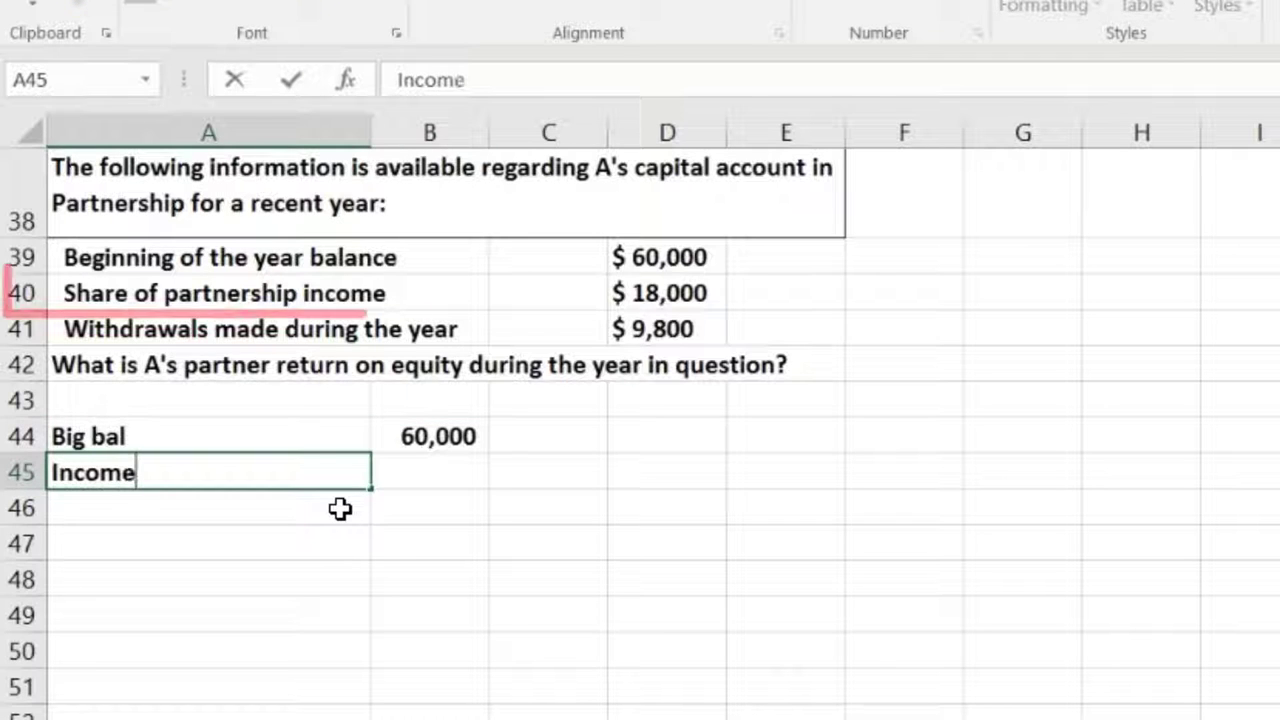
Add an "Income" row beneath the beginning balance, with 18,000 in B45
type("Income")
key("Tab")
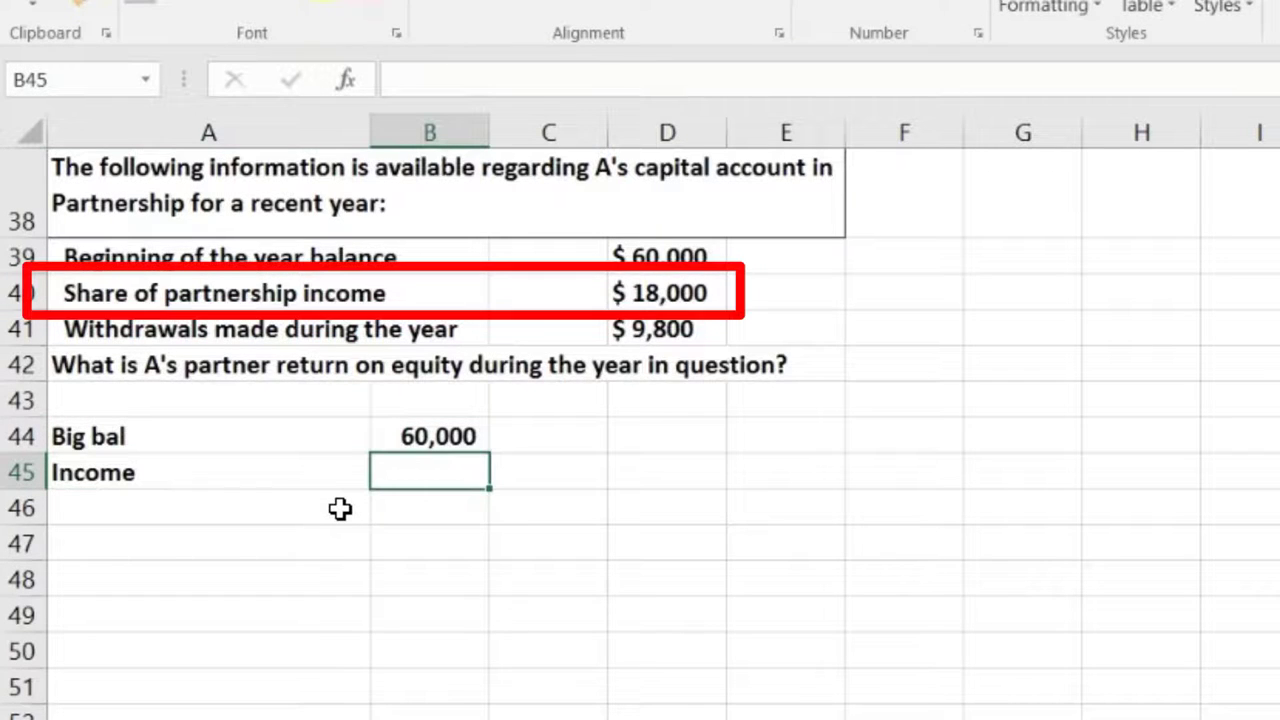
type("18,00")
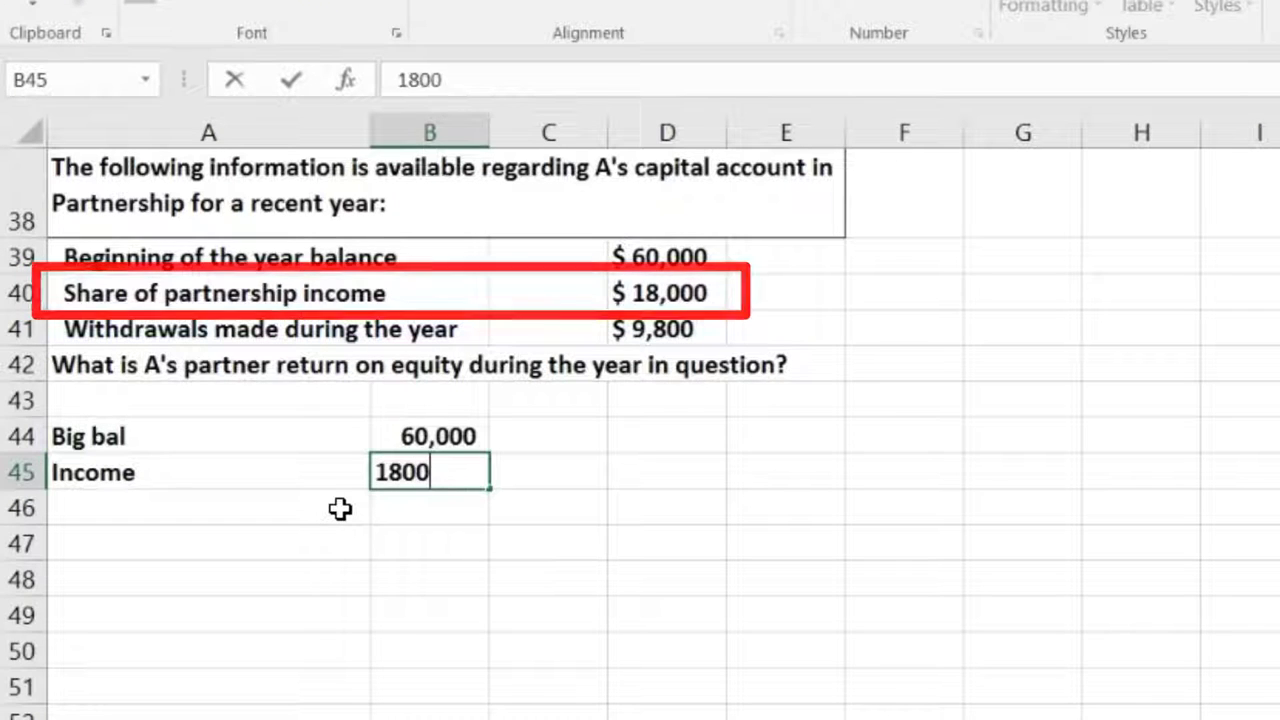
type("0")
key("Return")
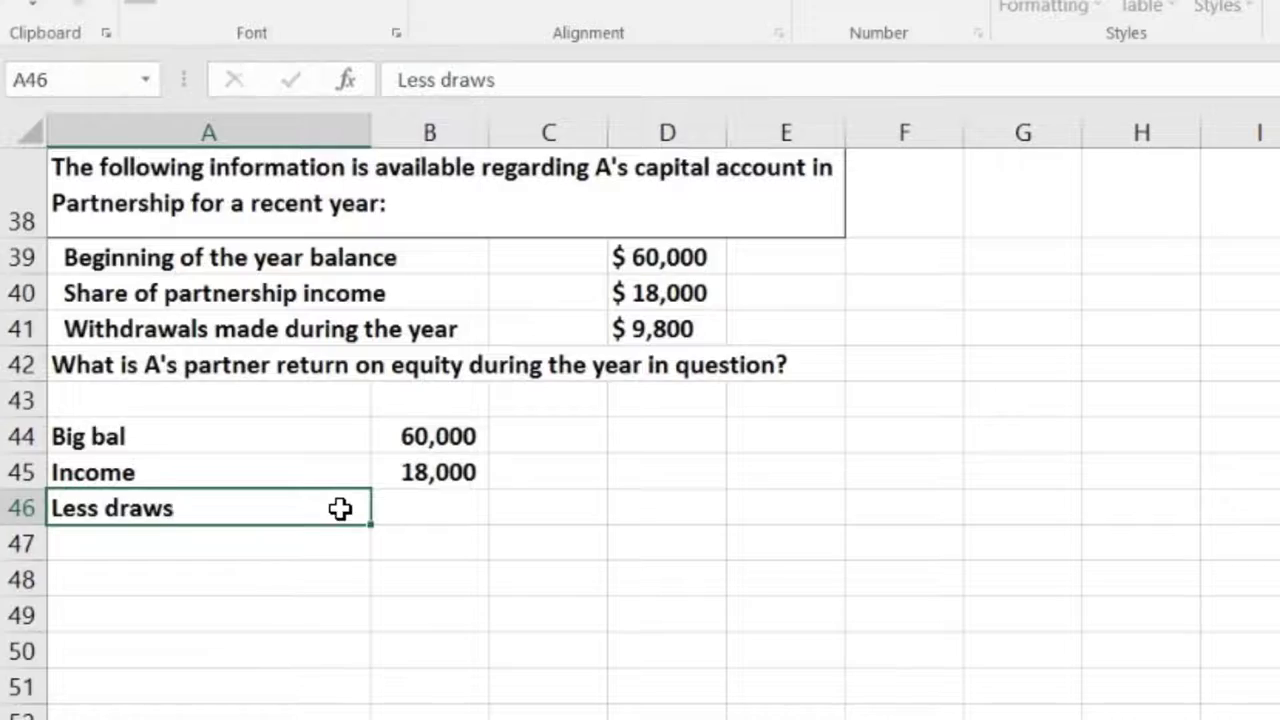
Add a "Less draws" row with -9800 in B46, and label cell A47 "End bal"
key("Tab")
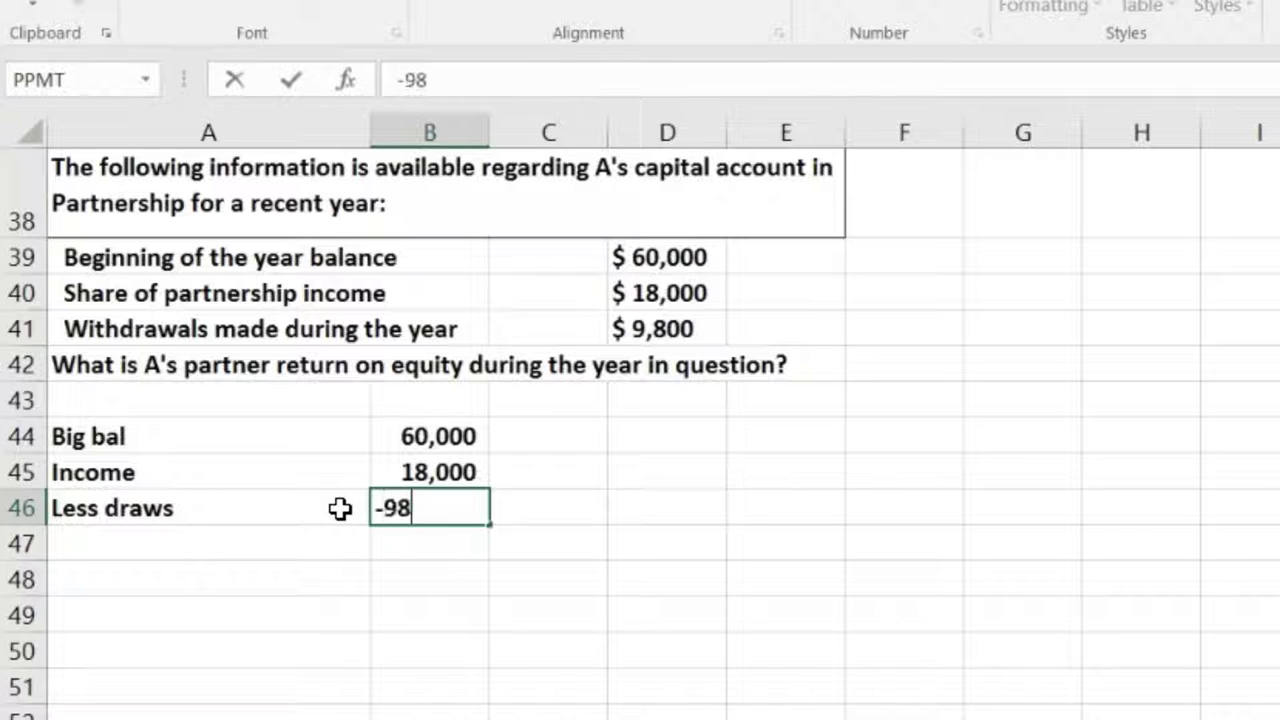
type("-9800")
key("Return")
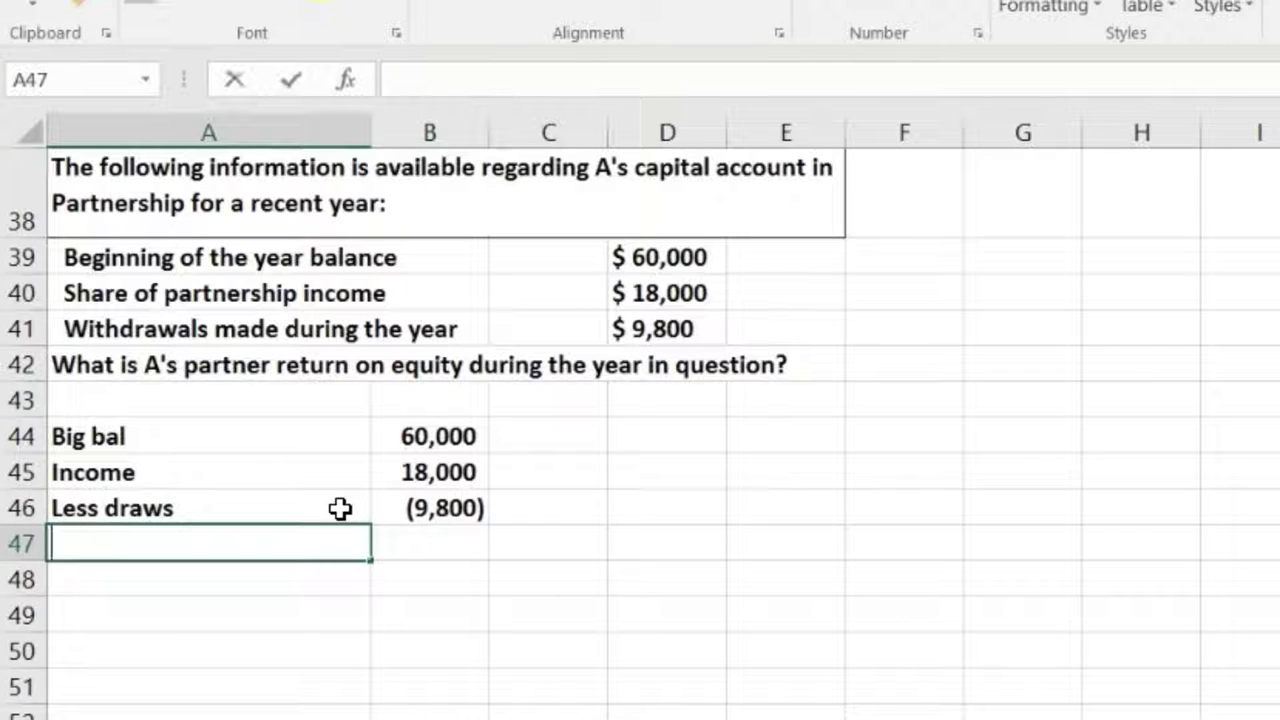
key("Tab")
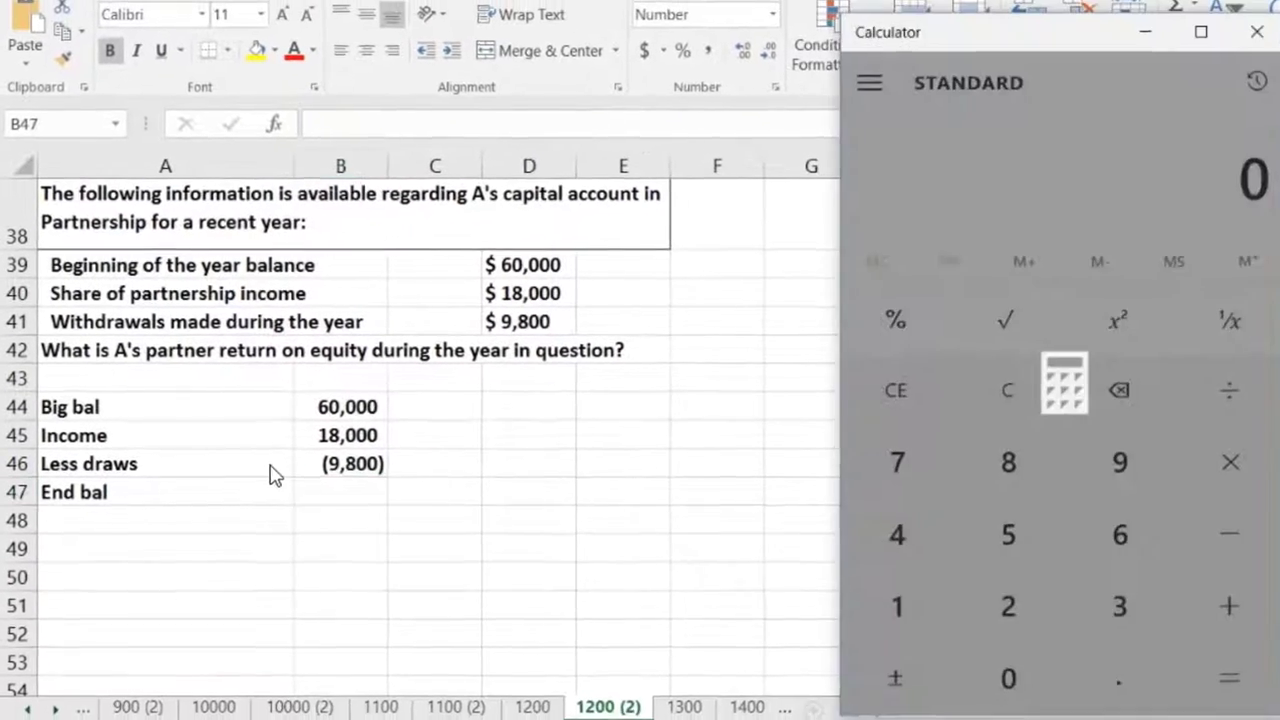
Switch to Calculator and work out the ending balance as 60,000 + 18,000 - 9,800
type("6")
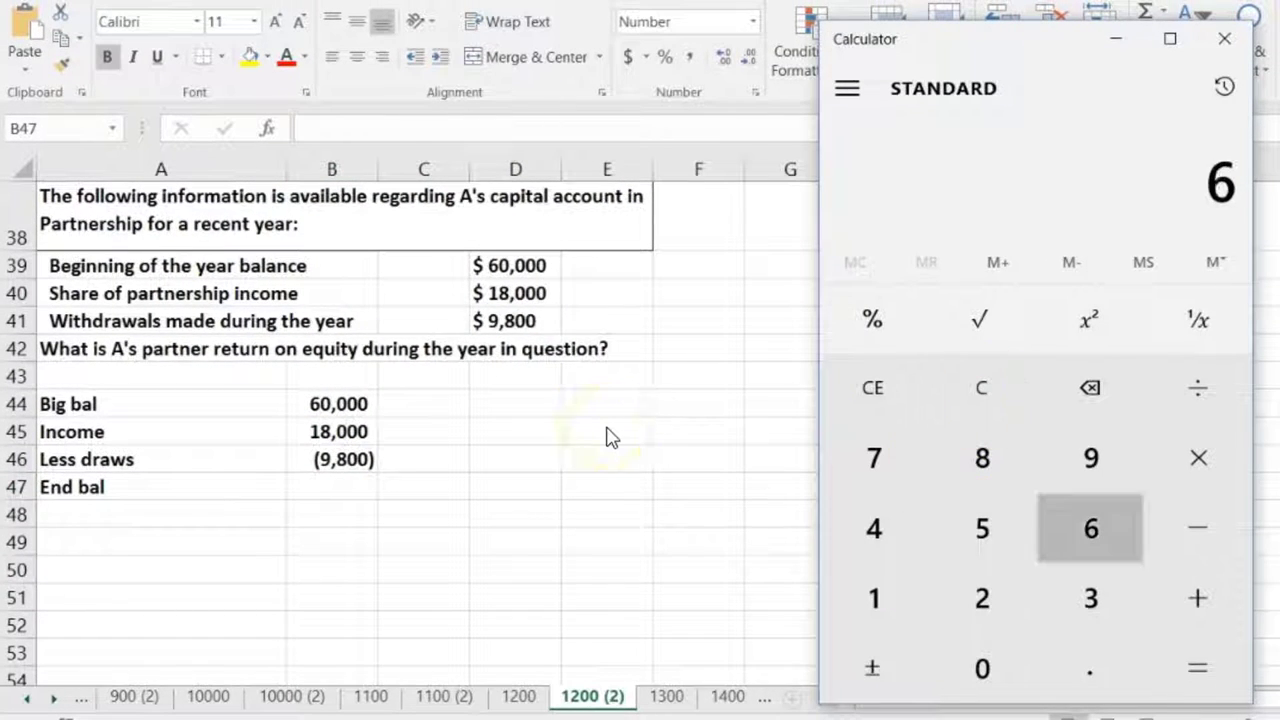
type("0,000")
key("plus")
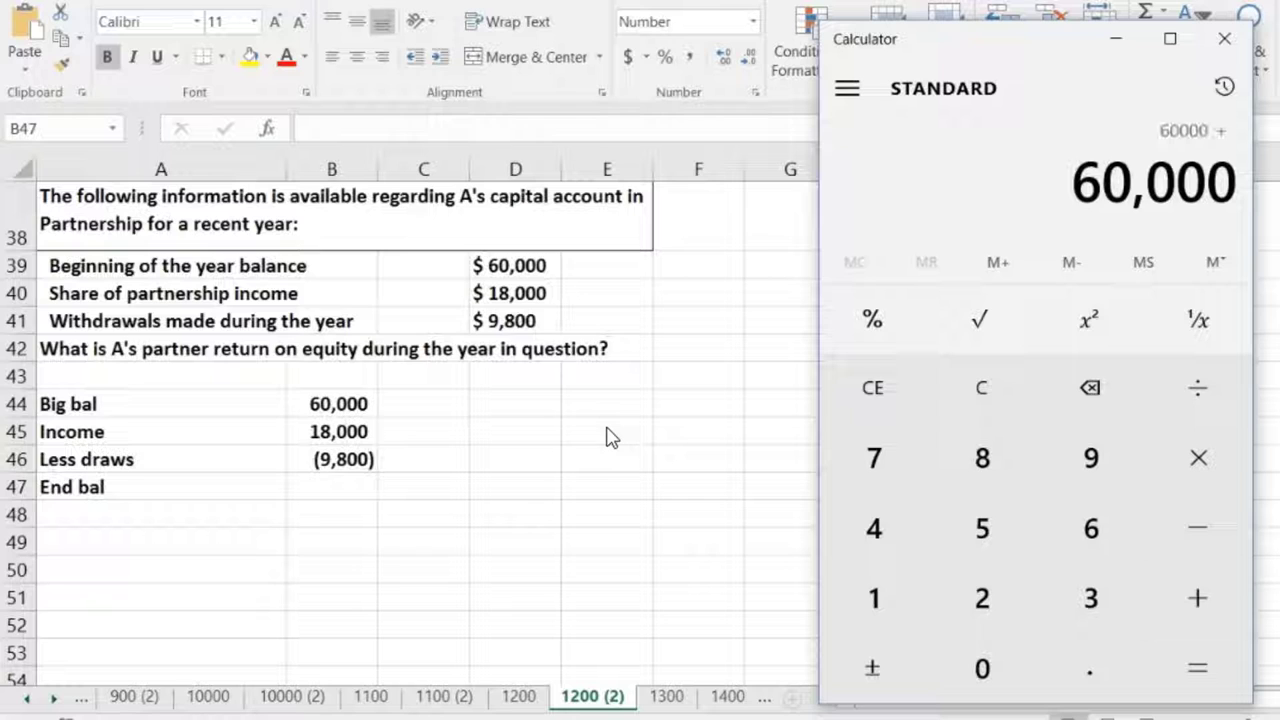
type("18000 -")
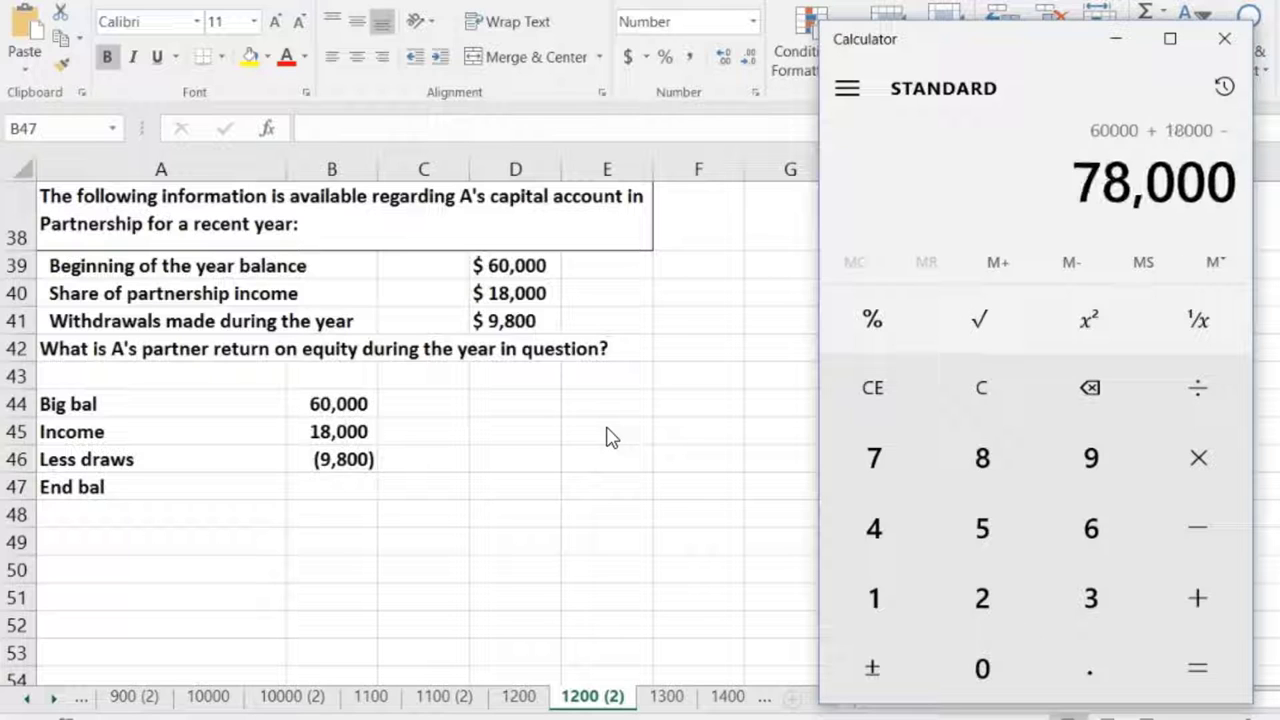
type("0")
key("Return")
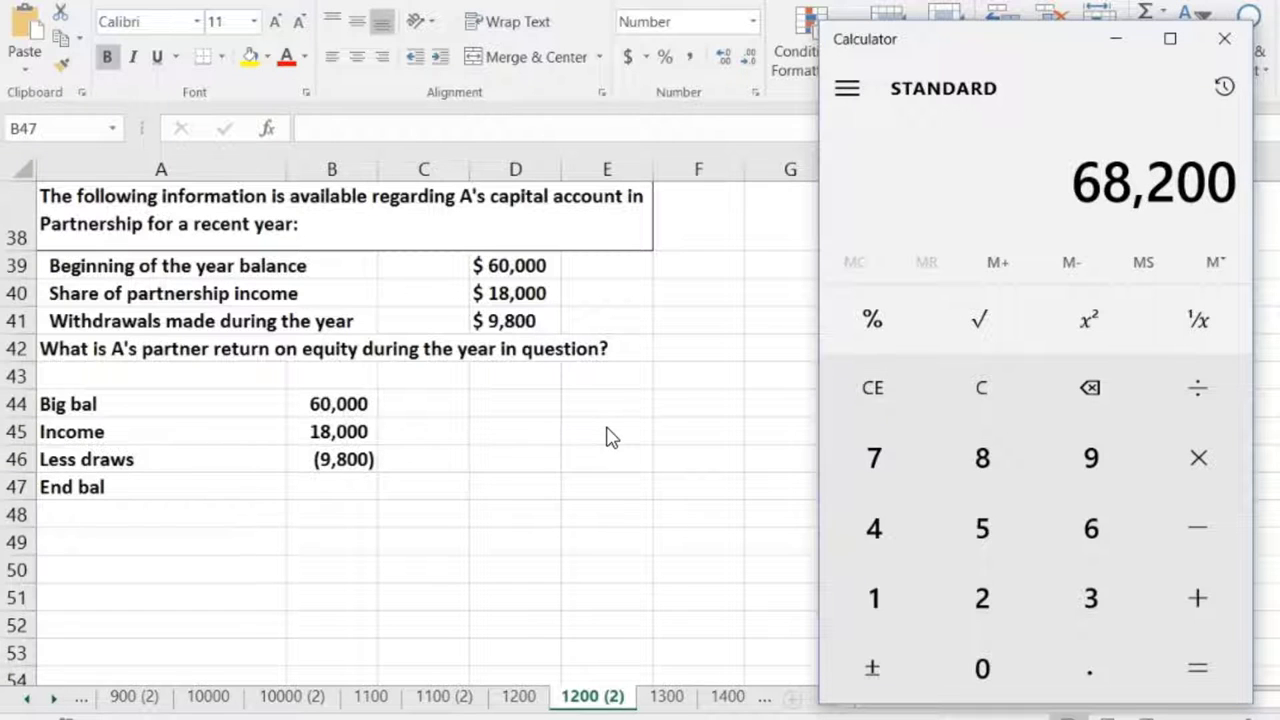
Back in the Excel worksheet, calculate the ending balance in B47 with a SUM formula over B44:B46
left_click(336, 489)
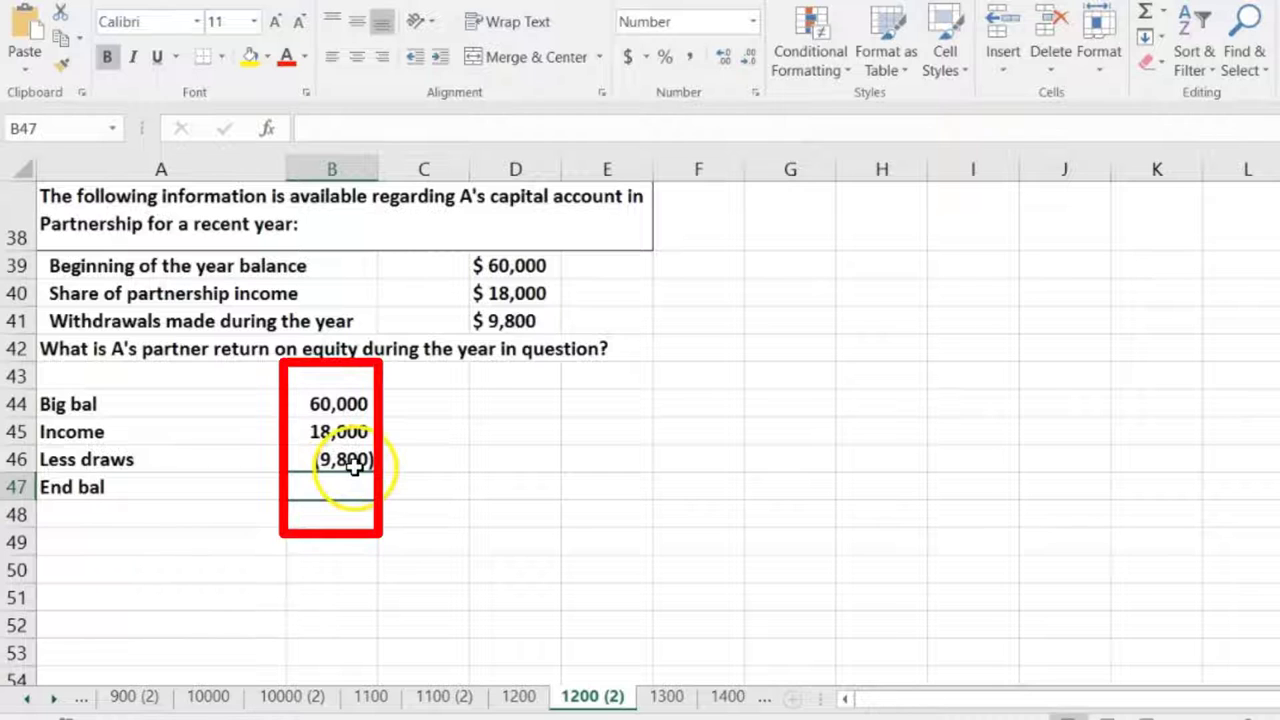
type("=")
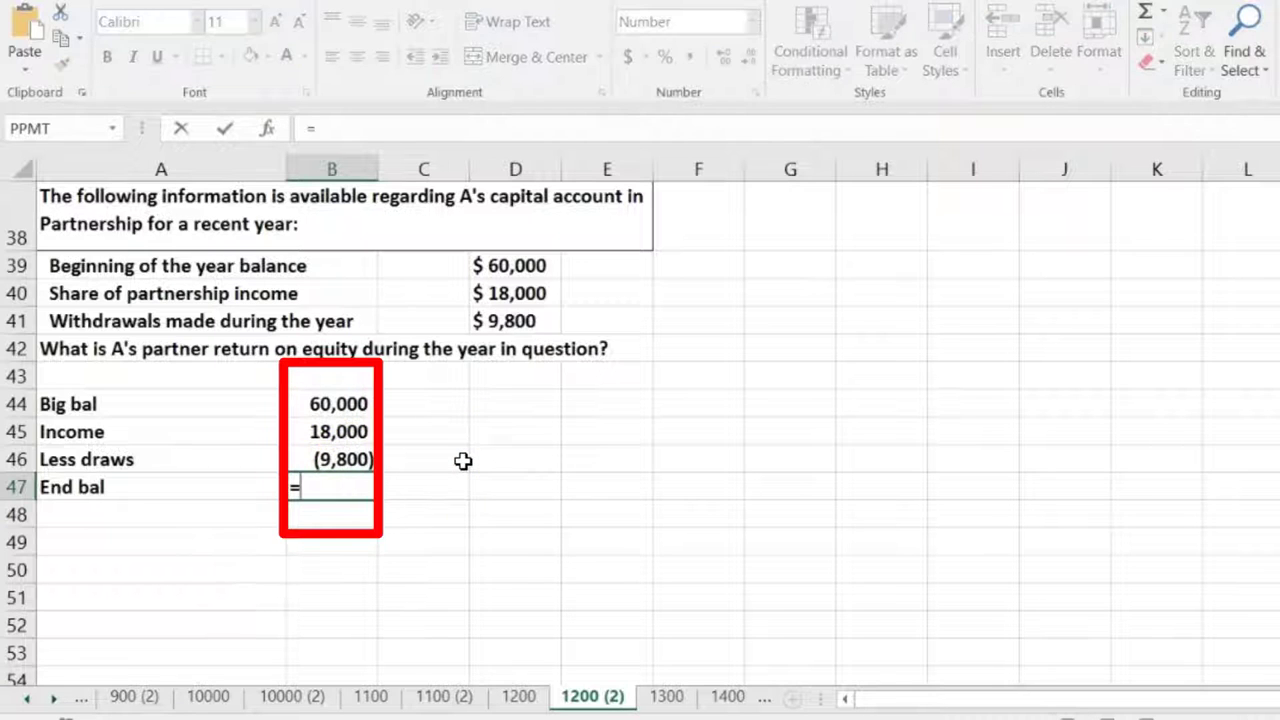
type("sum(")
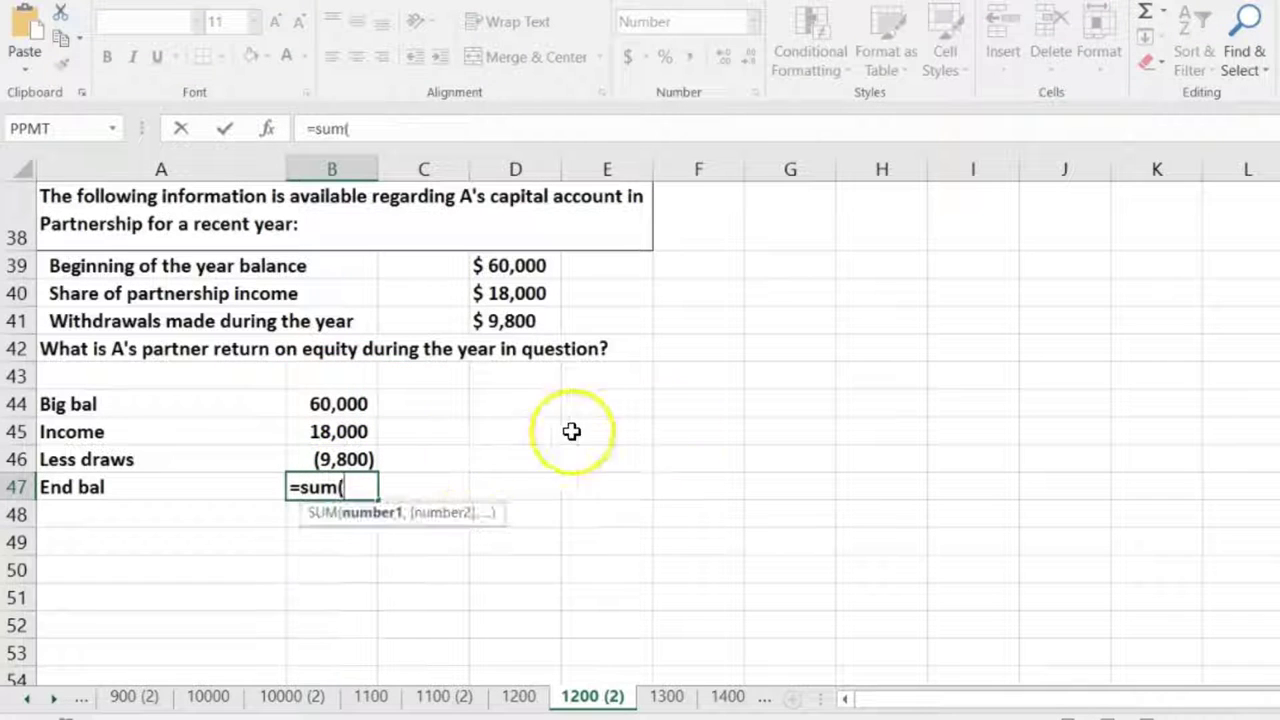
left_click_drag(311, 403, 312, 427)
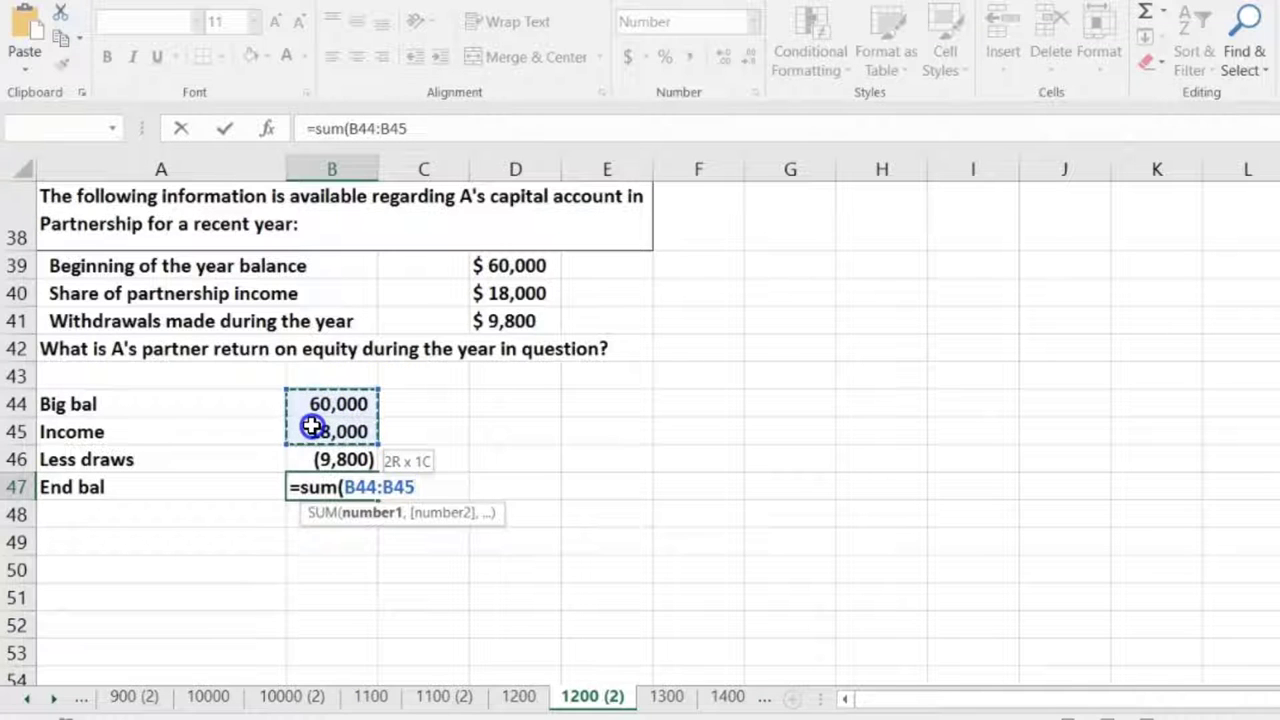
key("Return")
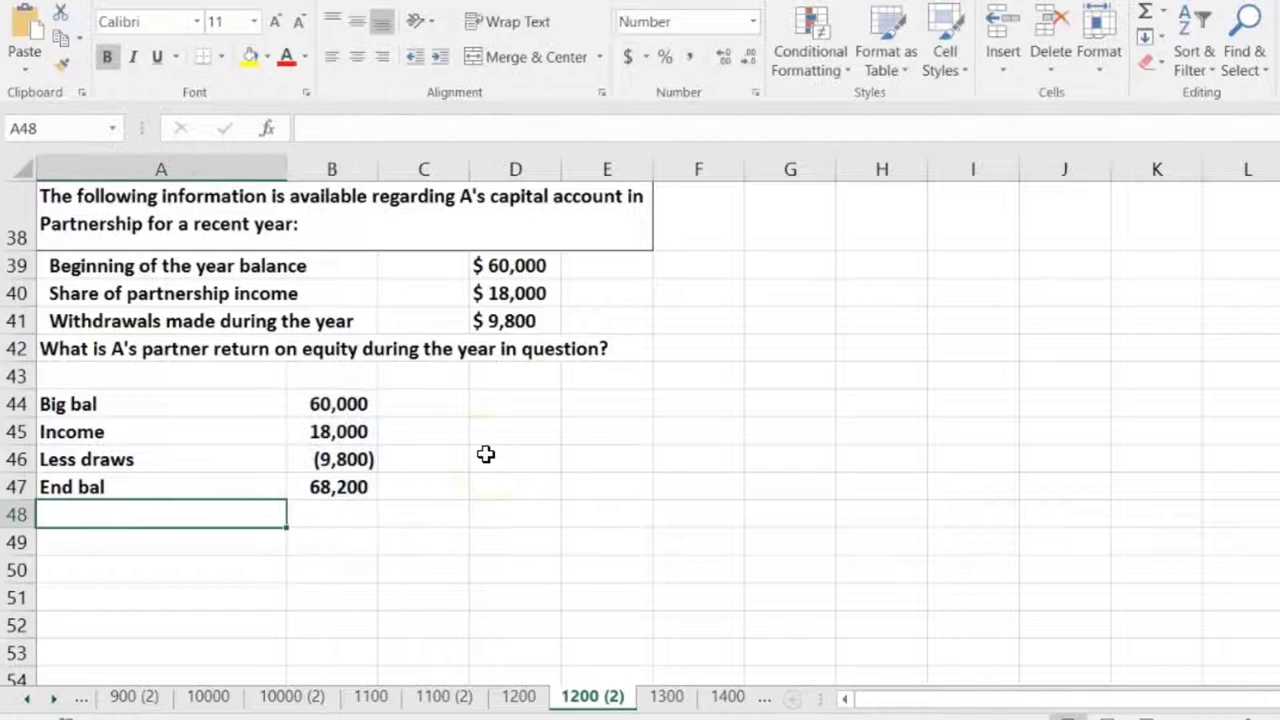
Underline the draws amount in B46 to mark it as the last figure before the ending balance
key("Up")
key("Up")
key("Right")
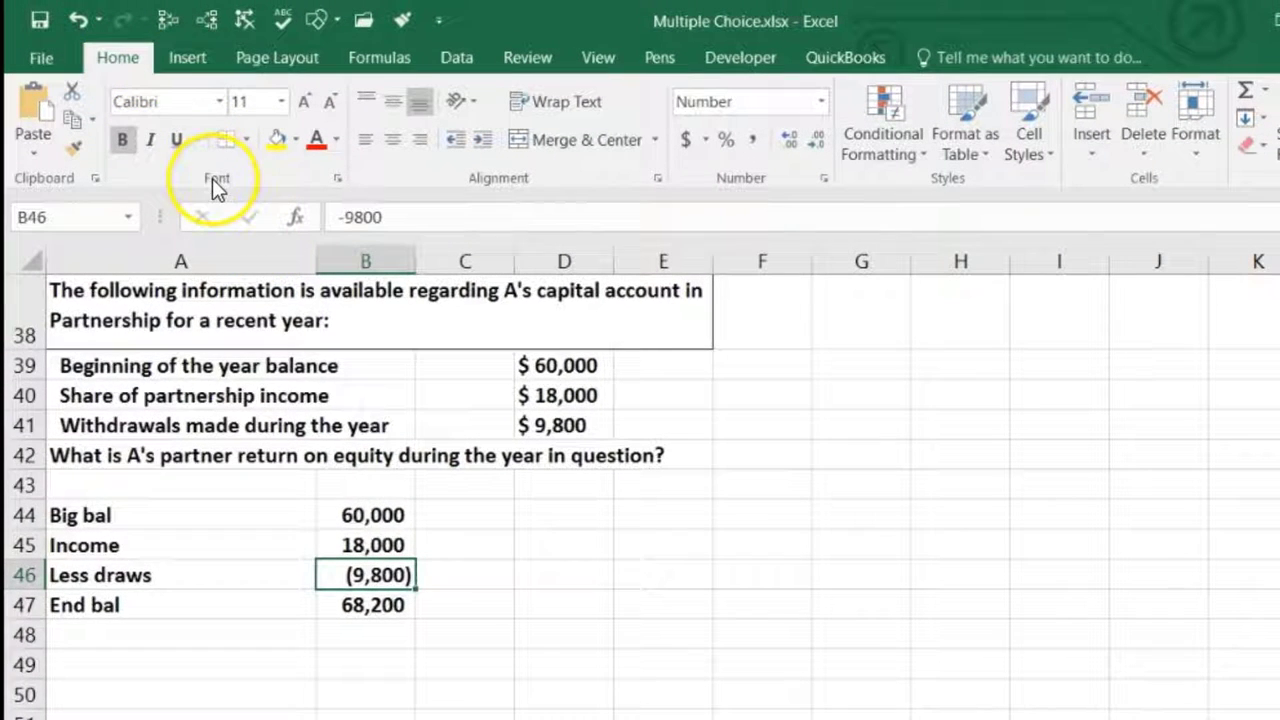
left_click(176, 139)
left_click(590, 668)
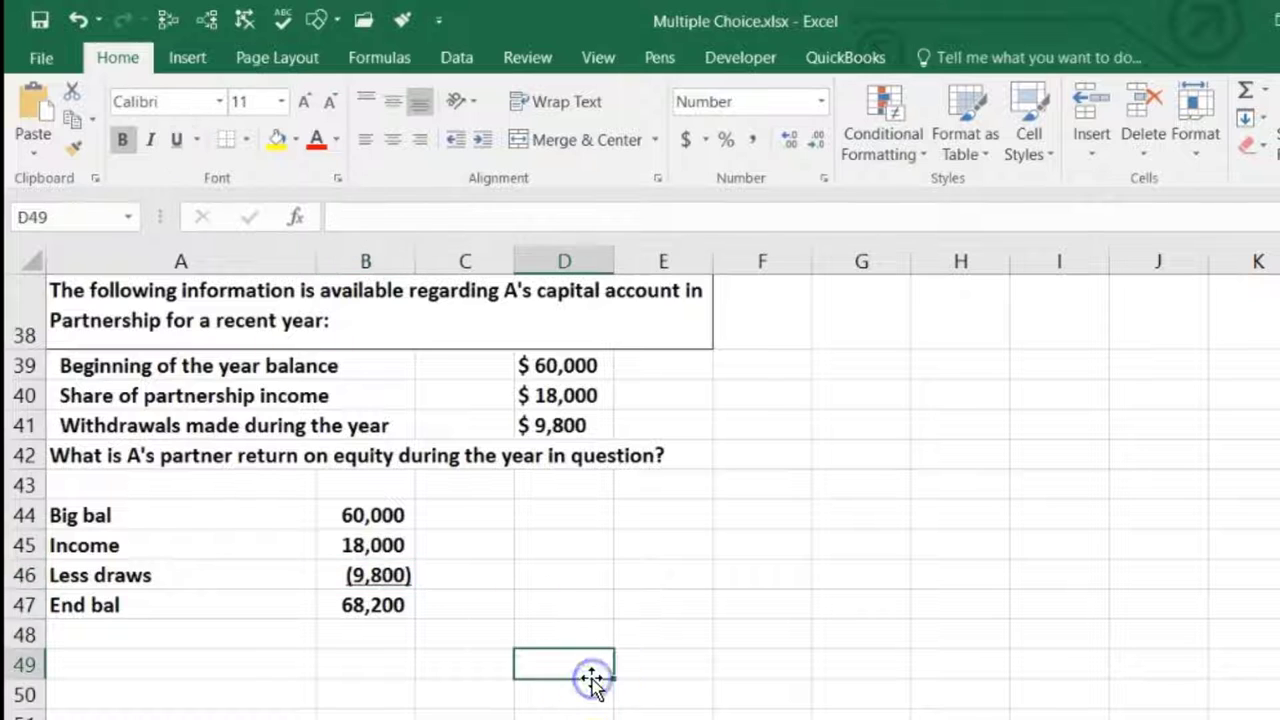
Enter the heading "Ave bal" in D44 for the average balance calculation
left_click(566, 516)
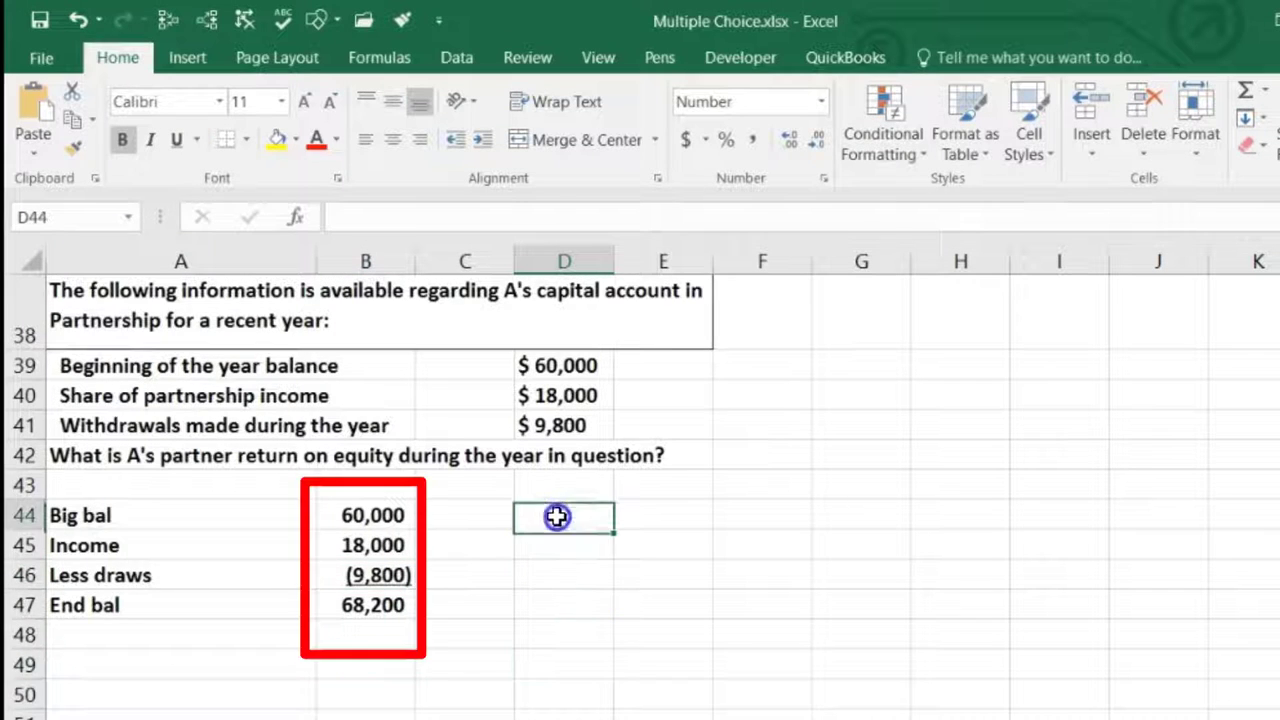
type("Av")
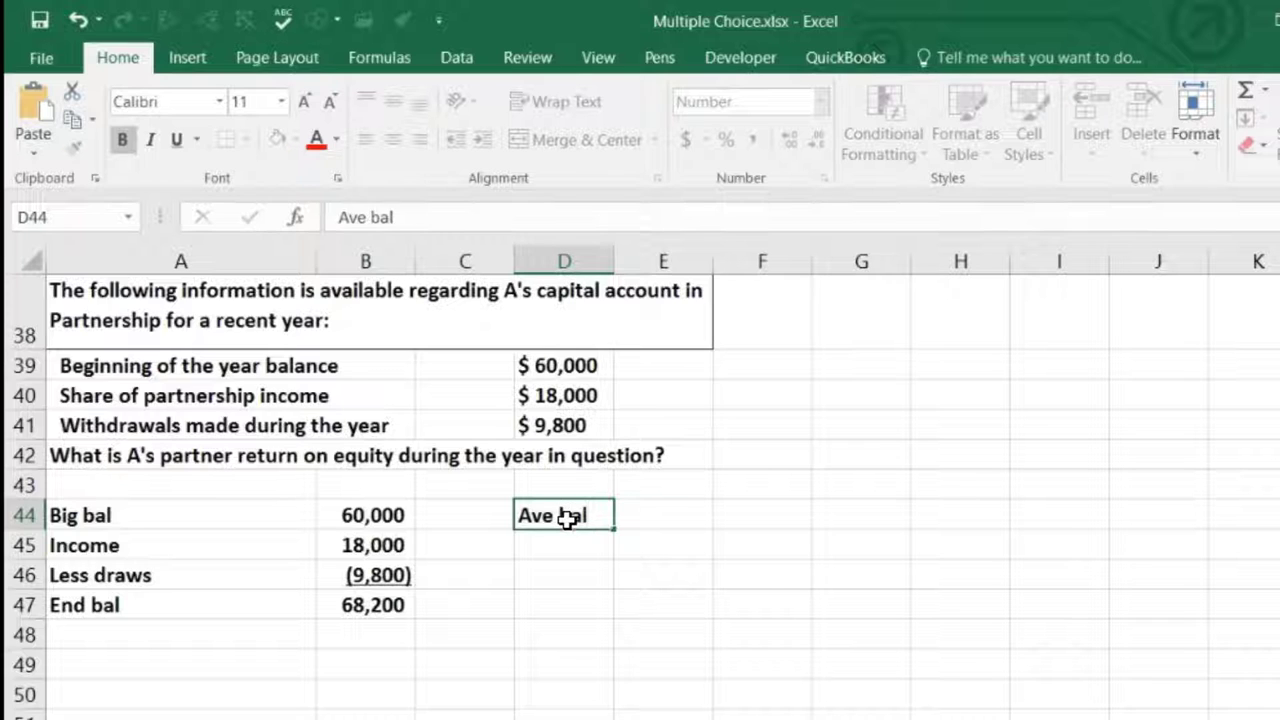
type("e bal")
key("Tab")
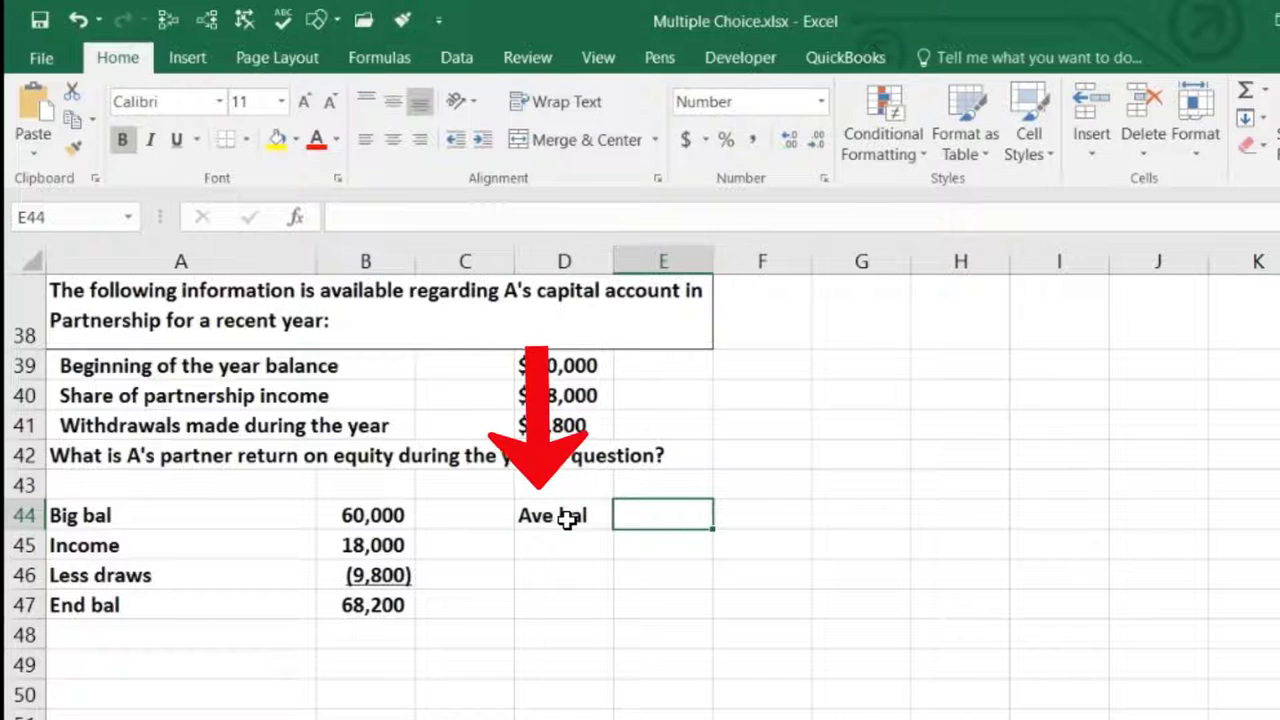
Link cell E45 to the beginning balance in B44
key("Down")
type("+")
key("Left")
key("Left")
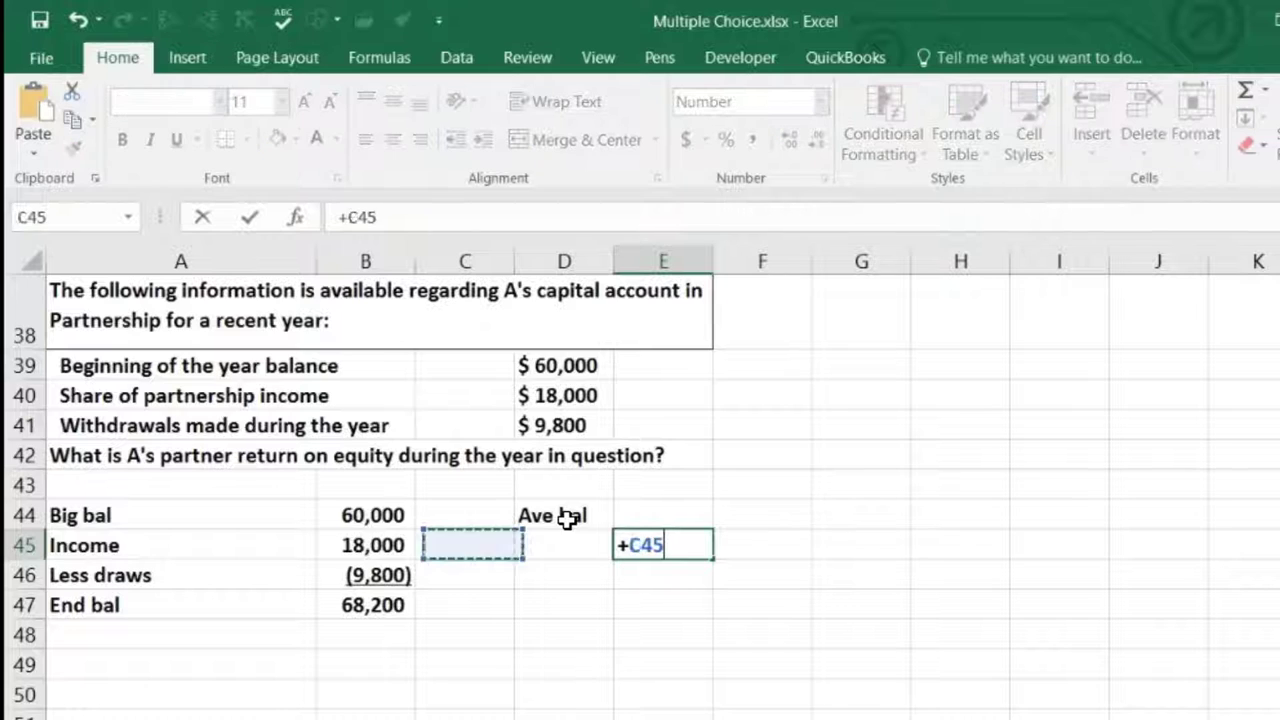
key("Left")
key("Up")
key("Return")
Link cell E46 to the ending balance in B47
type("+")
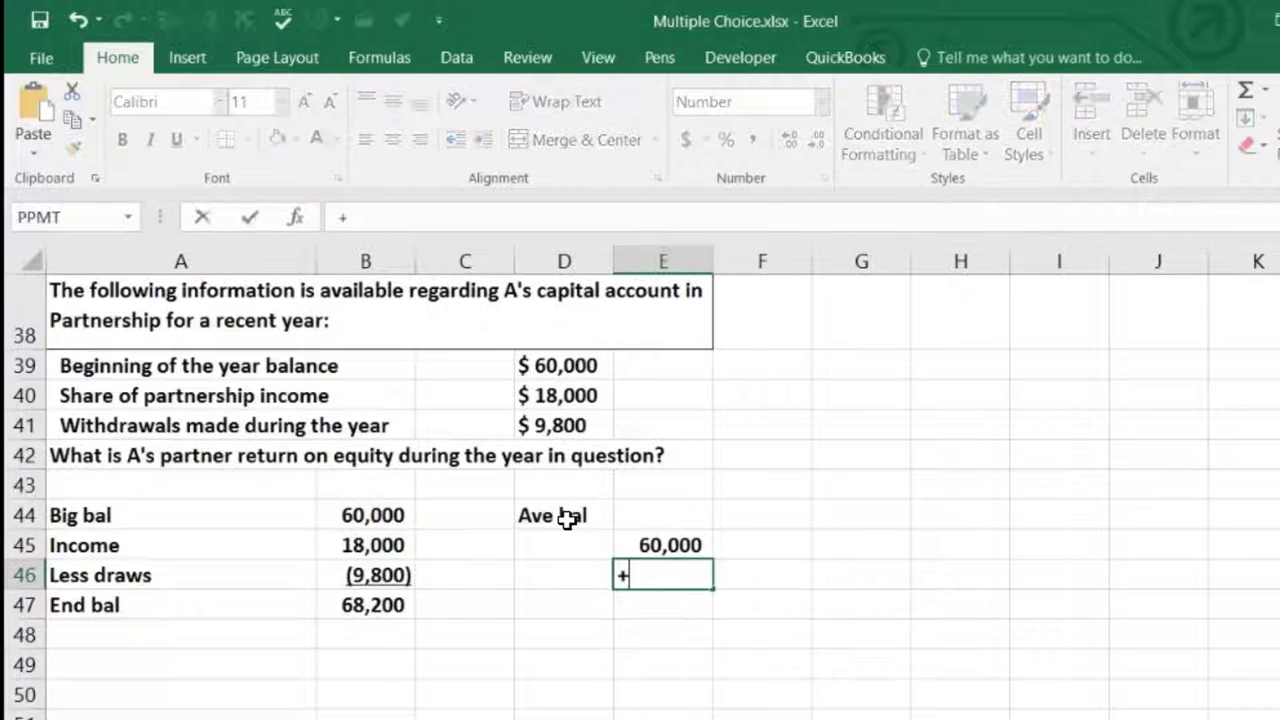
key("Left")
key("Left")
key("Left")
key("Return")
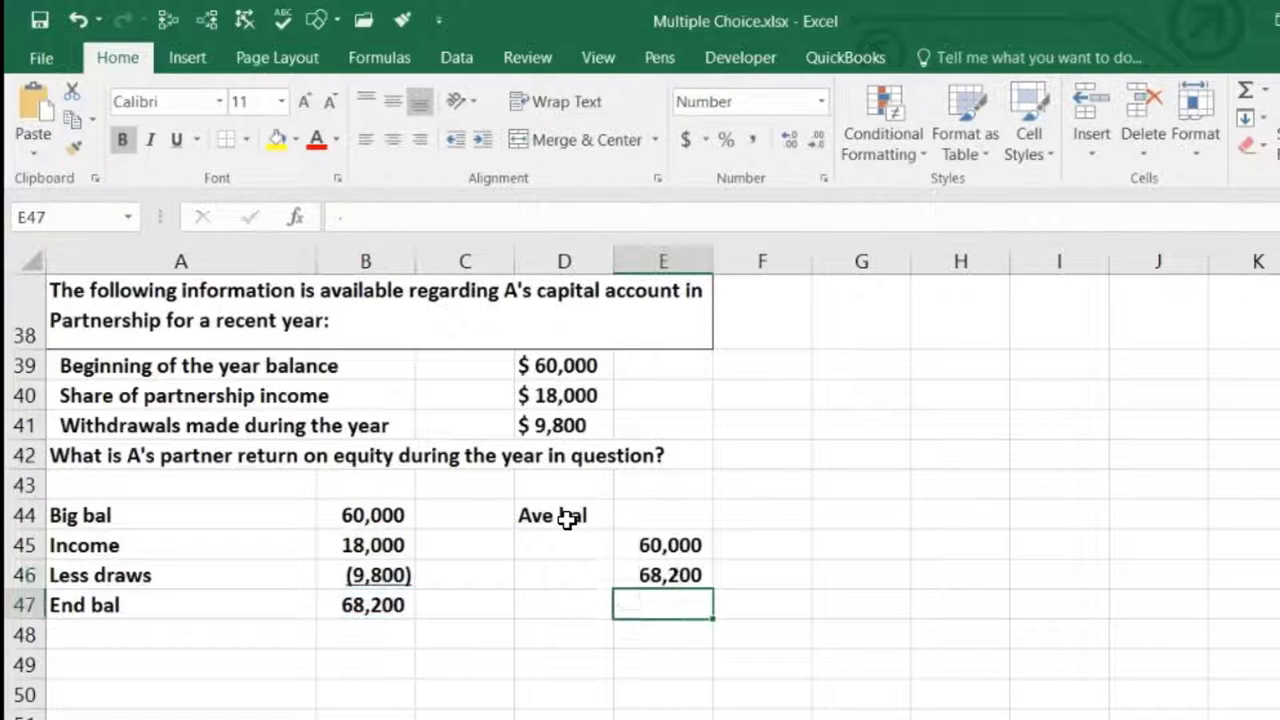
Label the two linked balances "Beg" in D45 and "End" in D46
key("Up")
key("Up")
key("Up")
key("Left")
key("Down")
type("Bet")
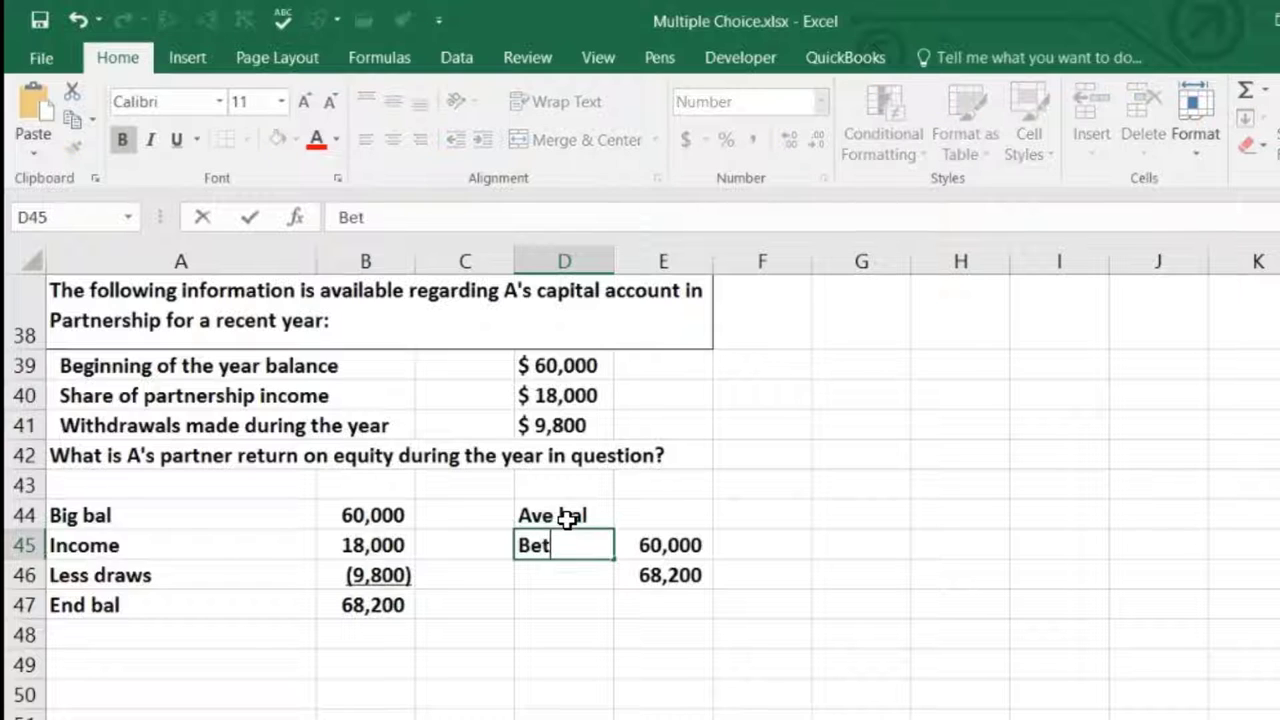
key("Up")
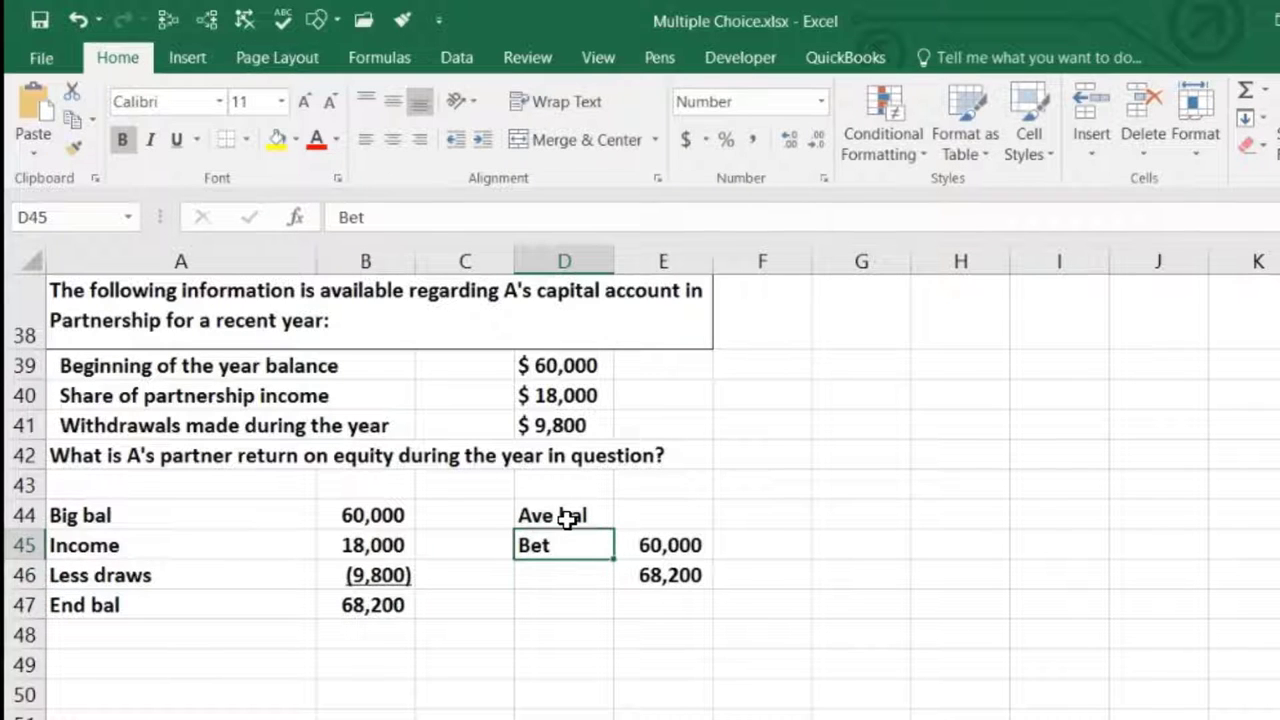
type("E")
type("eg")
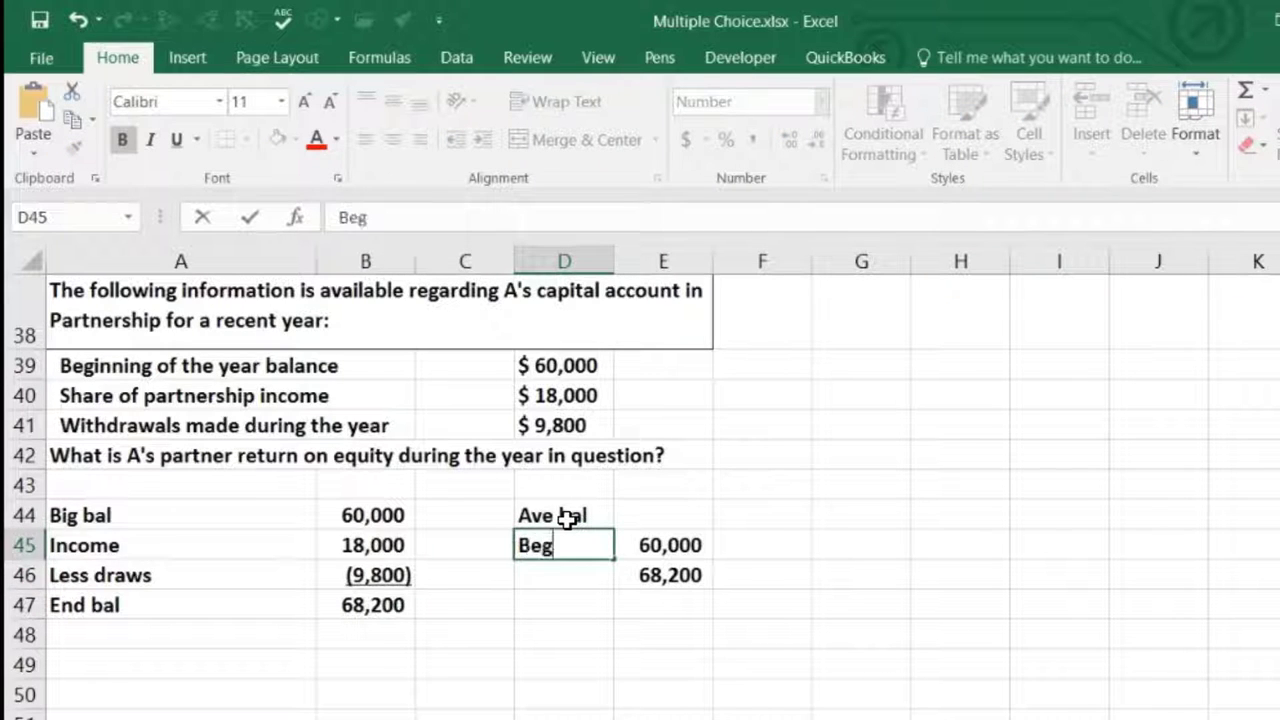
key("Return")
type("End")
key("Tab")
Total the beginning and ending balances in E47 with a SUM of E45:E46, and underline the ending balance in E46
key("Down")
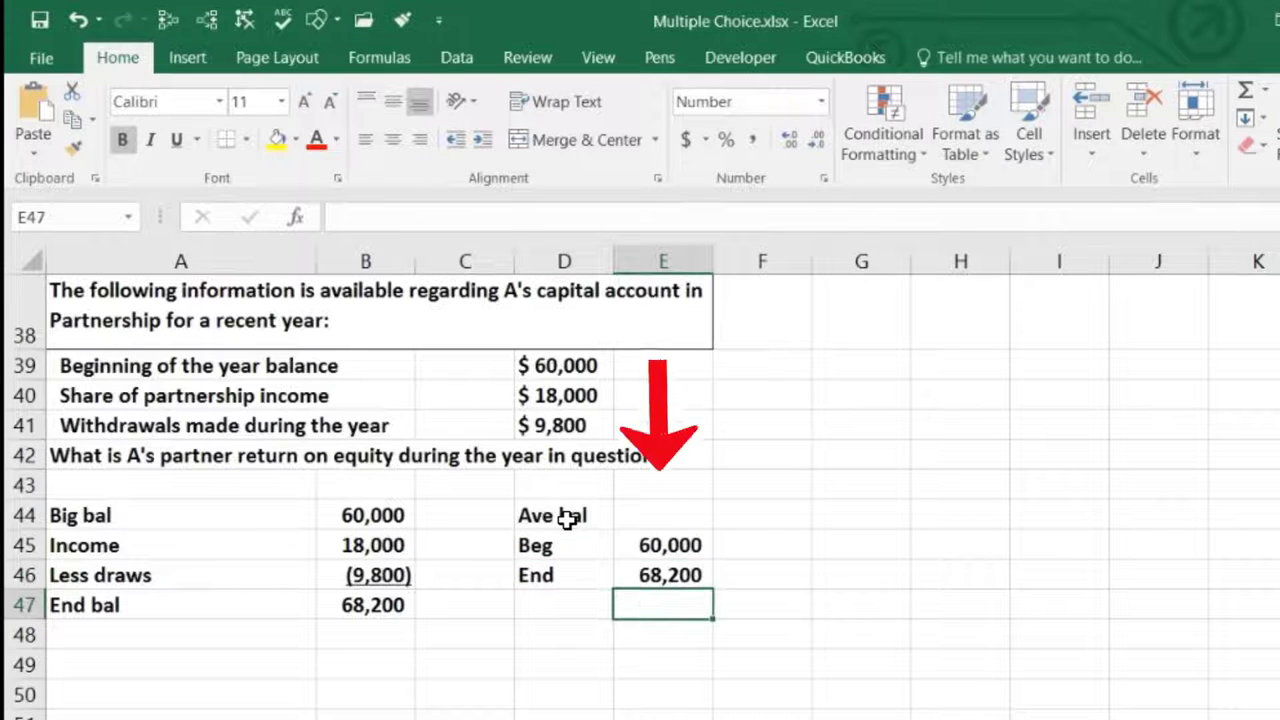
type("=sum(")
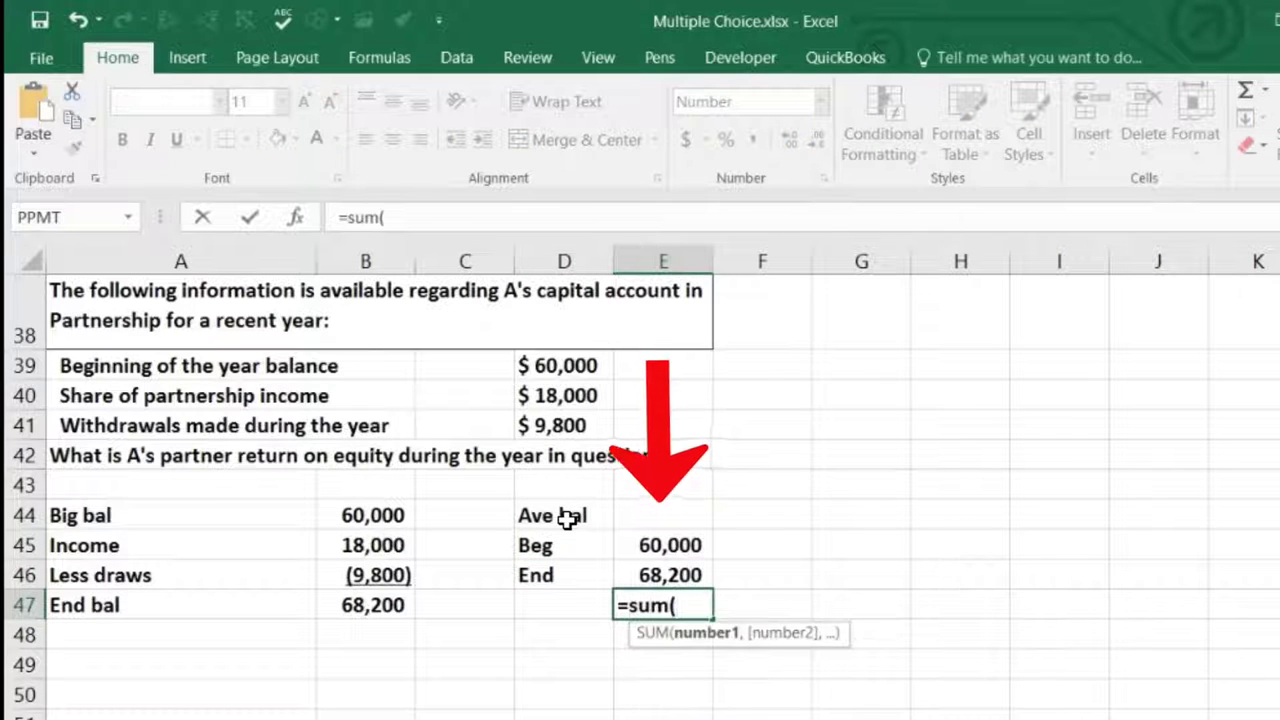
left_click_drag(690, 545, 685, 575)
key("Return")
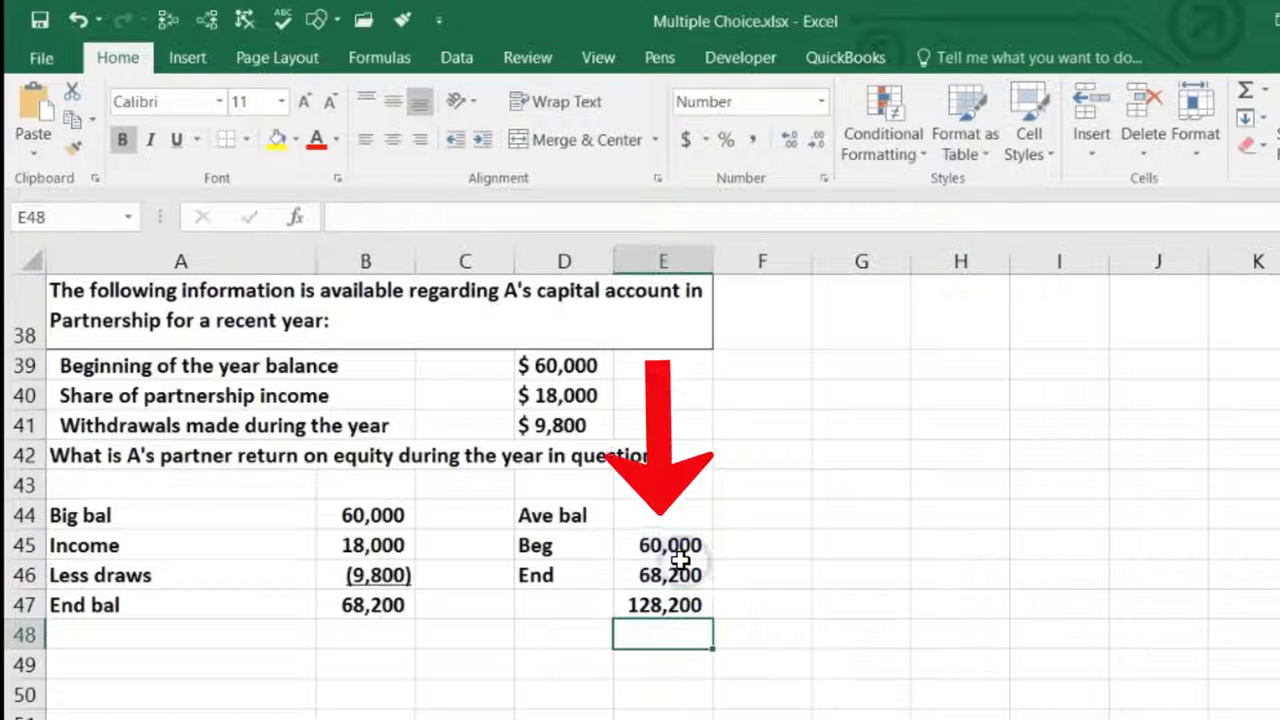
left_click(685, 572)
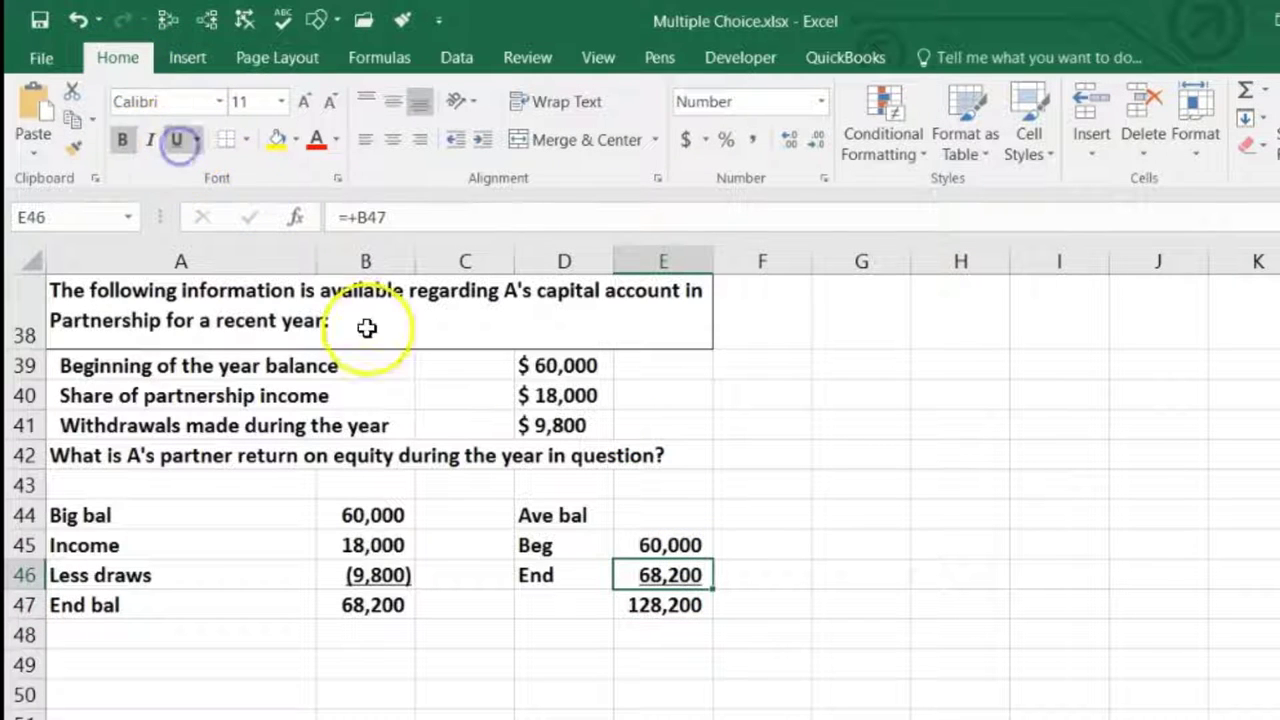
Enter the divisor 2 in E48, underlined, below the balance total
left_click(663, 634)
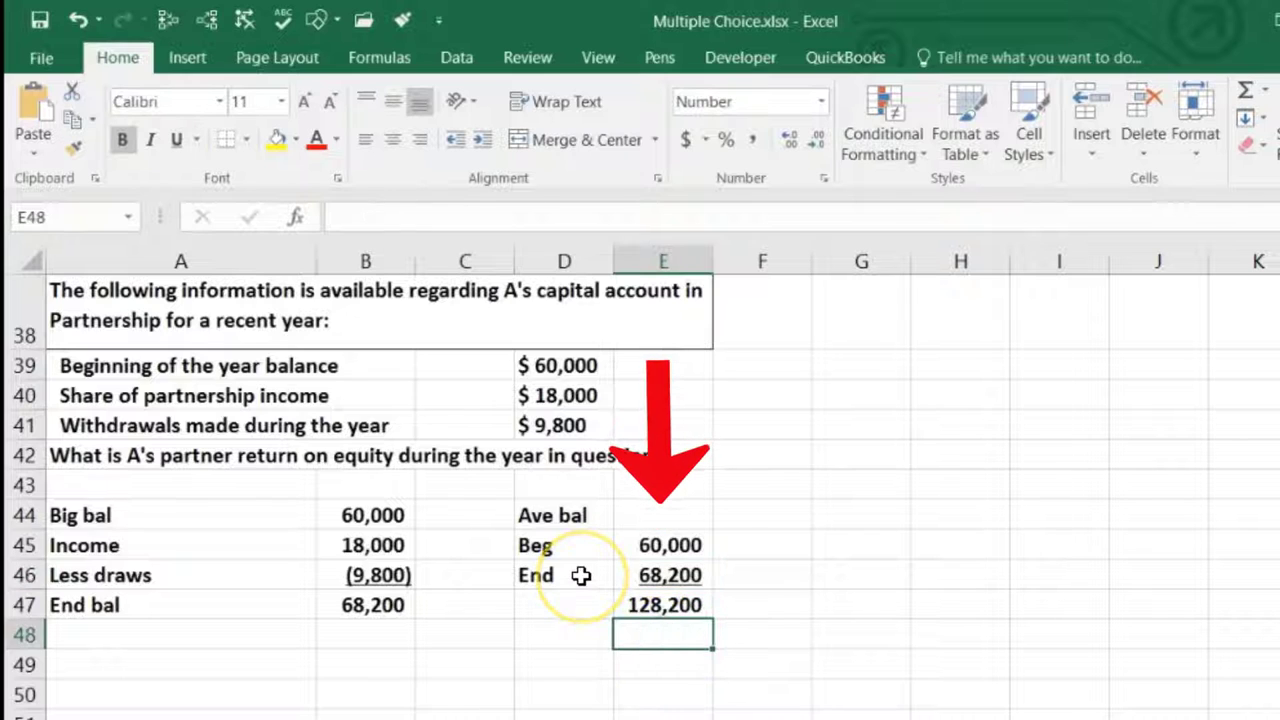
type("2")
key("ctrl+Return")
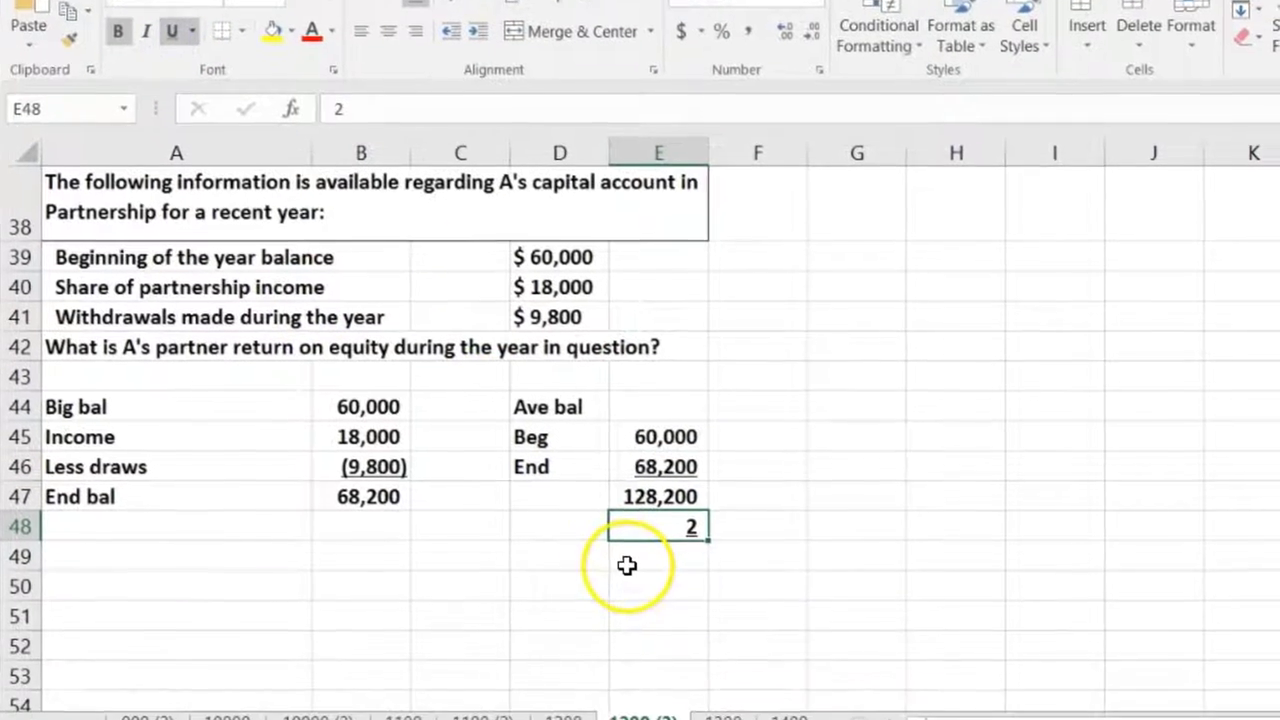
Calculate the average balance in E49 by dividing the total in E47 by E48
left_click(663, 664)
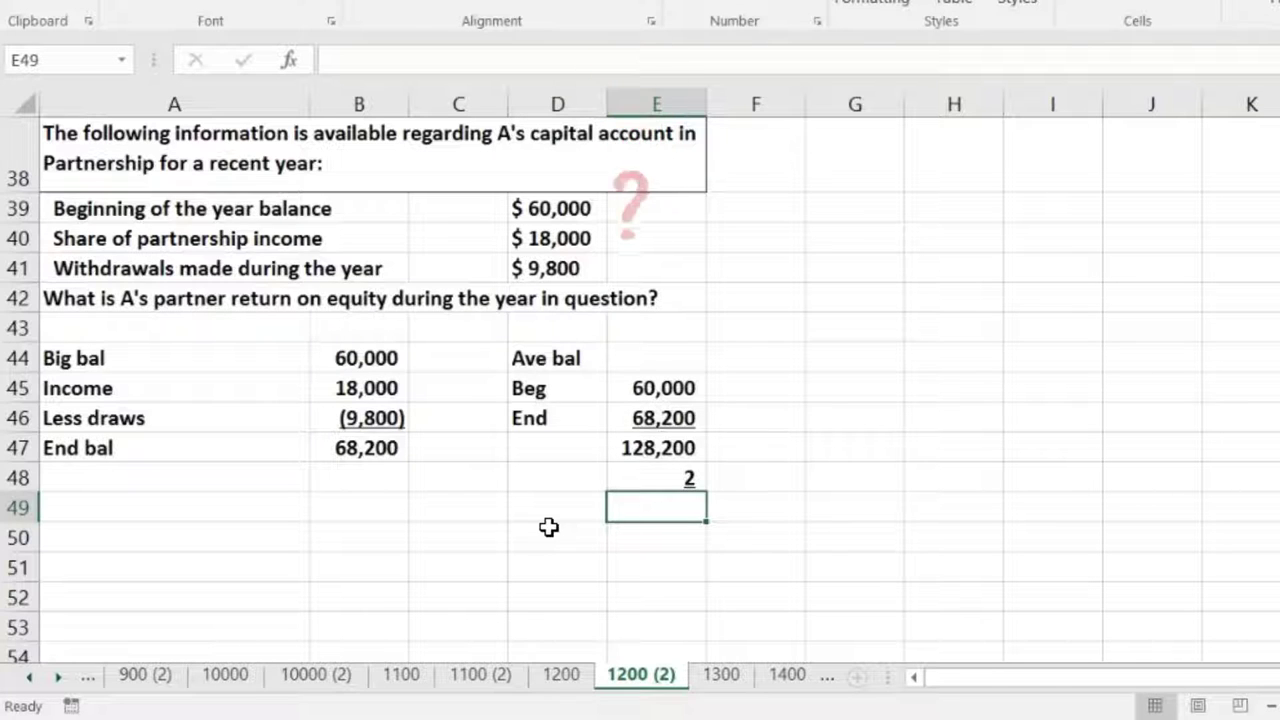
type("=")
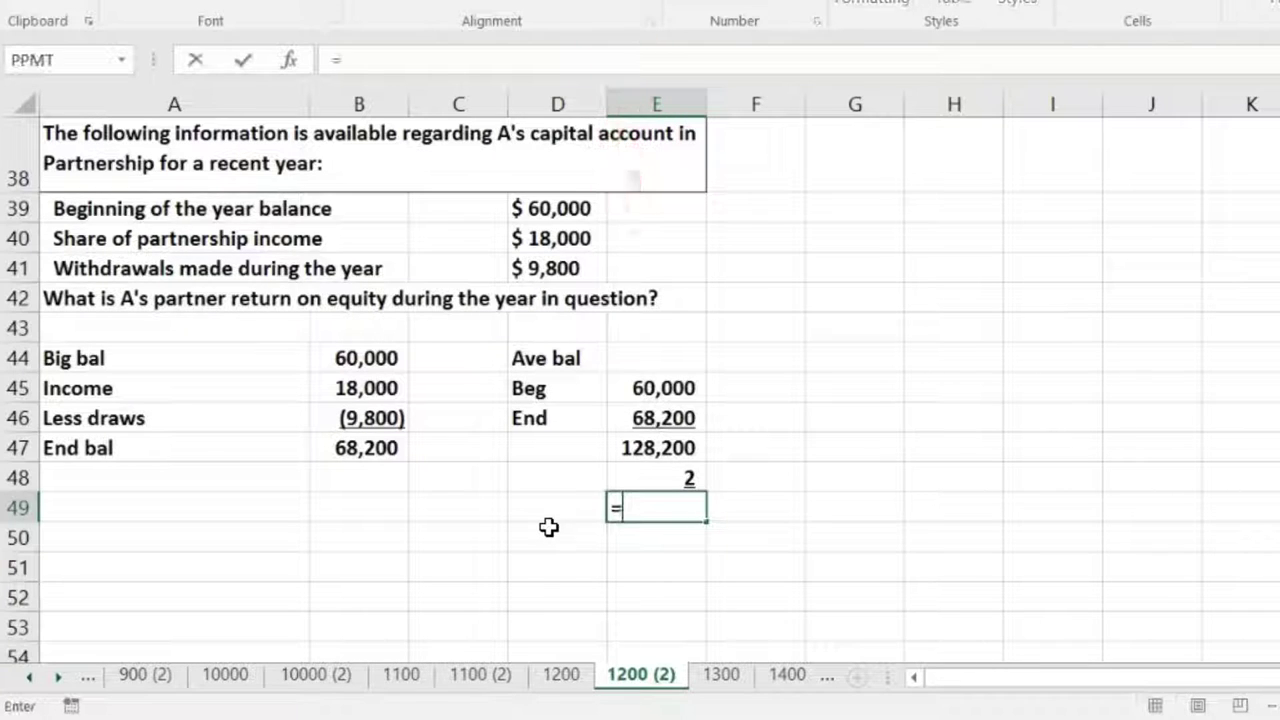
left_click(640, 449)
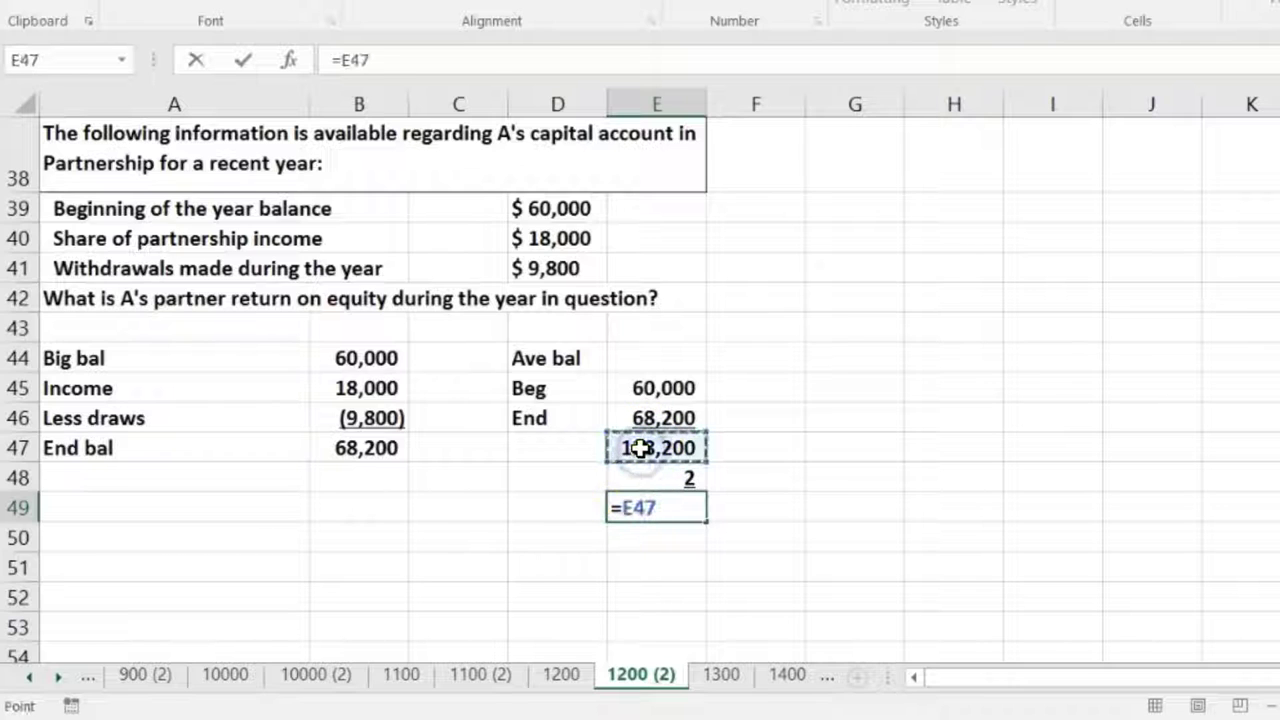
left_click(643, 478)
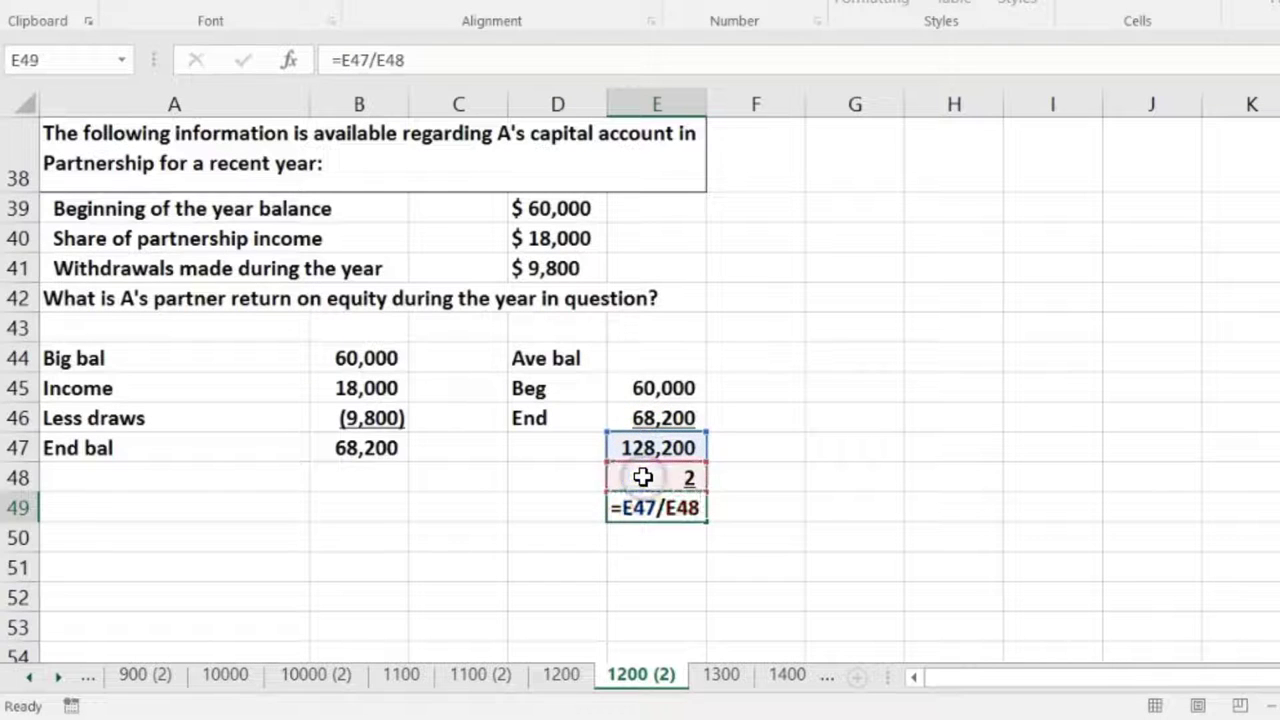
key("Return")
key("Up")
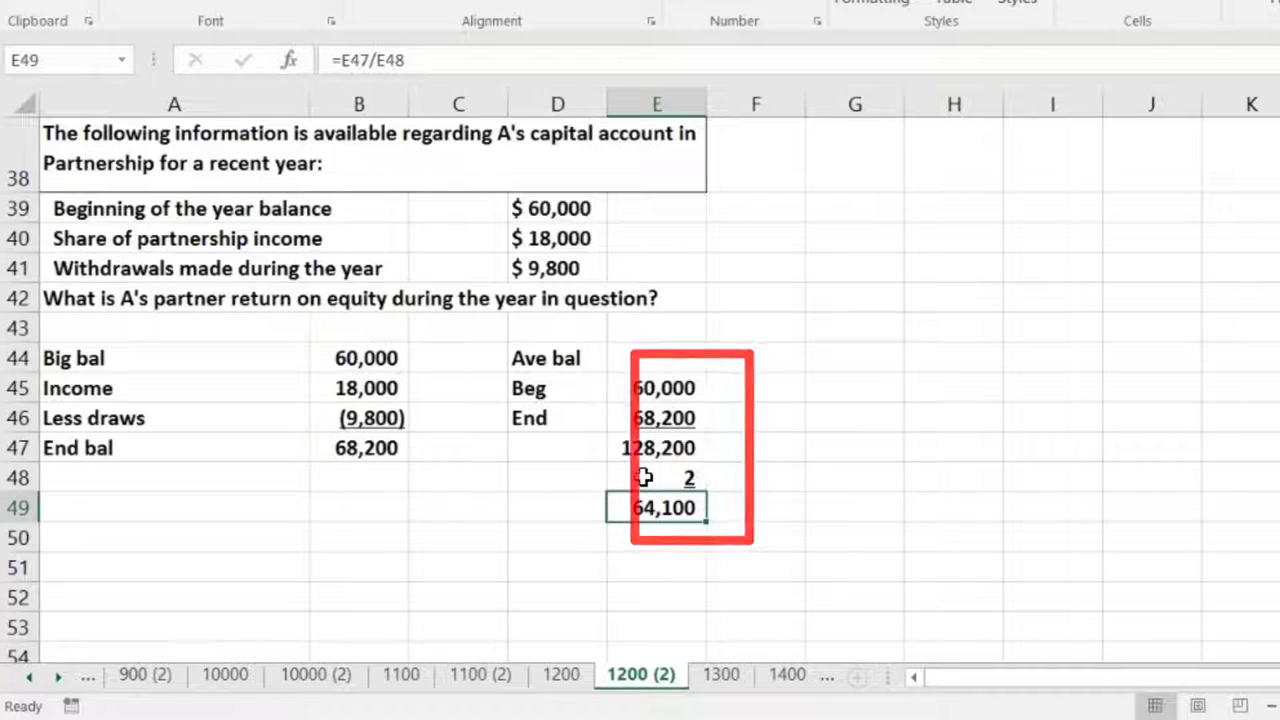
left_click(624, 510)
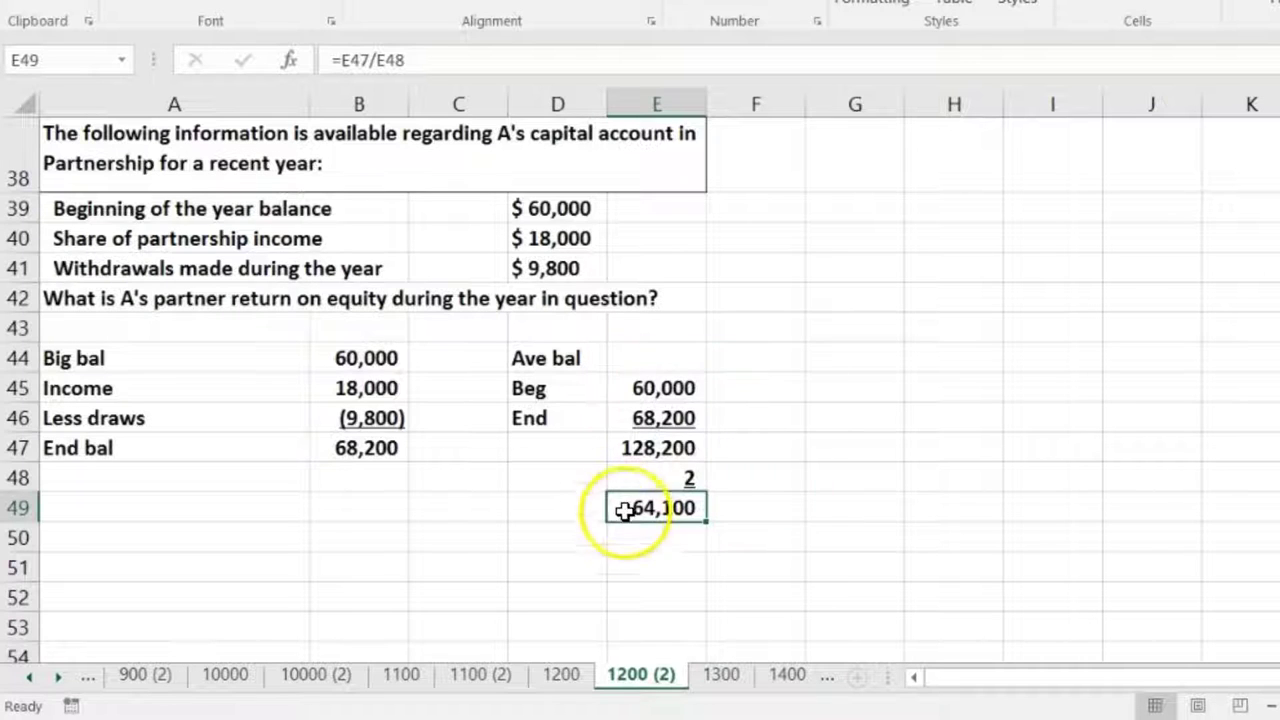
Label G45 "Income" and link H45 to the income amount in B45
left_click(856, 384)
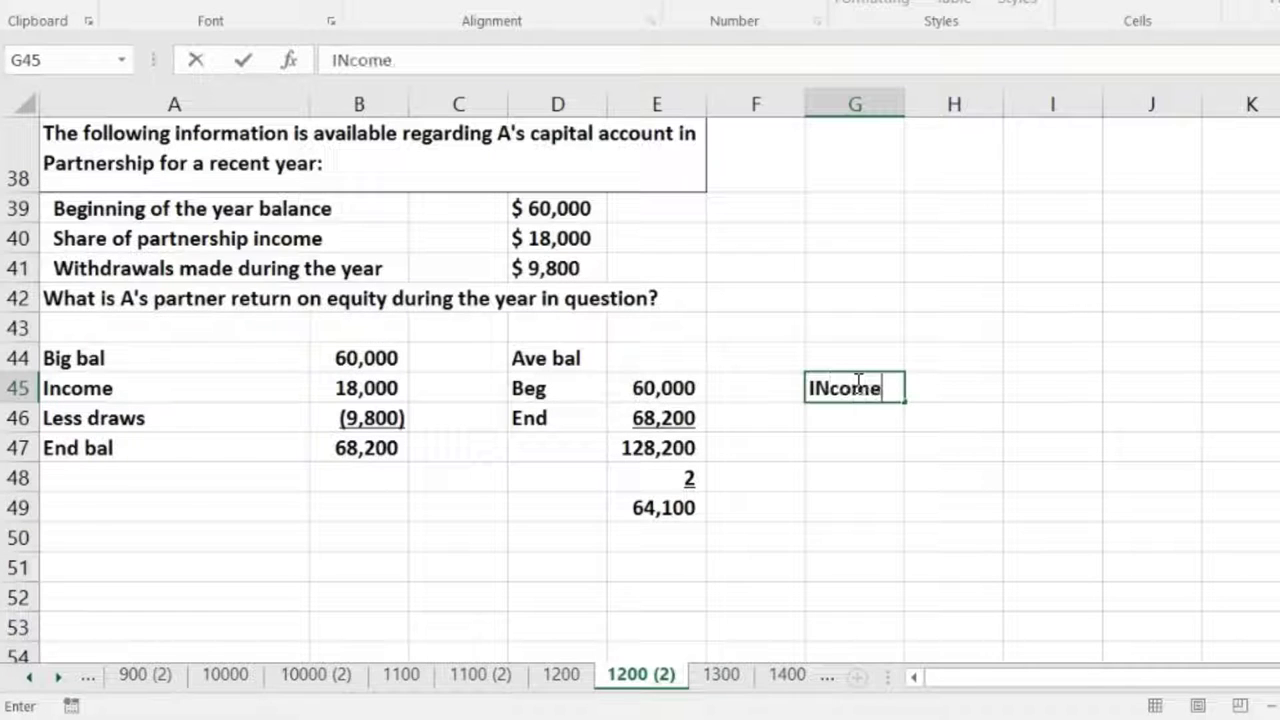
key("Tab")
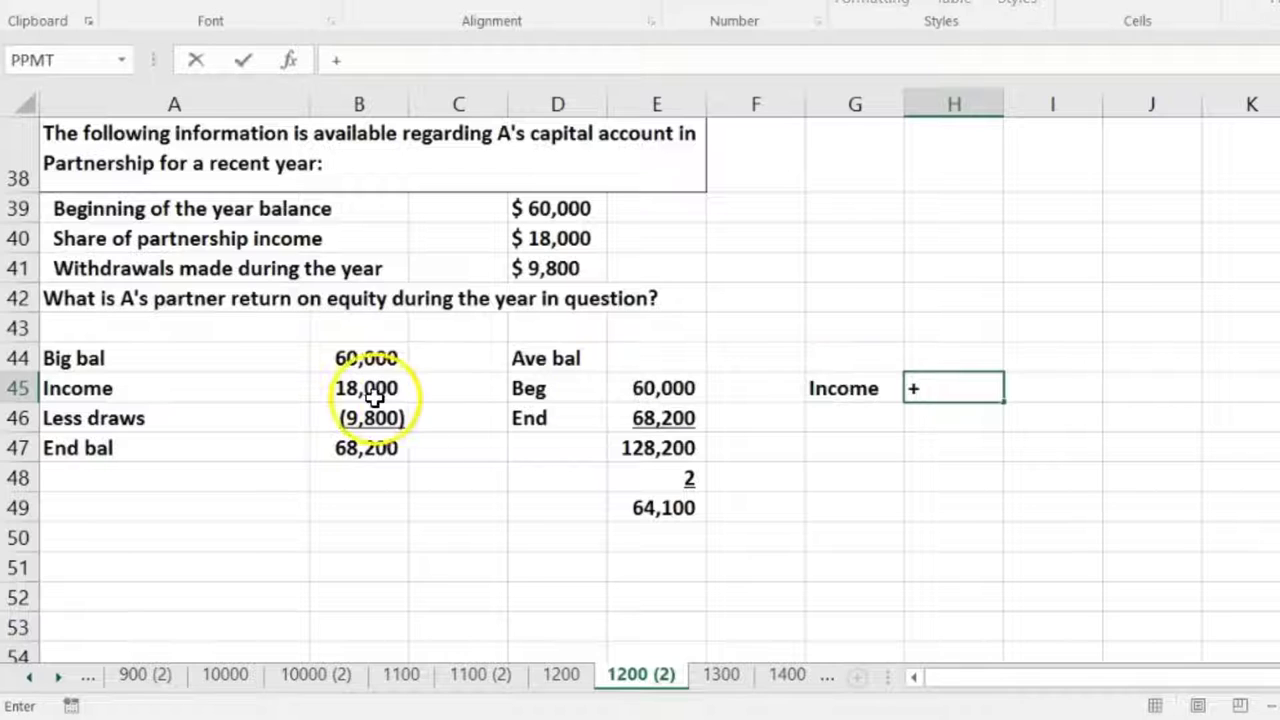
type("+")
left_click(372, 392)
key("Return")
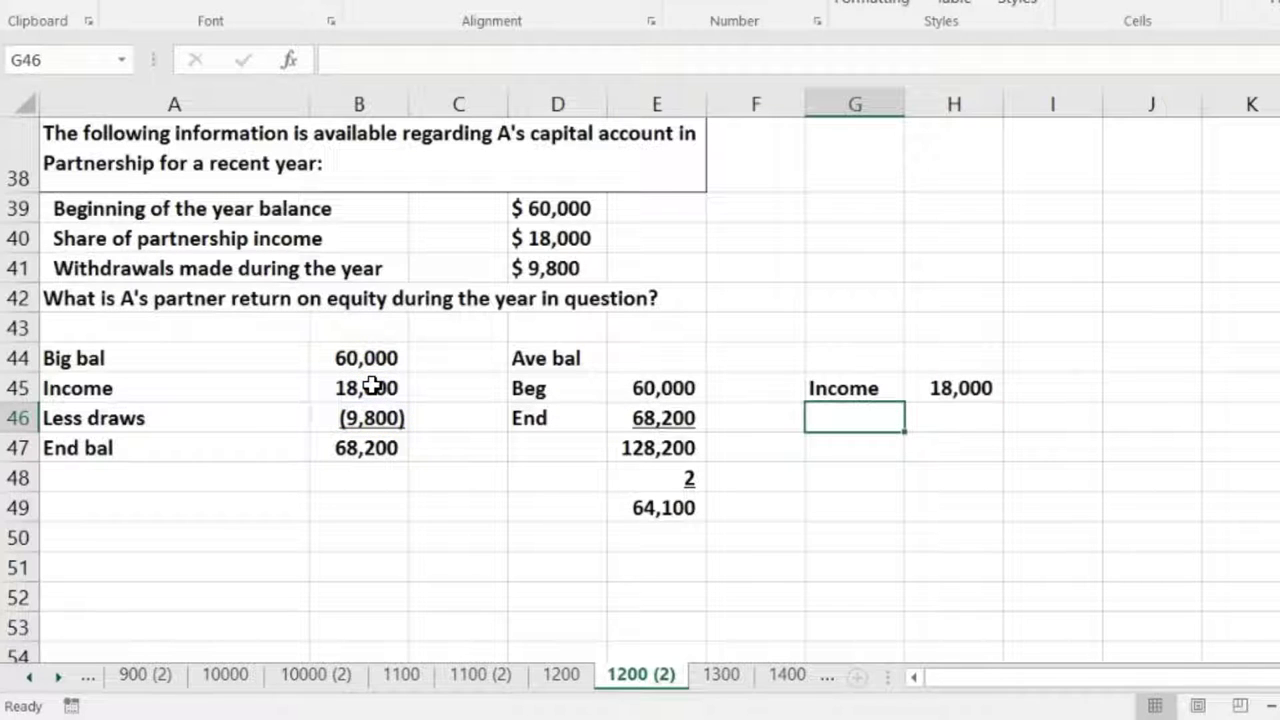
Label G46 "Ave bal" and link H46 to the average balance in E49, underlining the linked amount
type("Ave ba")
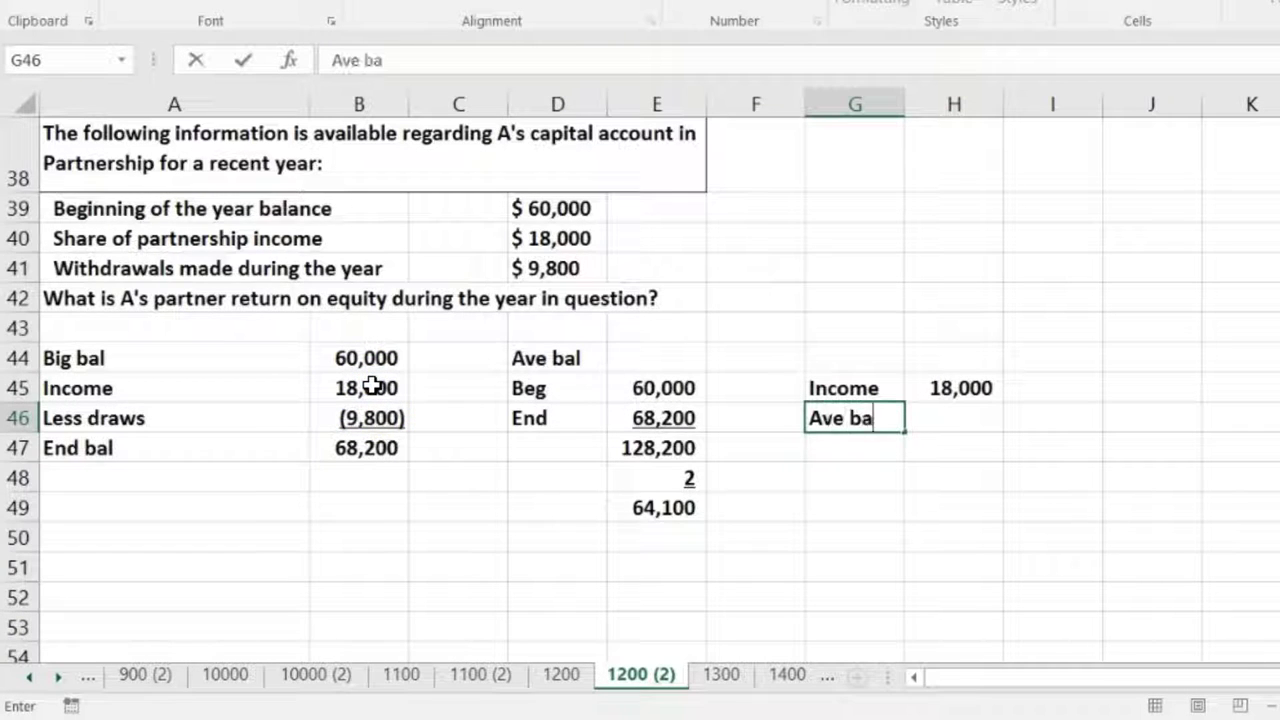
type("l")
key("Tab")
type("+")
key("Down")
key("Down")
key("Left")
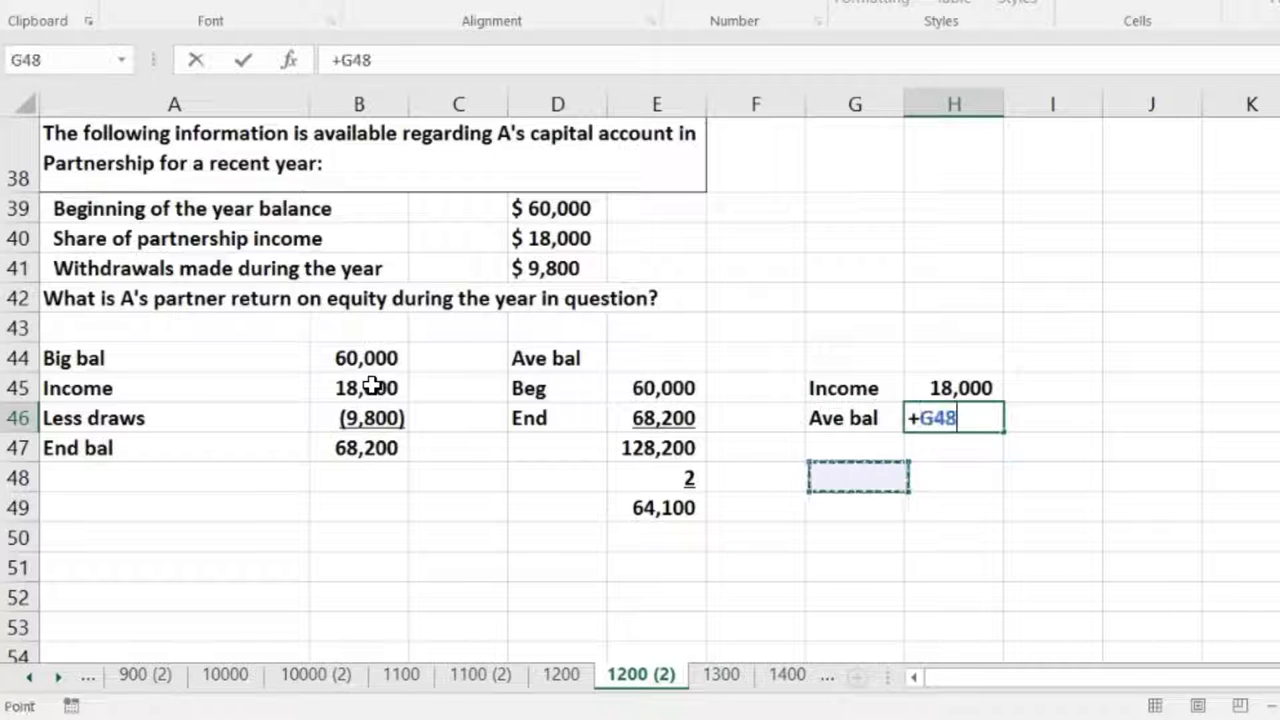
key("Left")
key("Left")
key("Down")
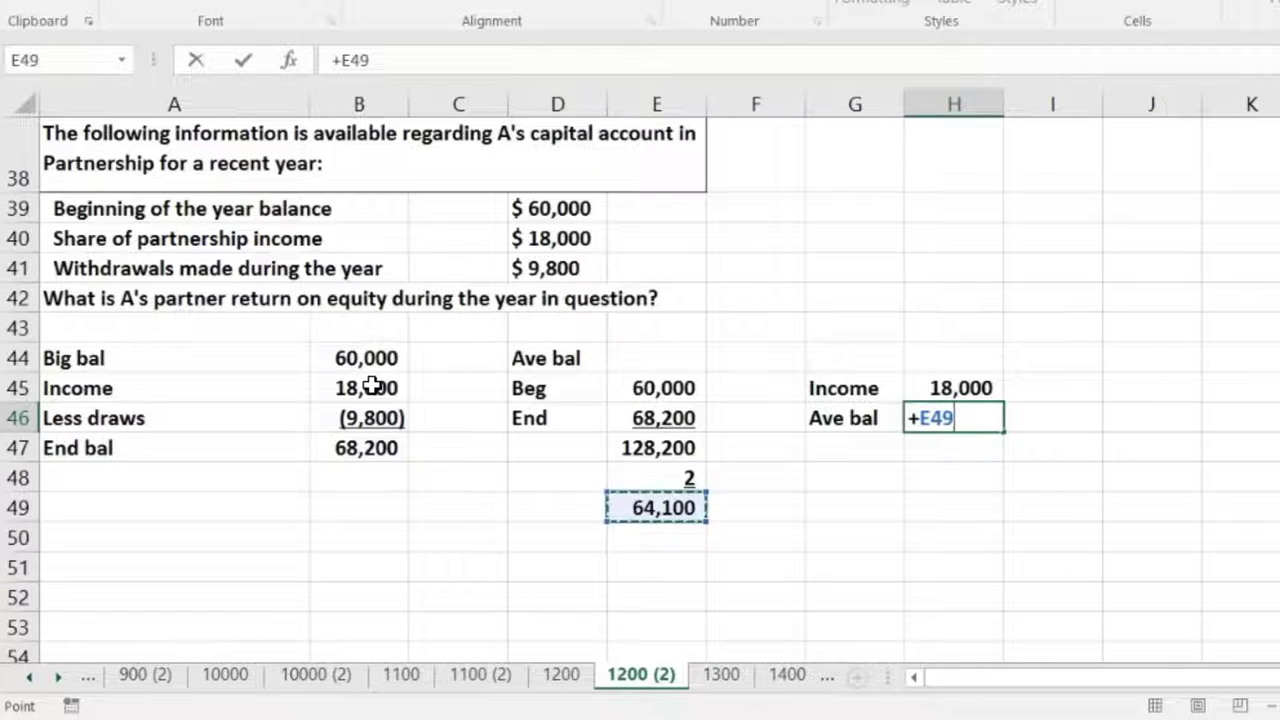
key("Return")
key("Up")
key("Right")
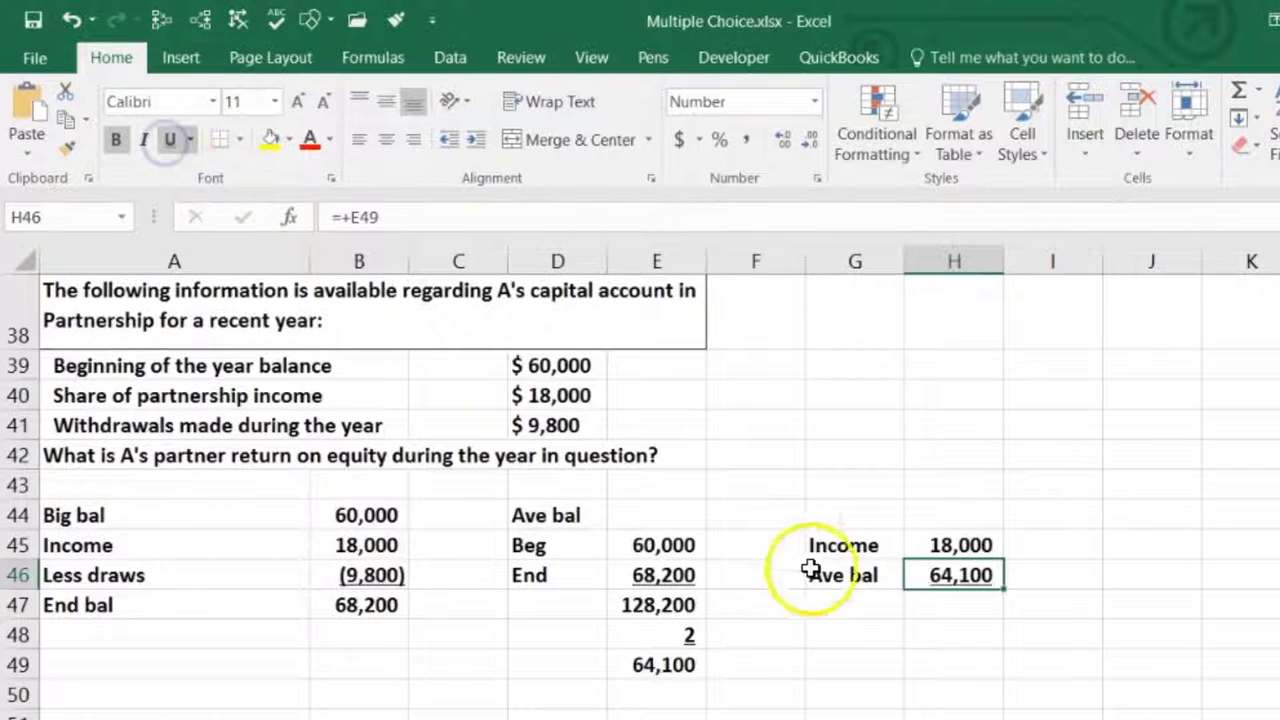
Calculate the return on equity in H47 by dividing income in H45 by the average balance in H46
key("Down")
type("=")
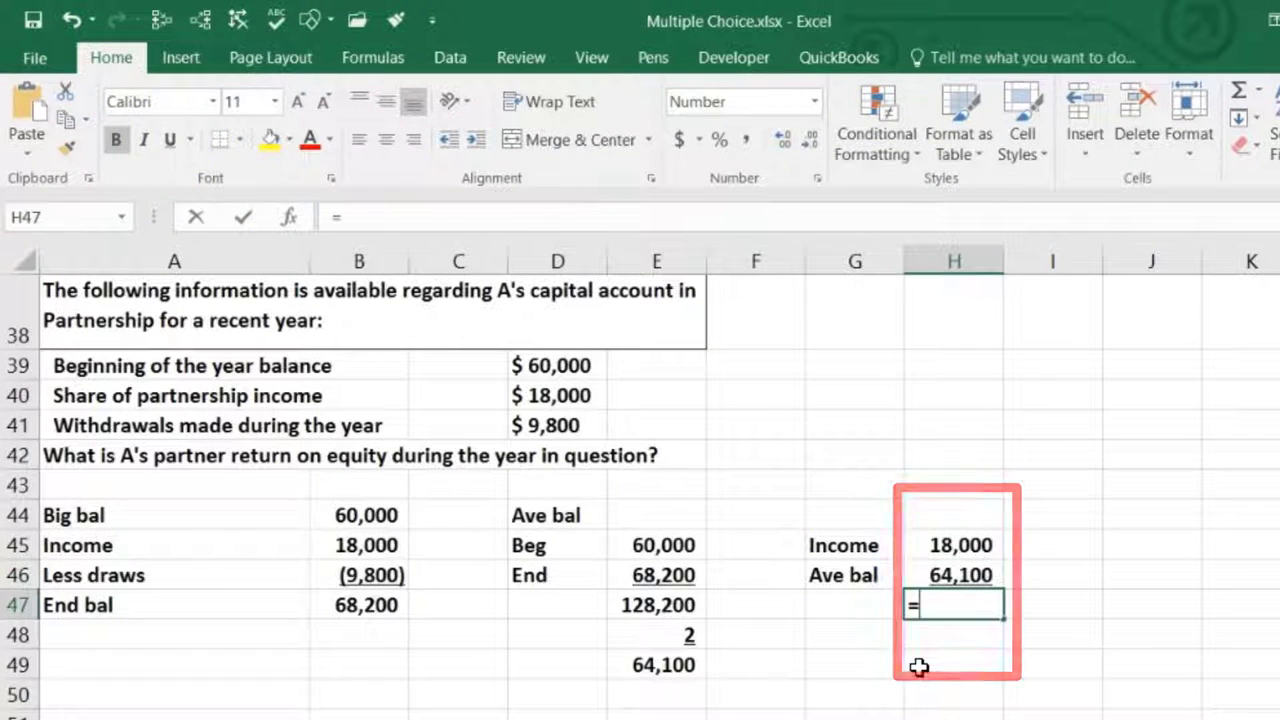
left_click(985, 534)
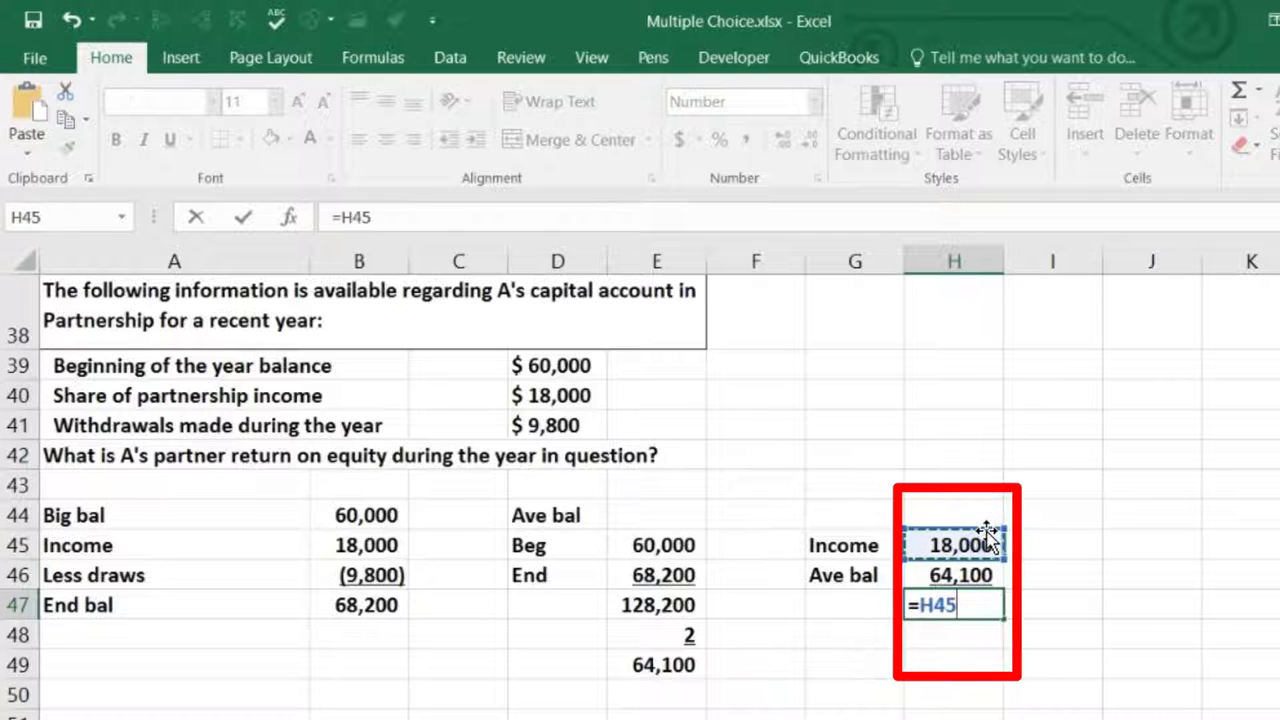
type("/")
left_click(955, 576)
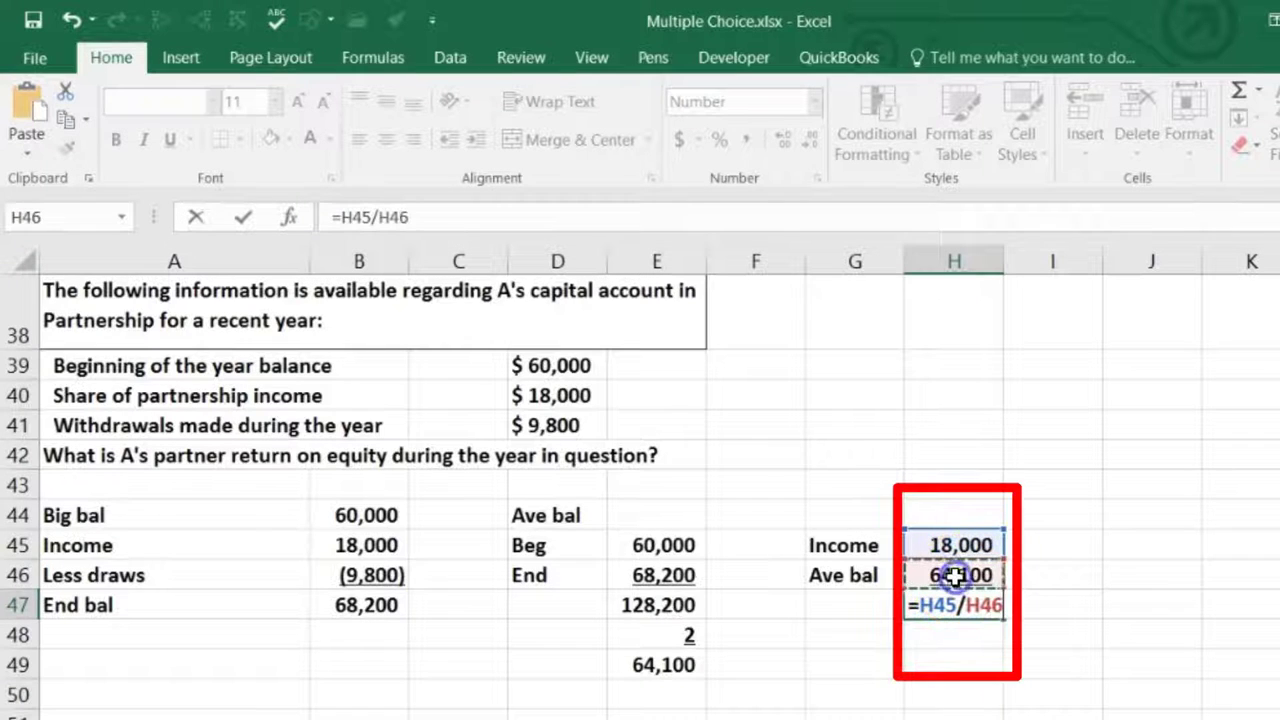
key("Return")
key("Up")
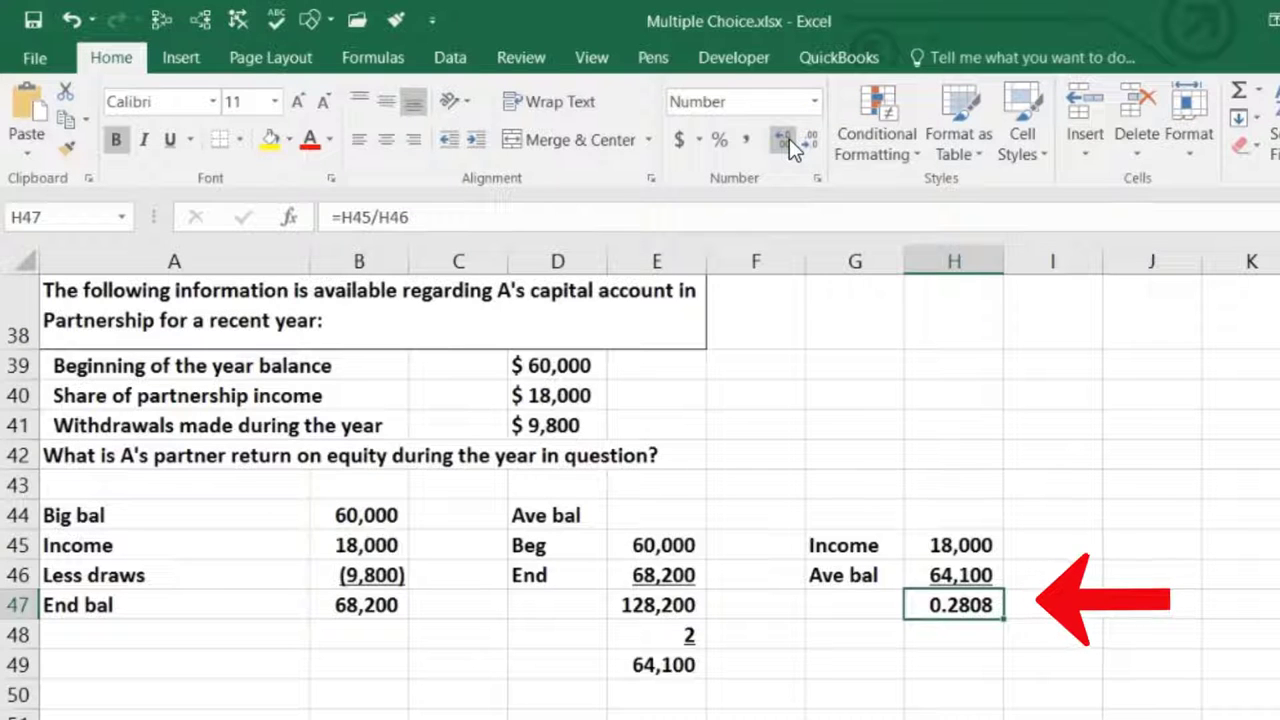
Format the return on equity in H47 as a percentage and increase its decimal places
left_click(718, 138)
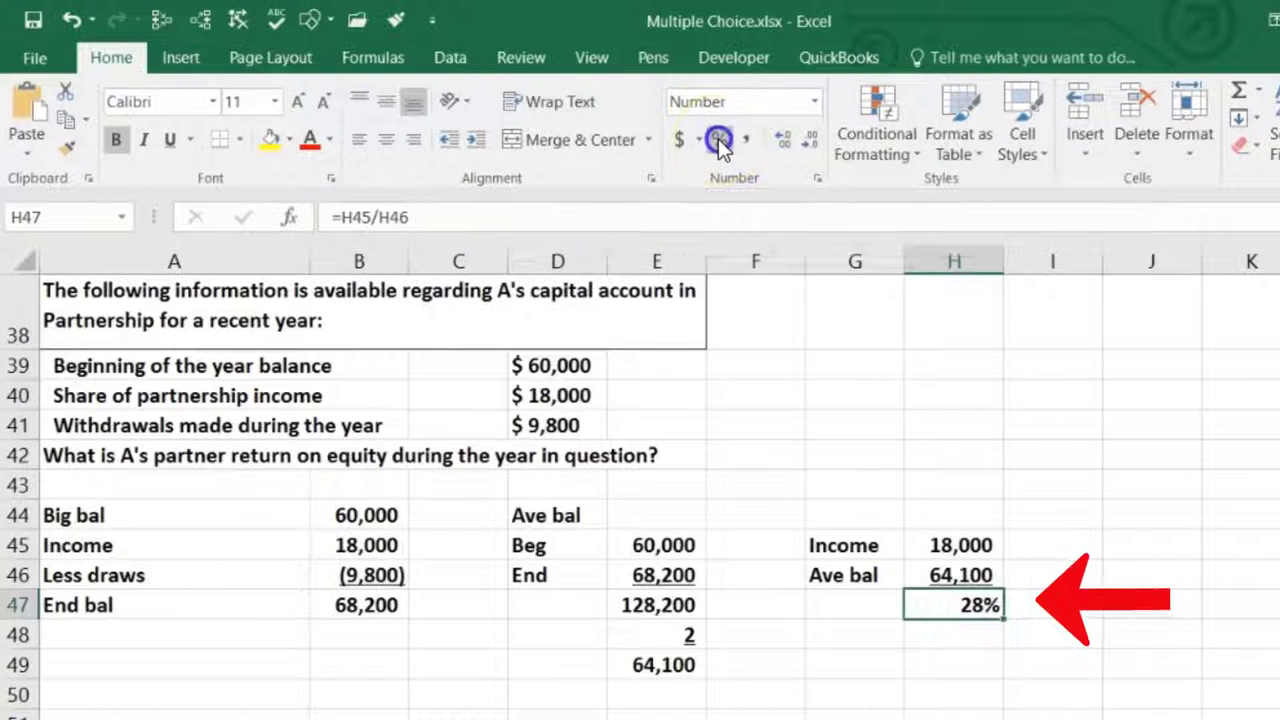
left_click(782, 137)
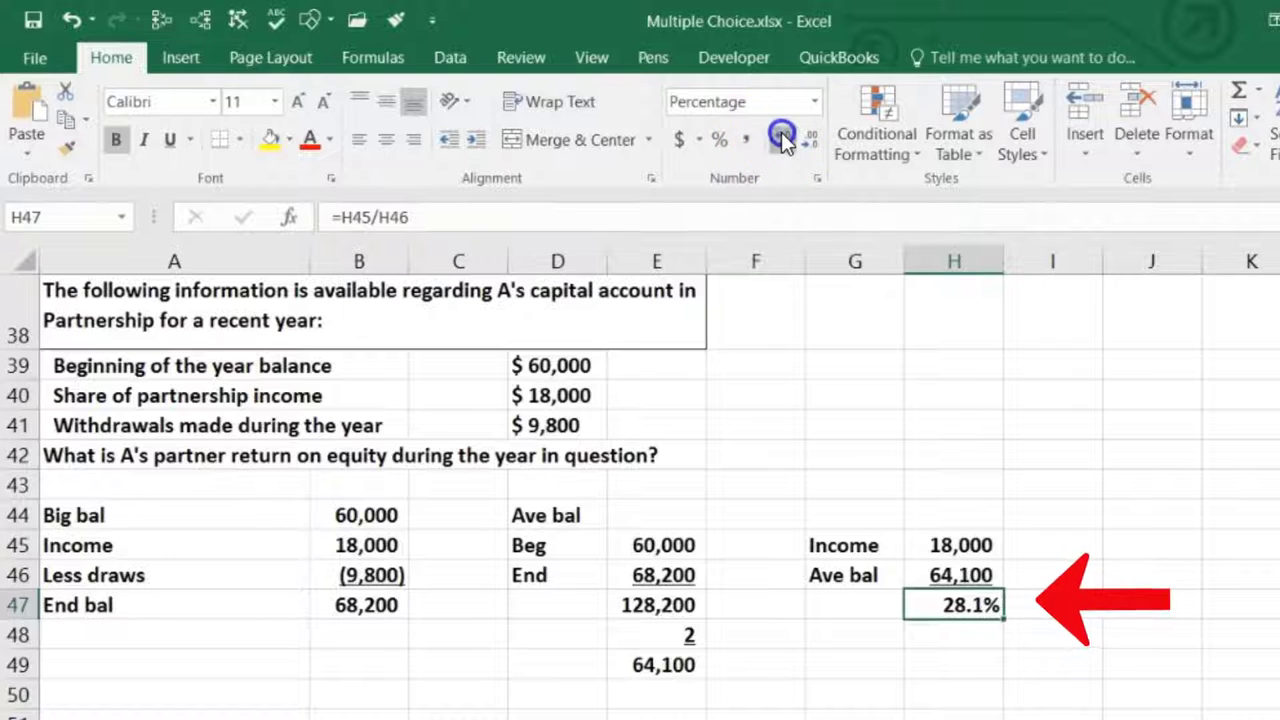
left_click(780, 140)
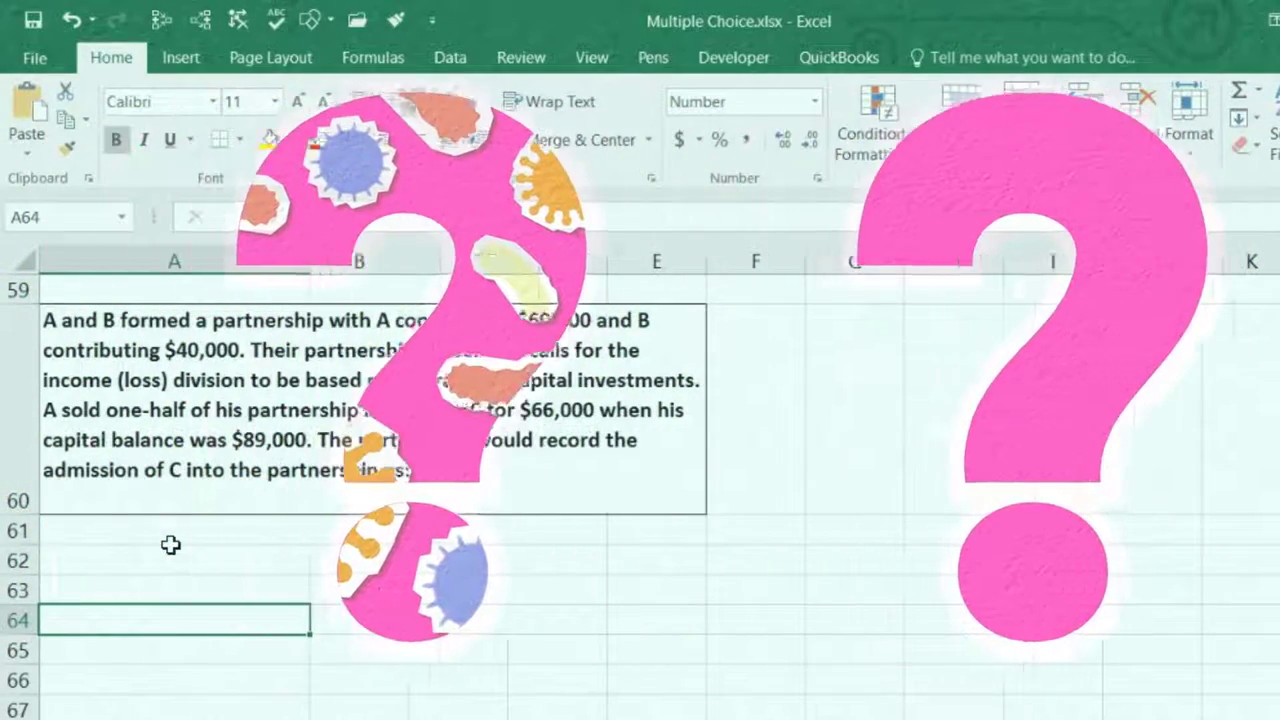
Start the journal entry for C's admission with the account label "A capital" in A62
left_click(155, 551)
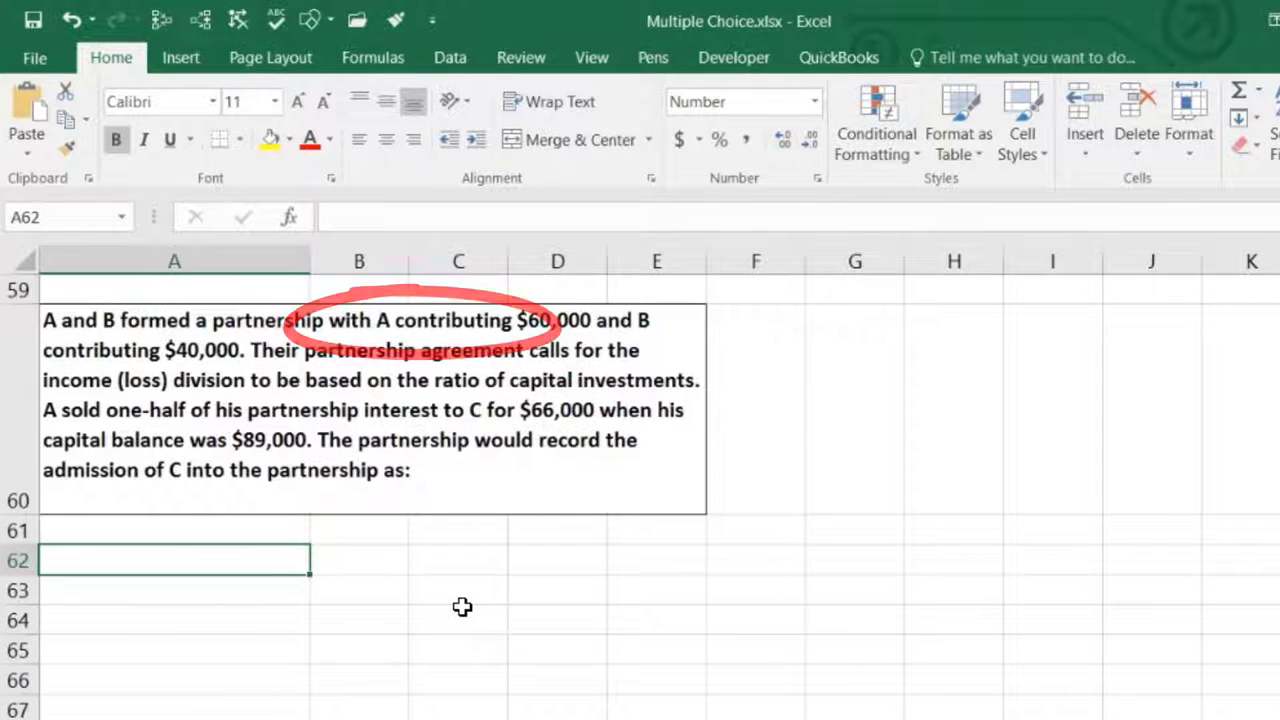
type("A ca")
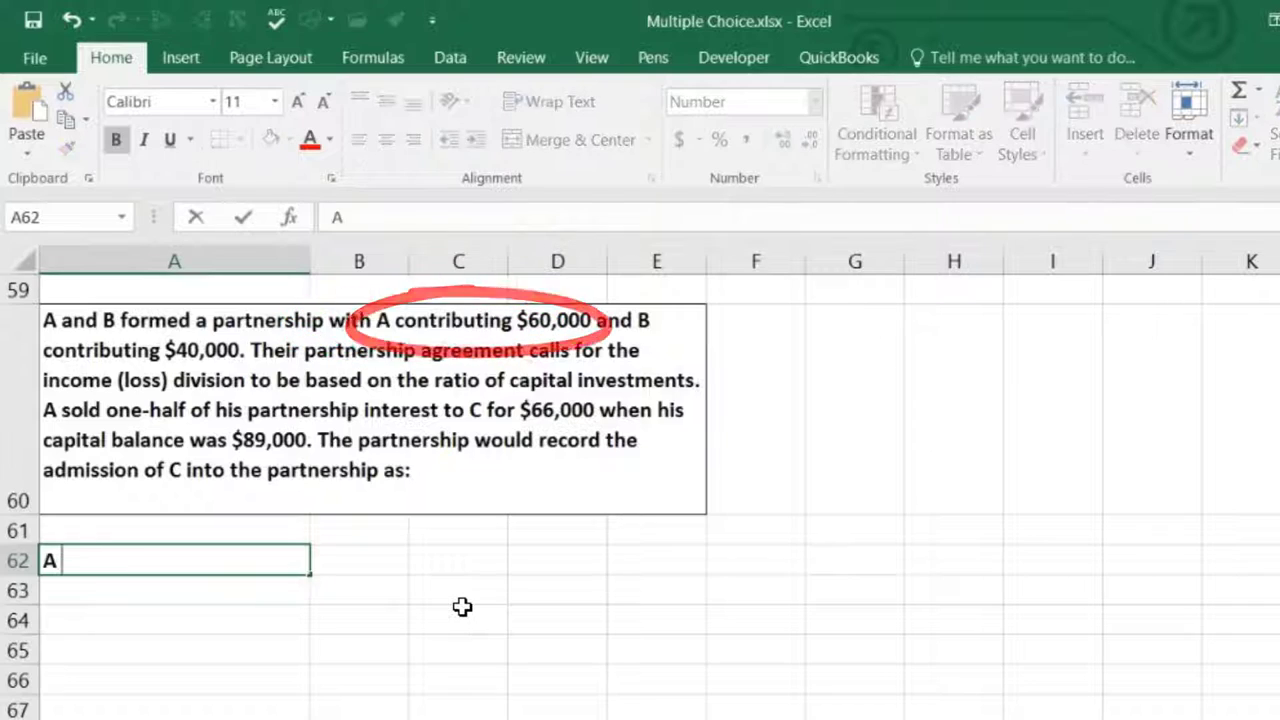
type("pital")
key("Tab")
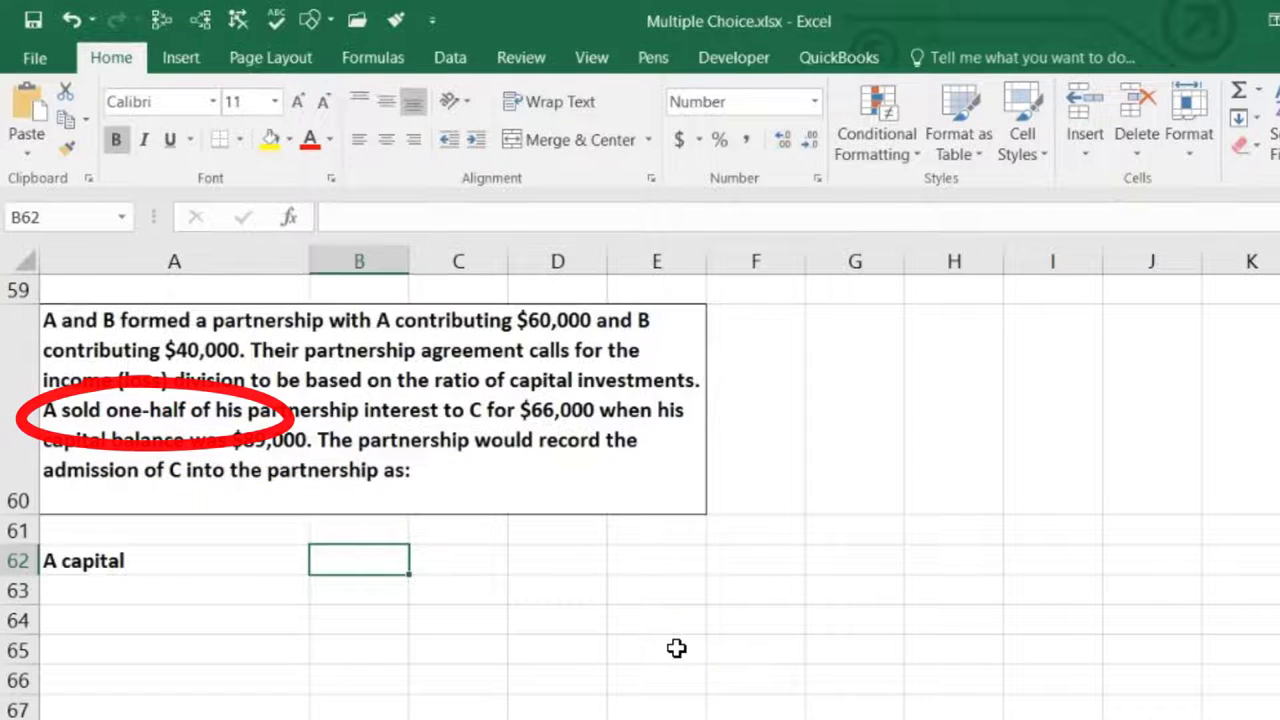
Enter half of A's capital balance as the debit in B62 with the formula =89000/2
type("=89")
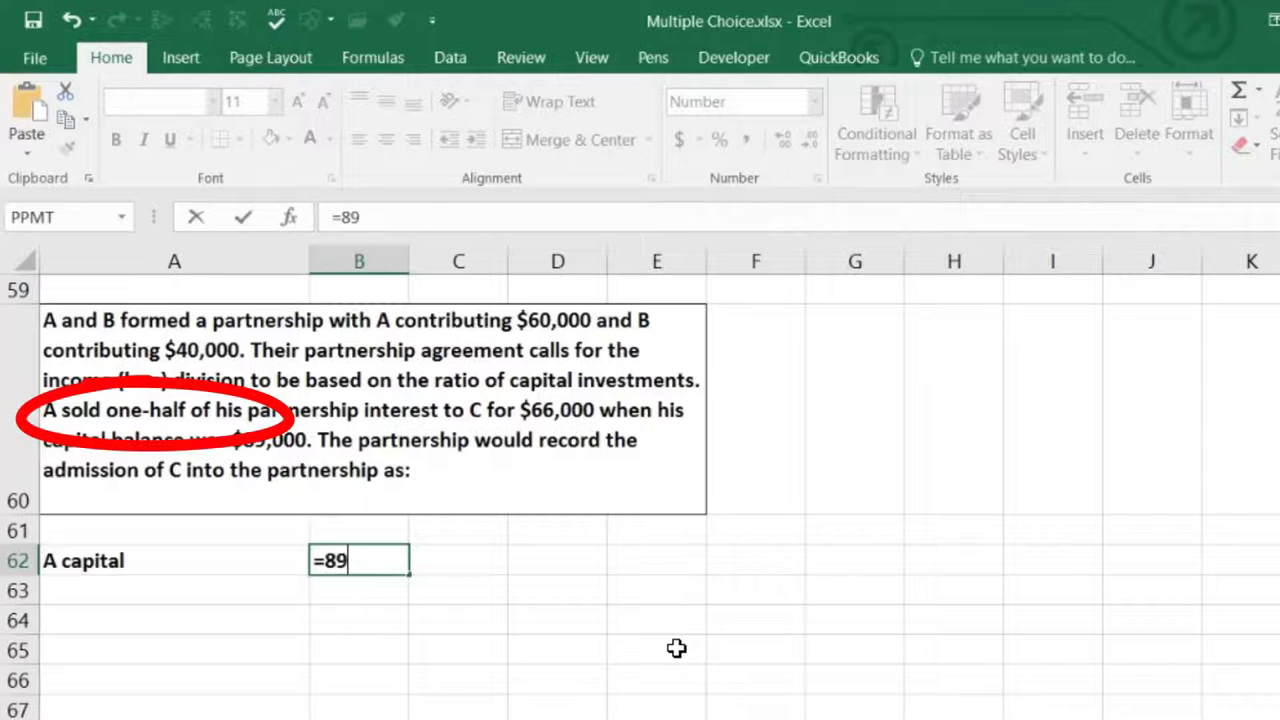
type("000/2")
key("Return")
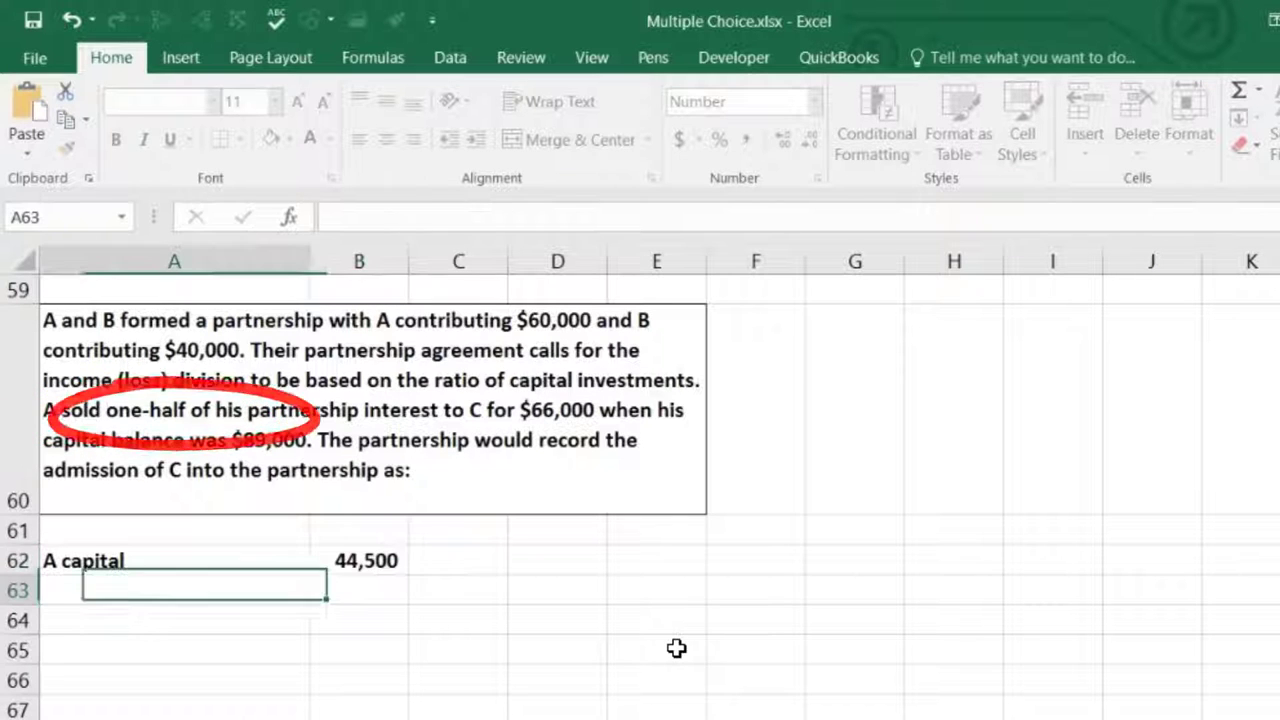
key("Up")
key("Right")
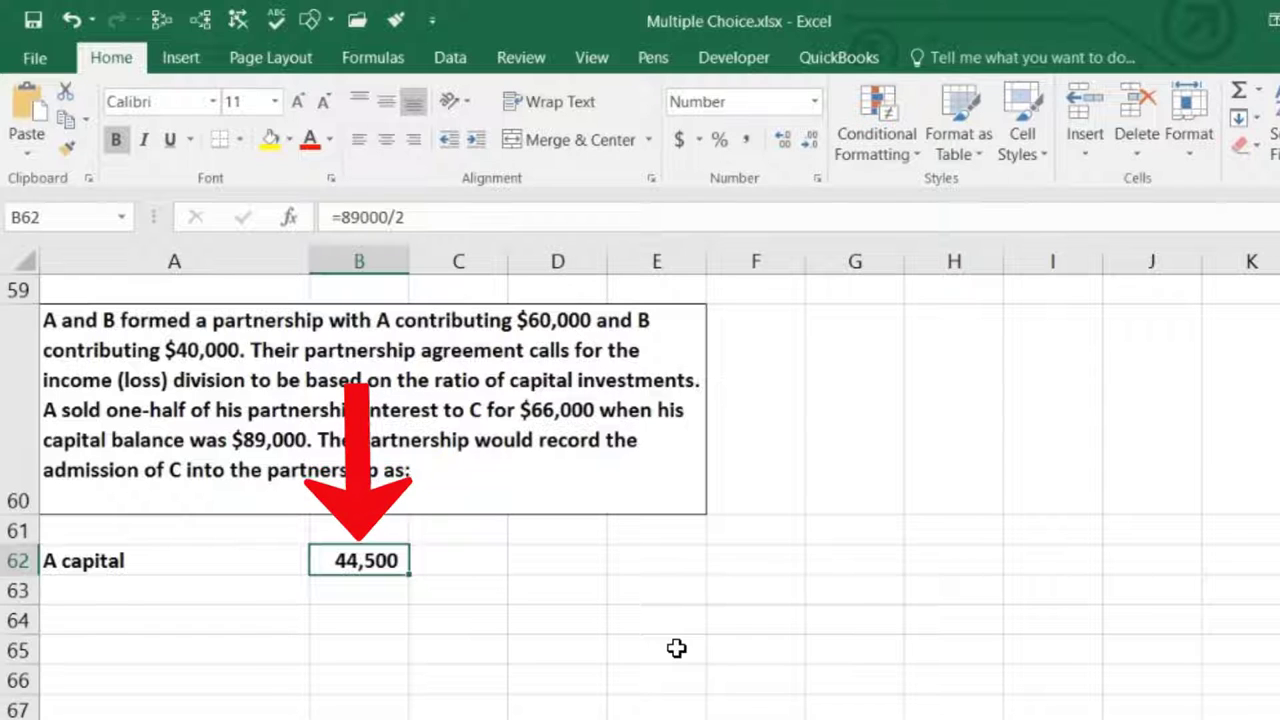
Enter the matching credit in C63 as the negative of the debit in B62, and return to A63
key("Down")
key("Right")
type("-")
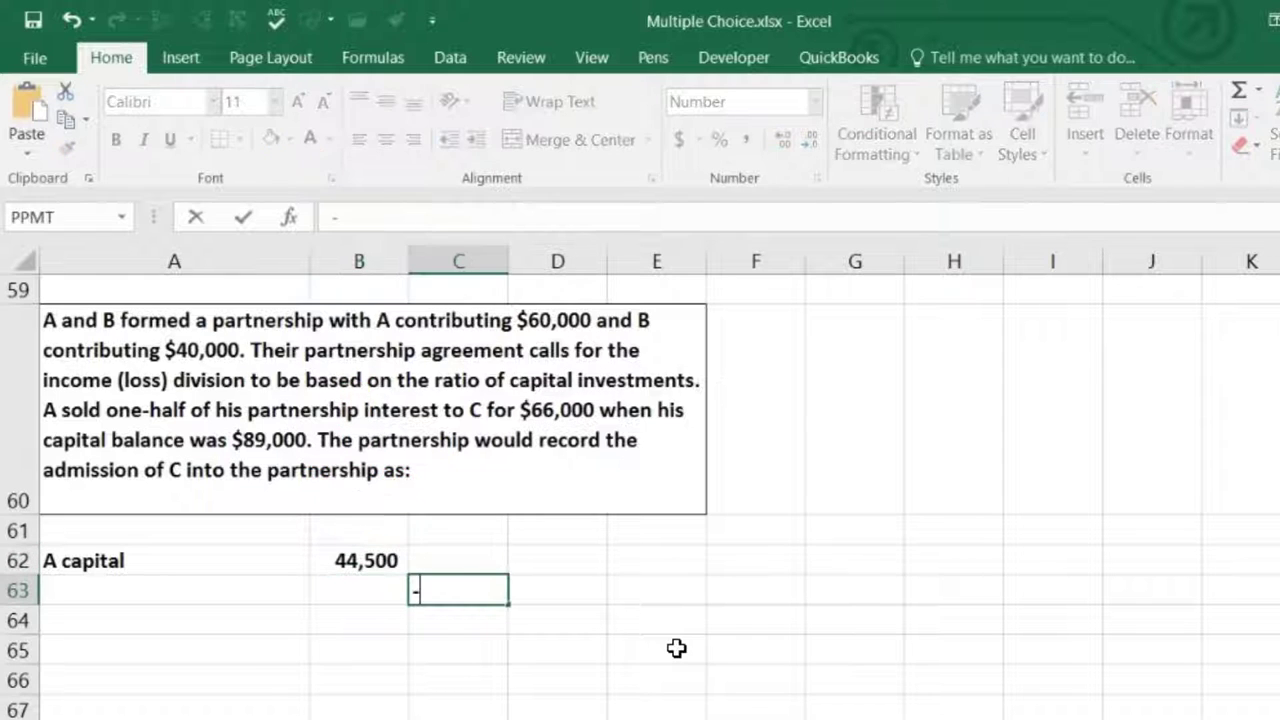
key("Up")
key("Left")
key("Return")
key("Left")
key("Left")
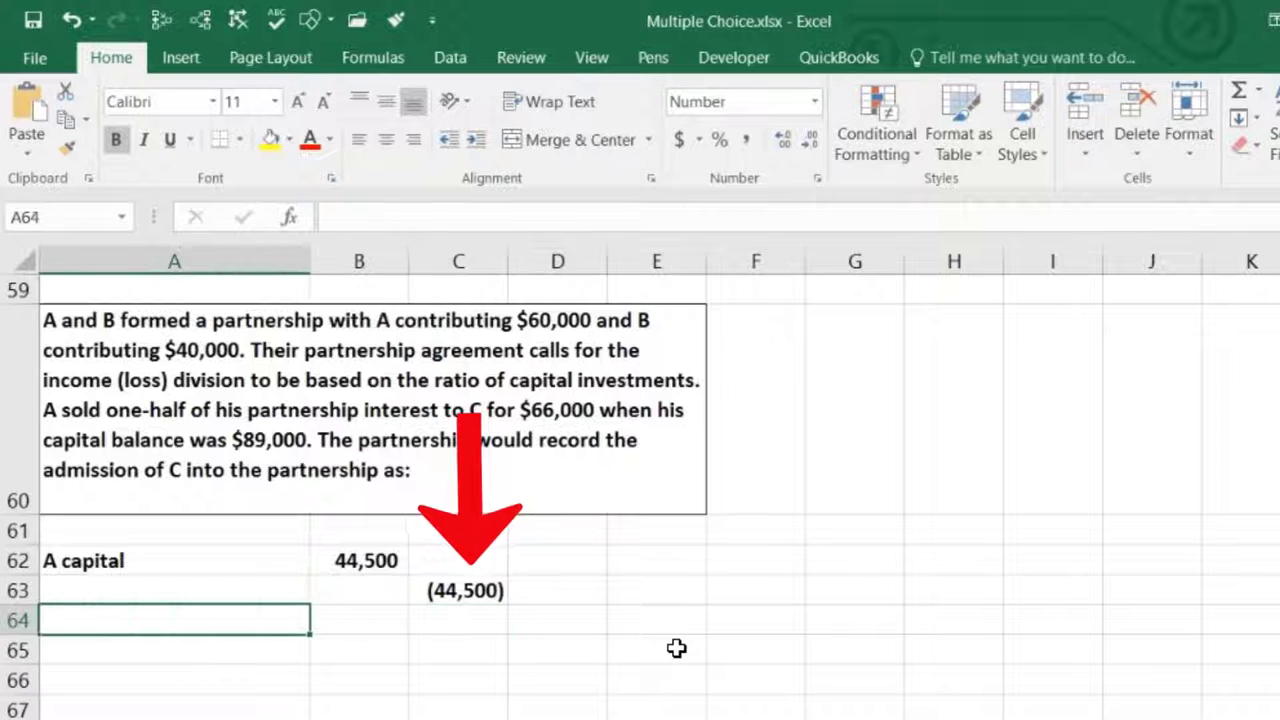
key("Up")
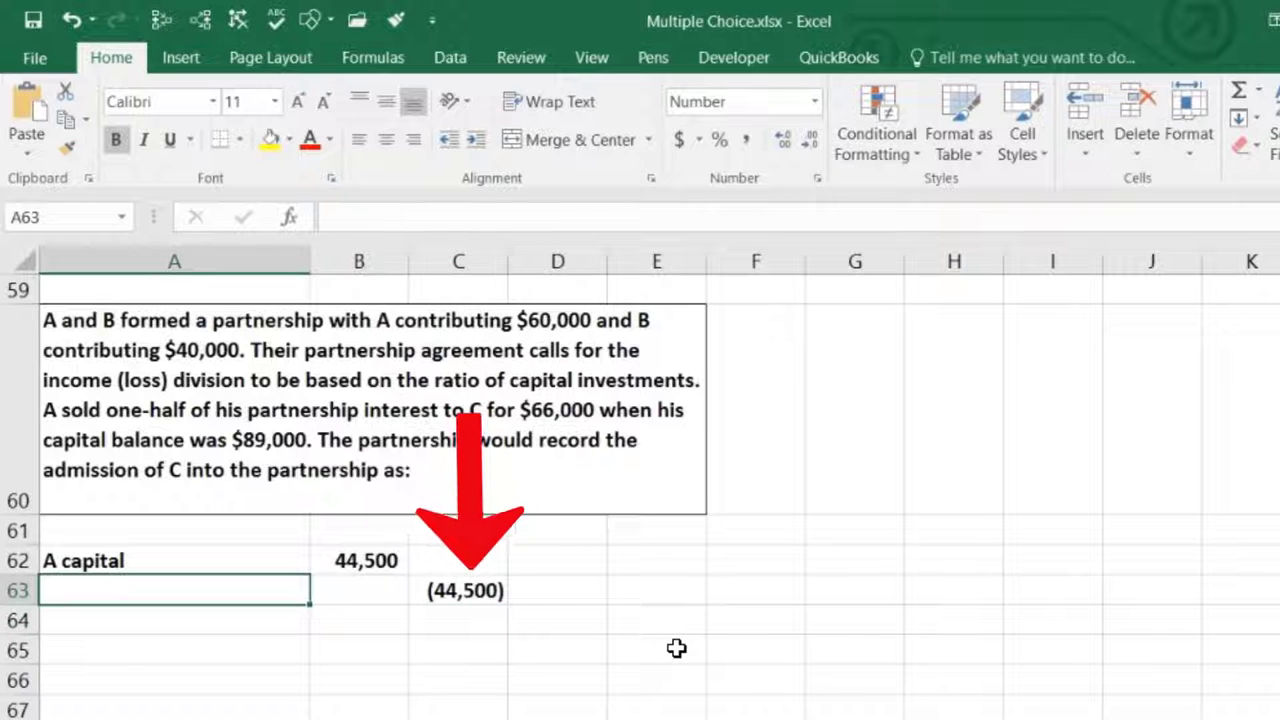
Label the credit line of the admission entry "C capital" in A63
type("C ")
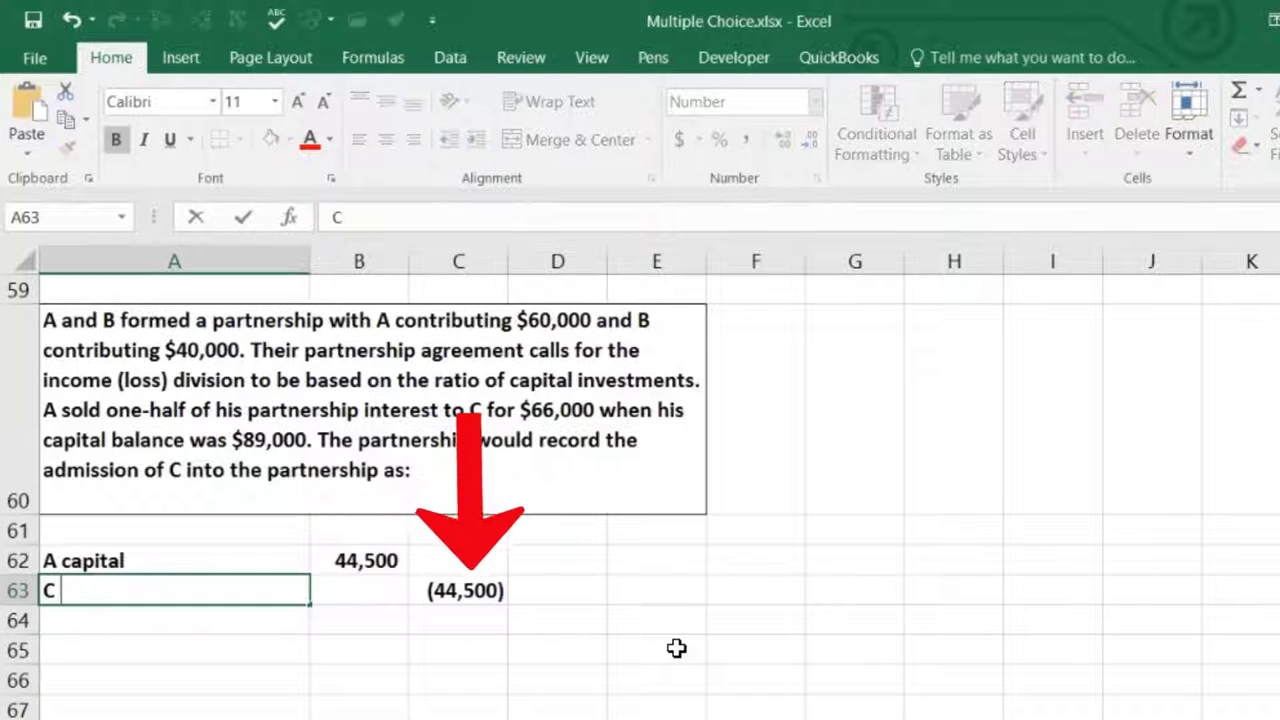
type("capital")
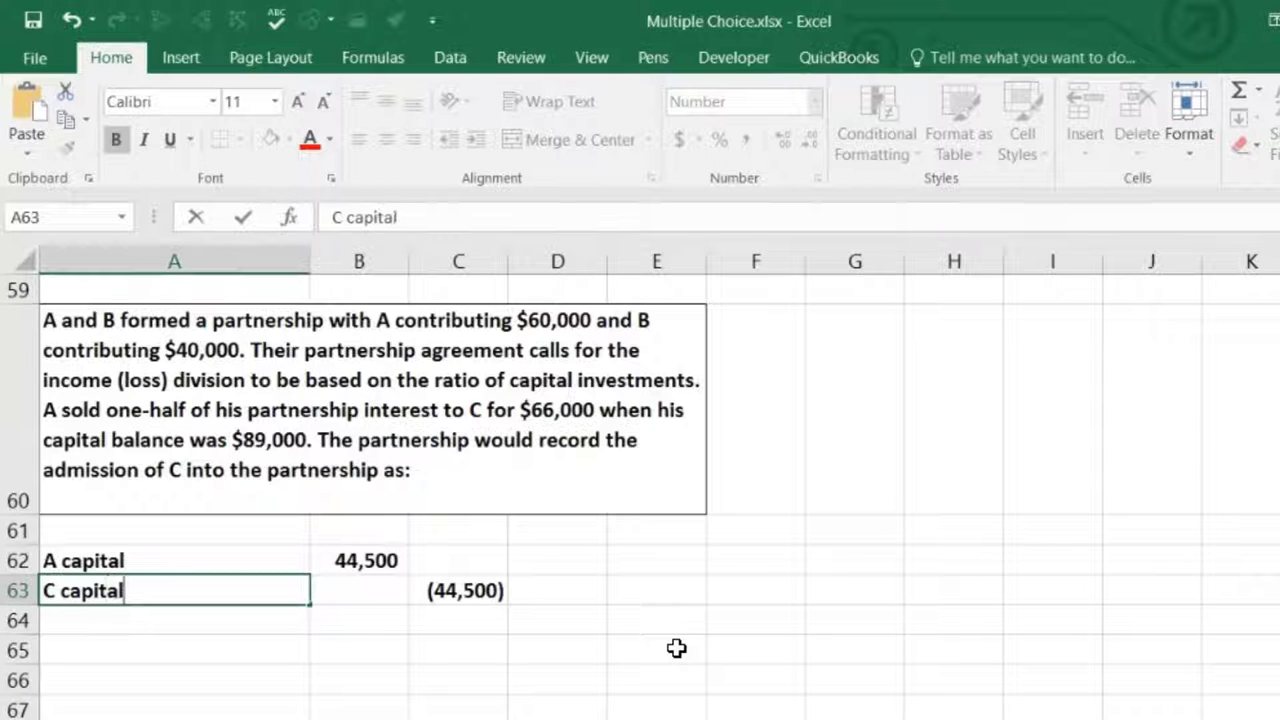
key("Return")
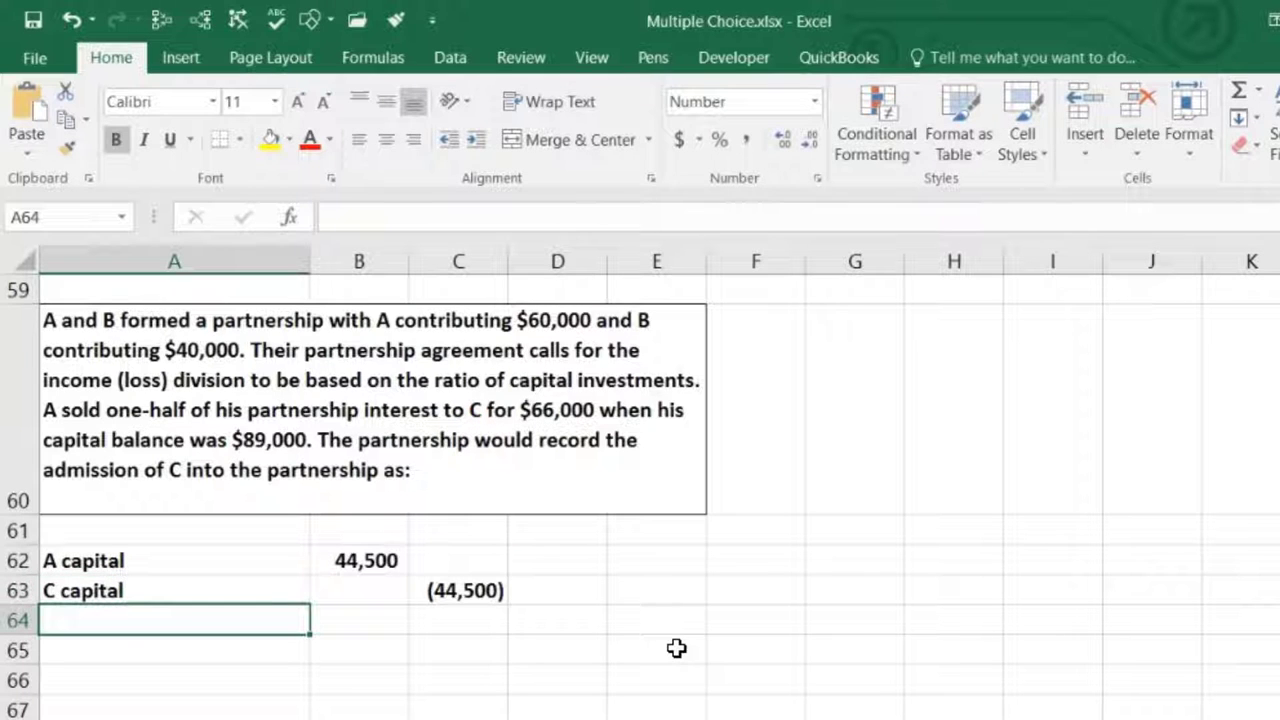
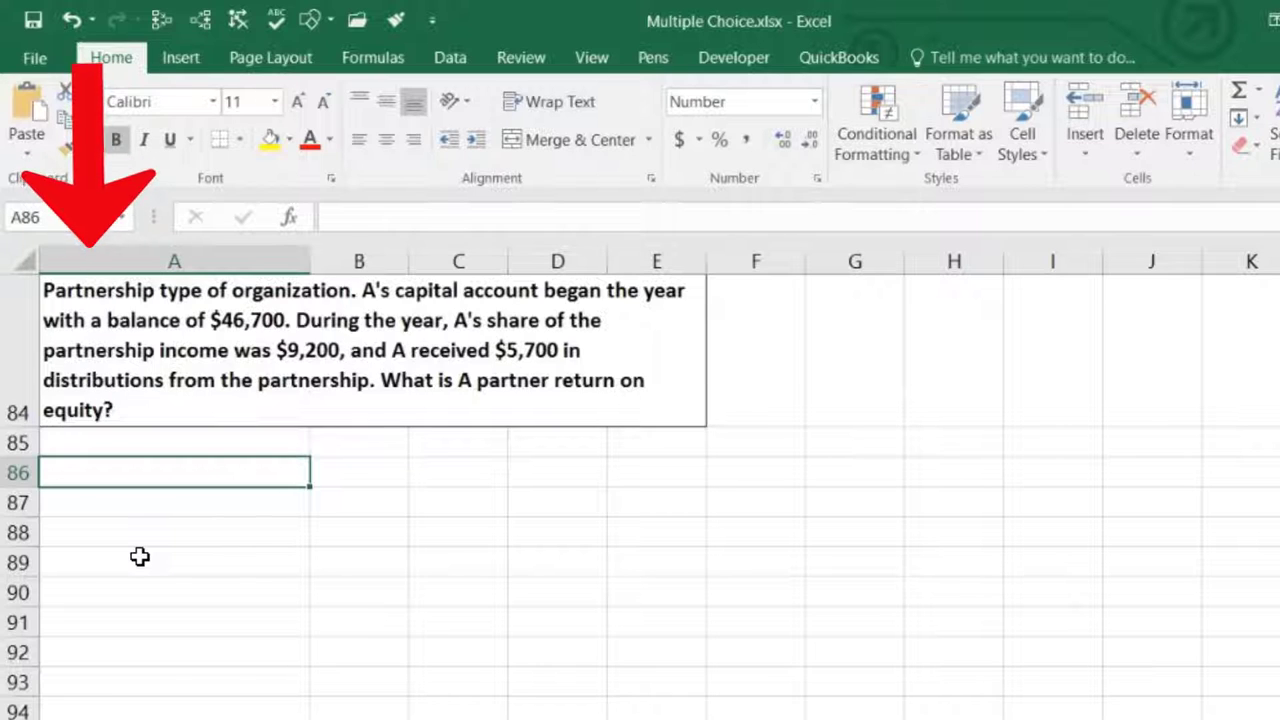
Start the capital account calculation for the row 84 problem with "Beg" in A86 and 46,700 in B86
type("Bae")
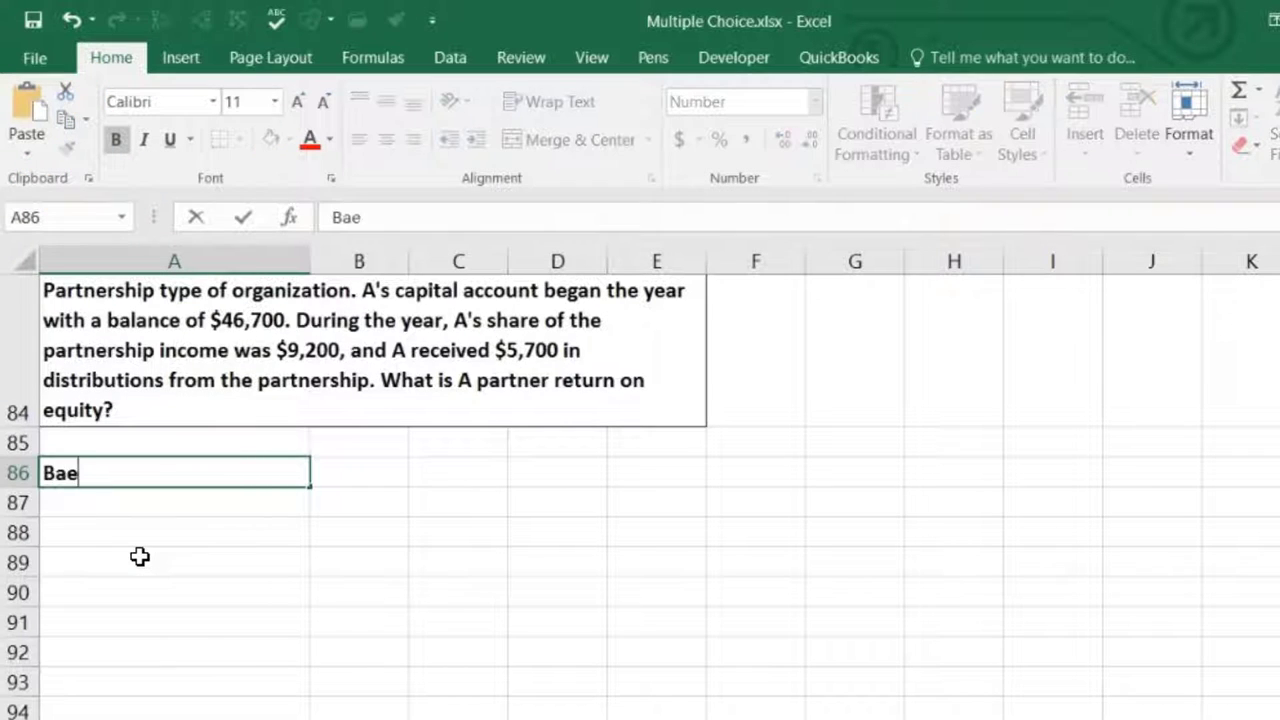
key("Tab")
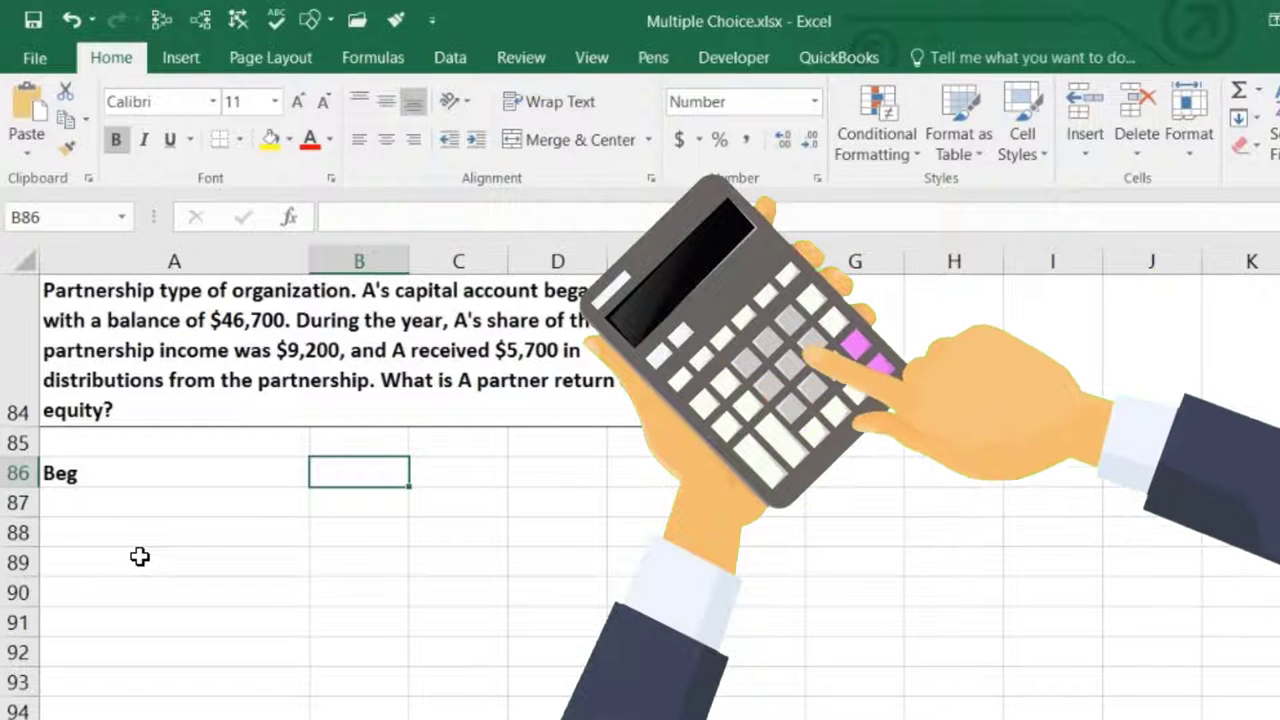
type("4")
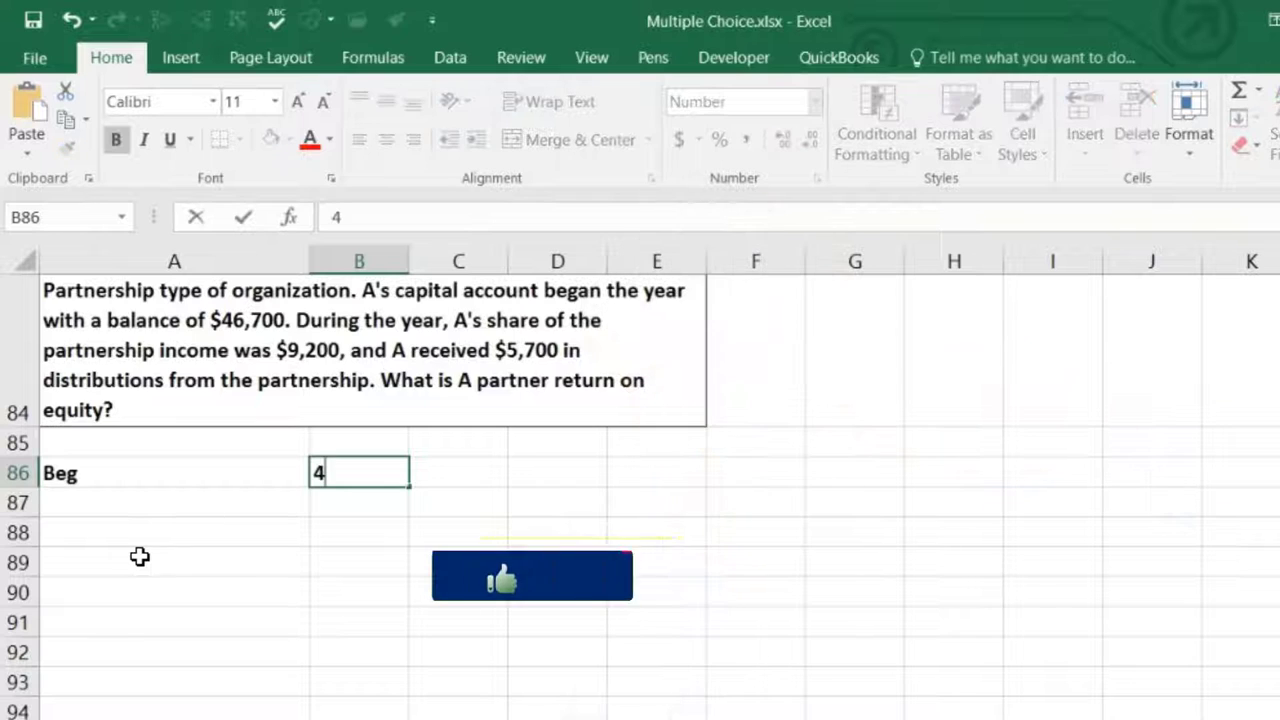
type("6,700")
key("Return")
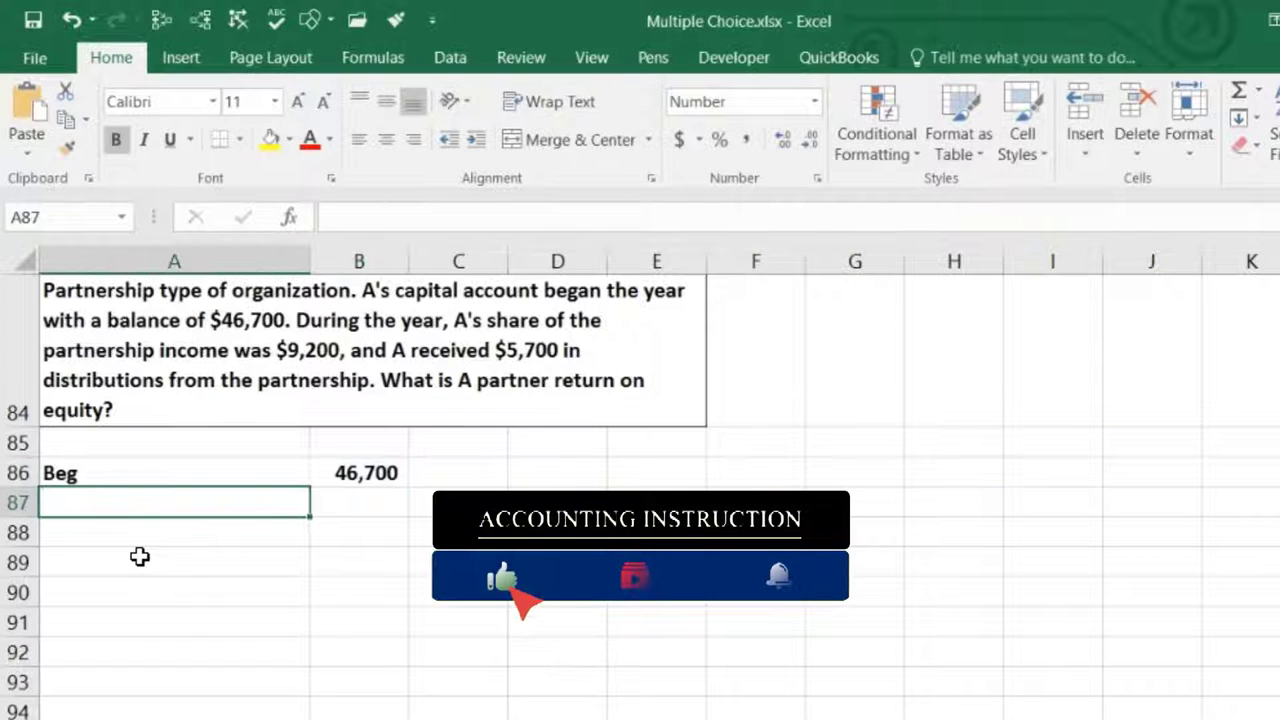
Add A's share of income with the label "Inc" in A87 and 9,200 in B87
type("Inc")
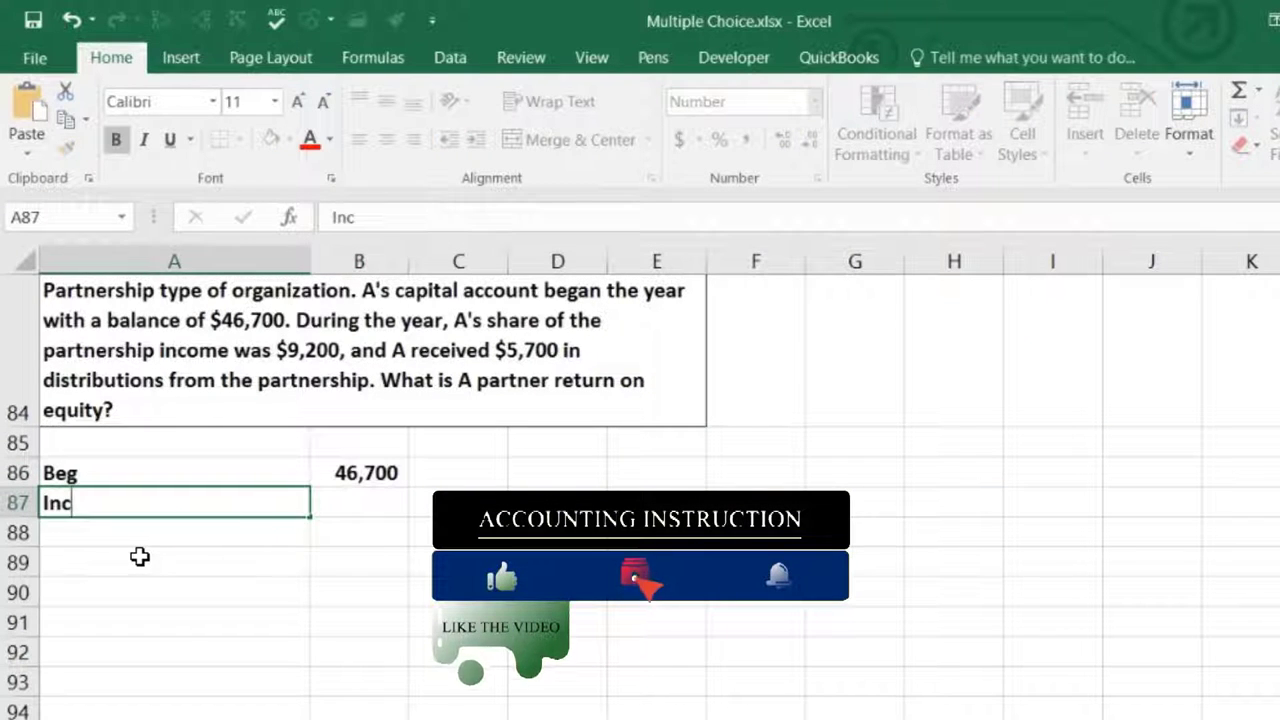
key("Tab")
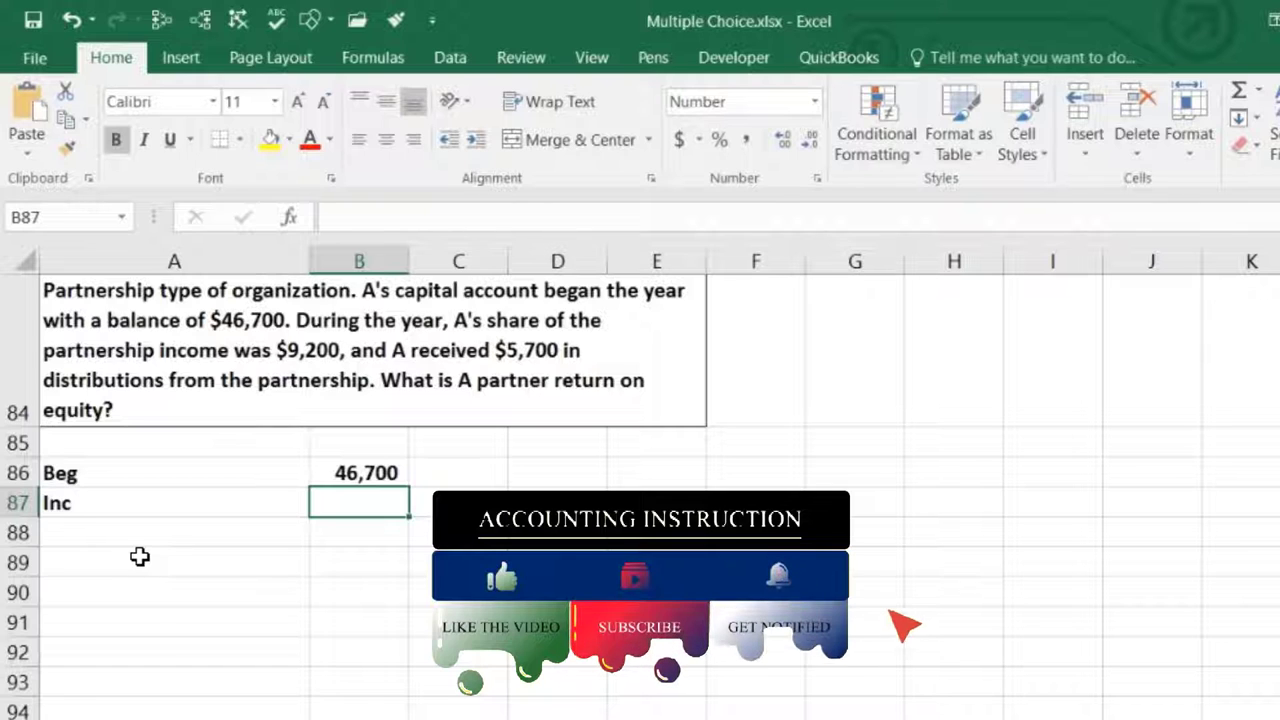
type("9,200")
key("Return")
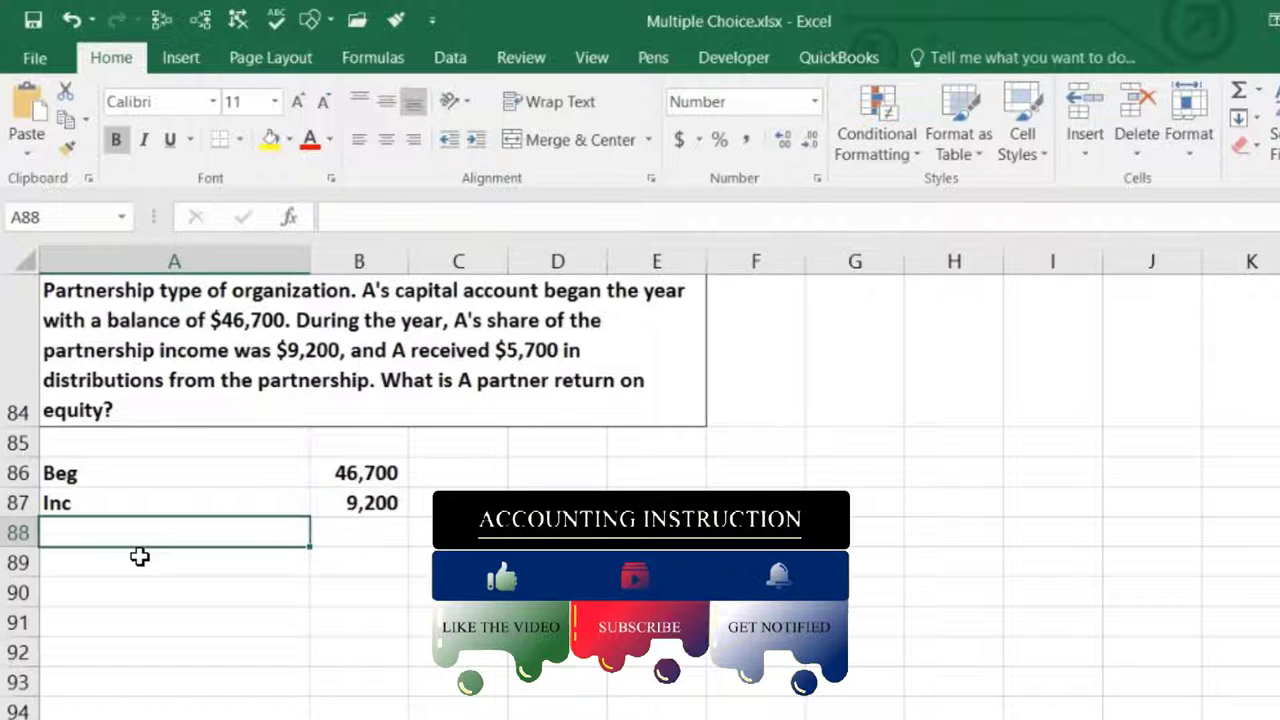
Add A's distributions with the label "Draw" in A88 and -5700 in B88
type("Draw")
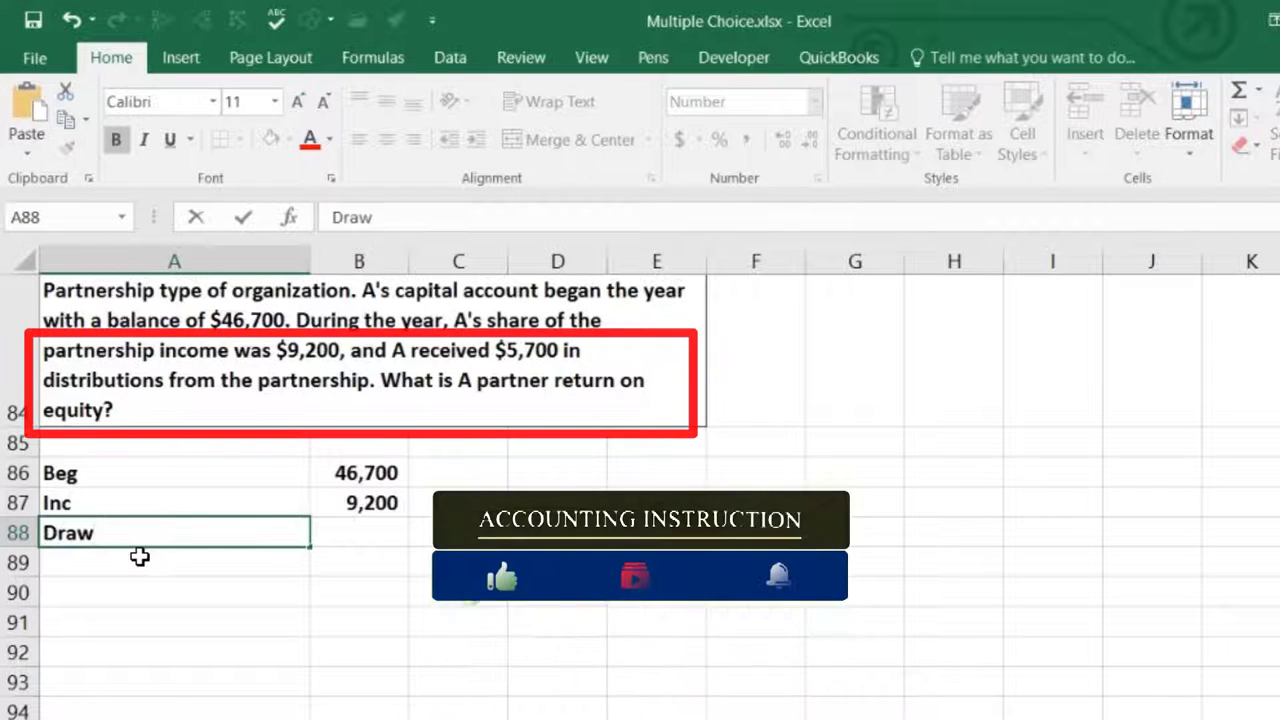
key("Tab")
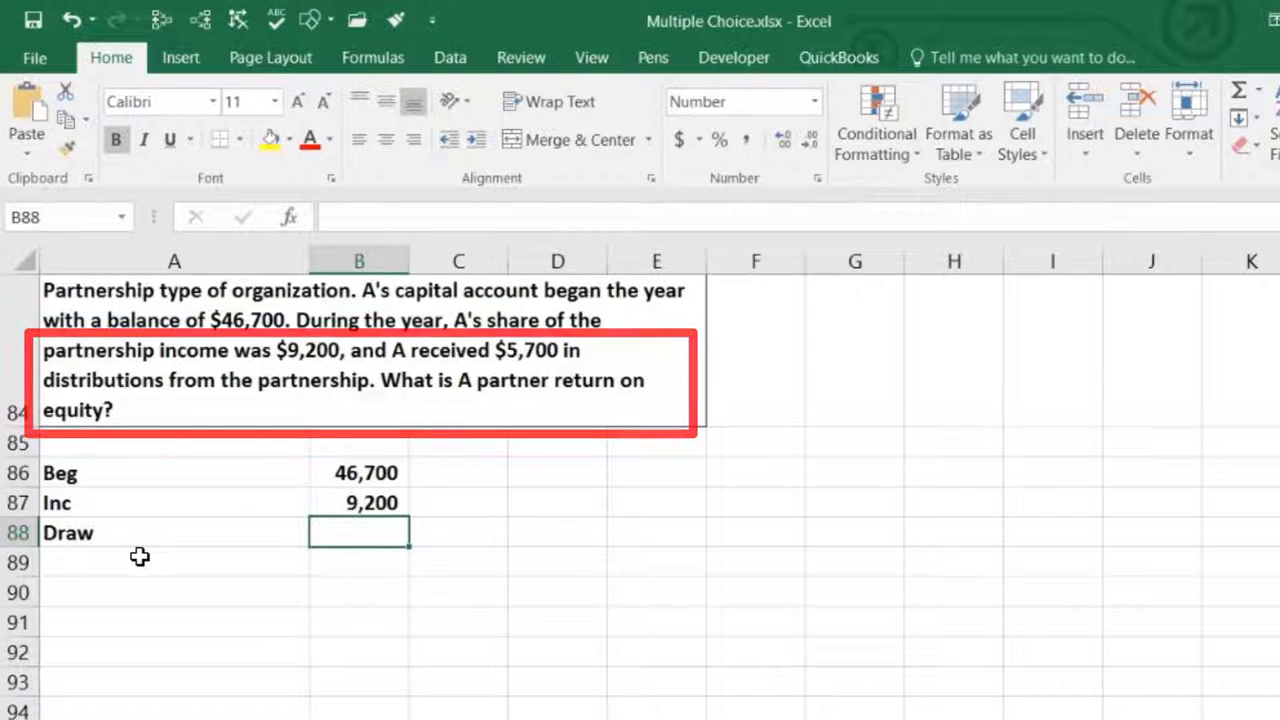
type("-")
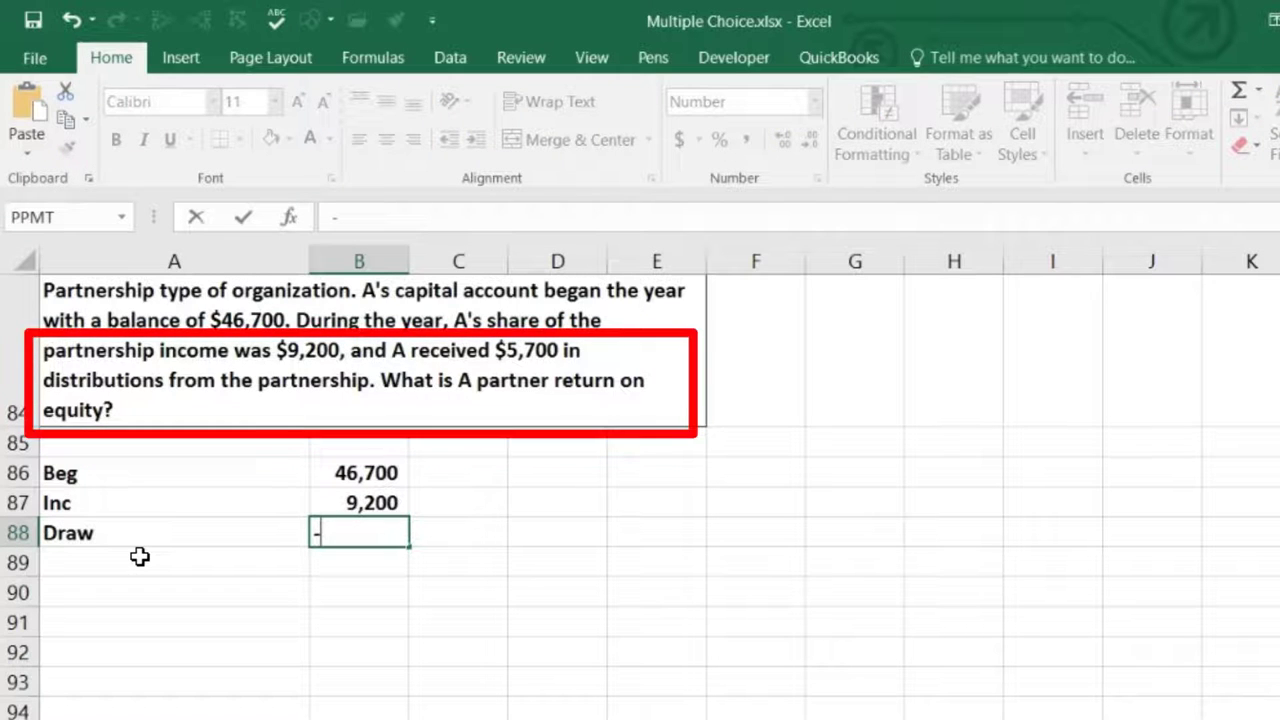
type("5700")
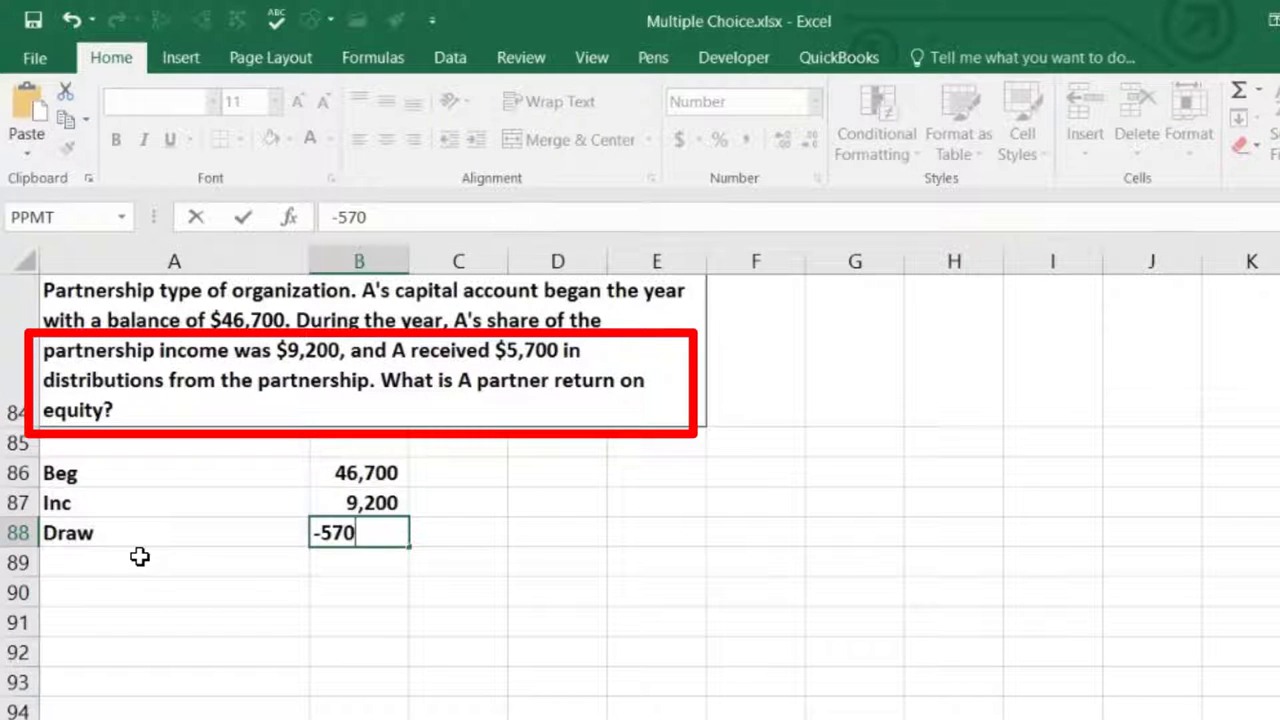
key("ctrl+Return")
left_click(139, 557)
Switch to Calculator, position it beside the figures, and compute the ending capital as 46700 + 9200 - 5700
key("XF86Calculator")
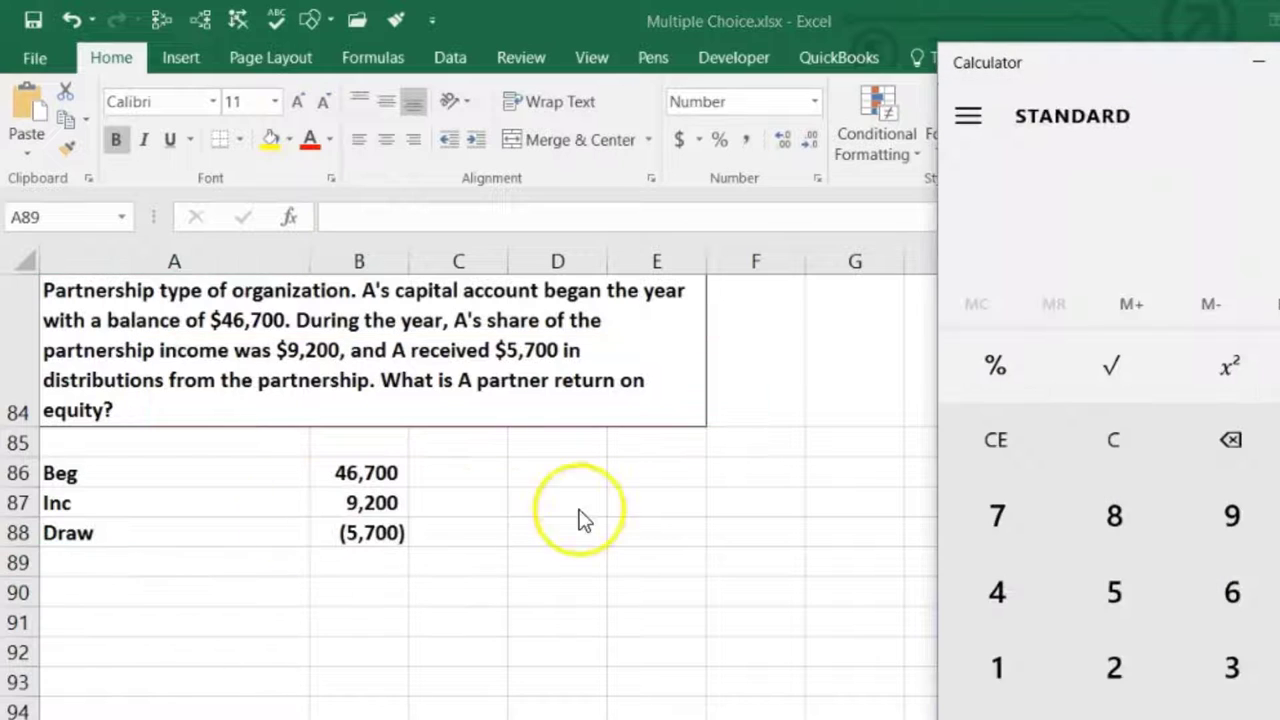
left_click_drag(1078, 72, 705, 76)
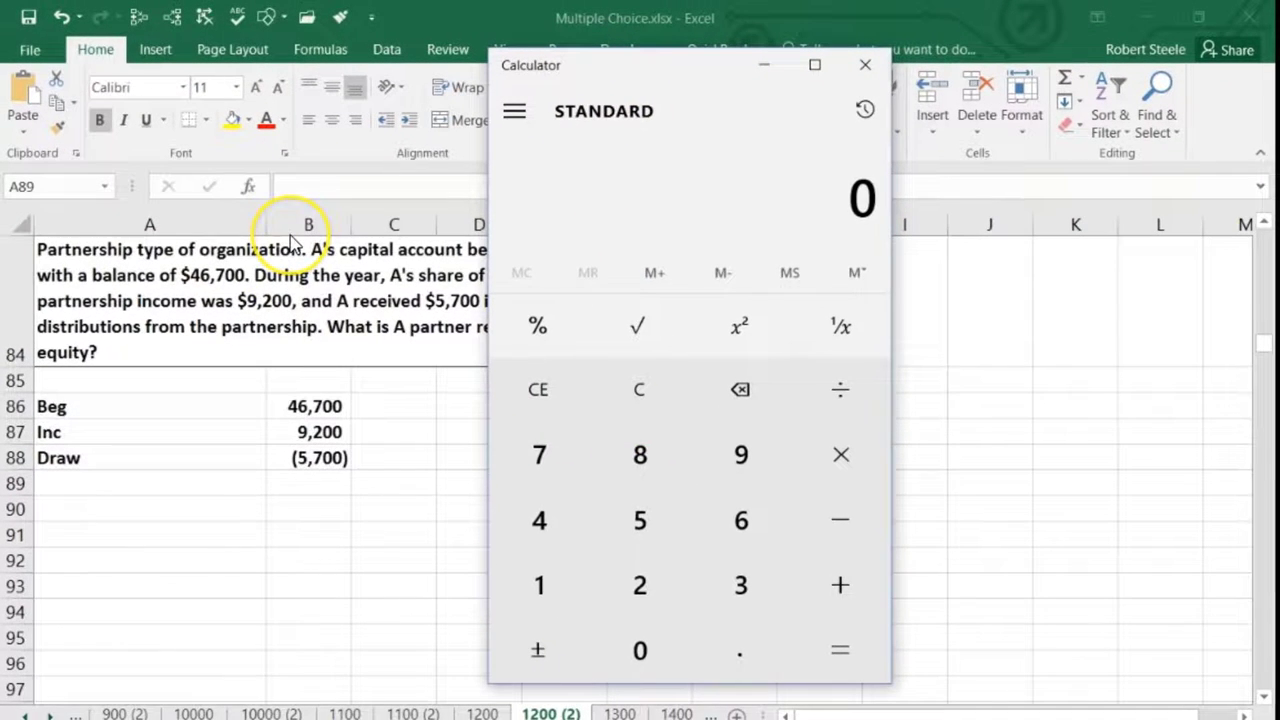
type("46700+9200")
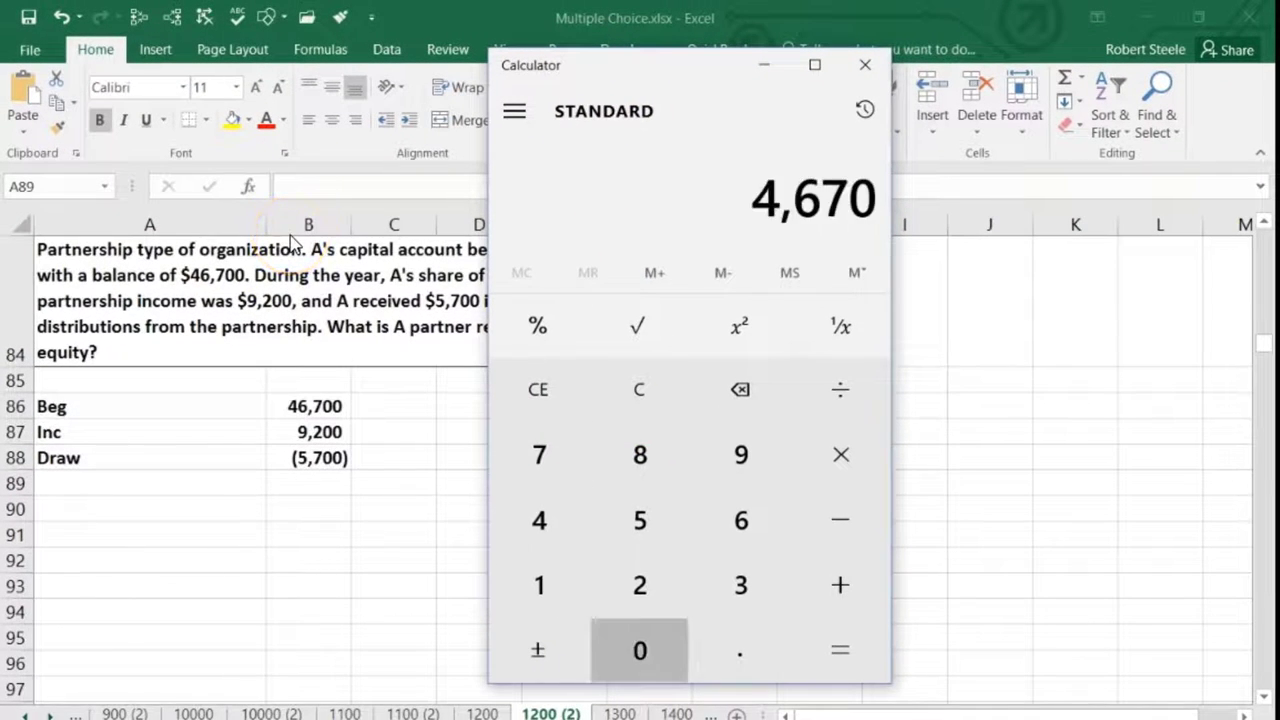
type("-5700")
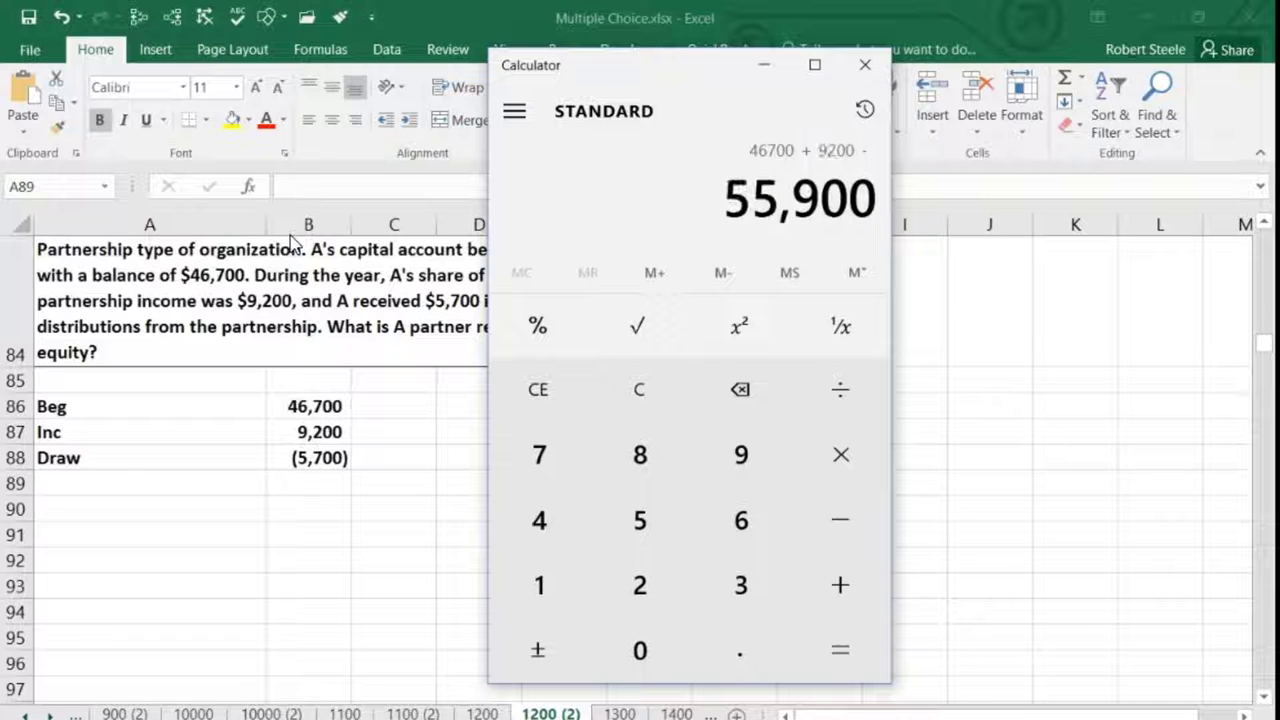
key("Return")
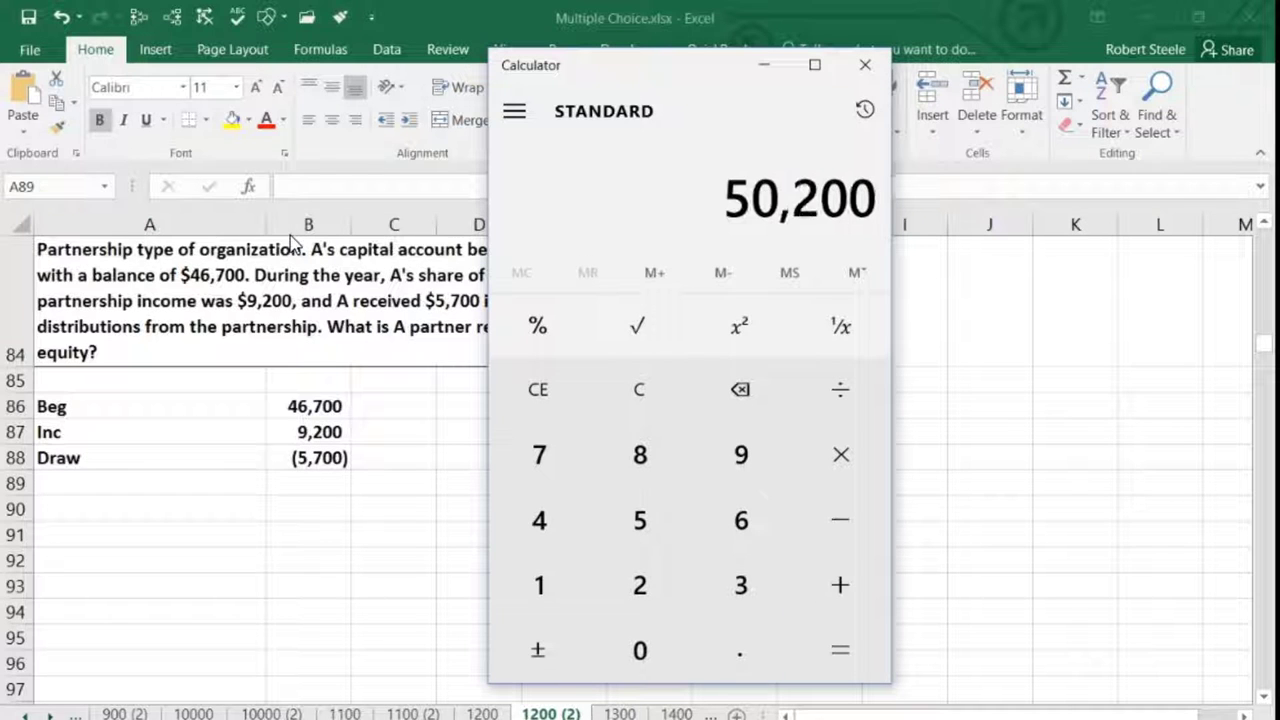
Return to Excel, total B86:B88 in B89 with a SUM formula, and label the row "End bal" in A89
left_click(300, 481)
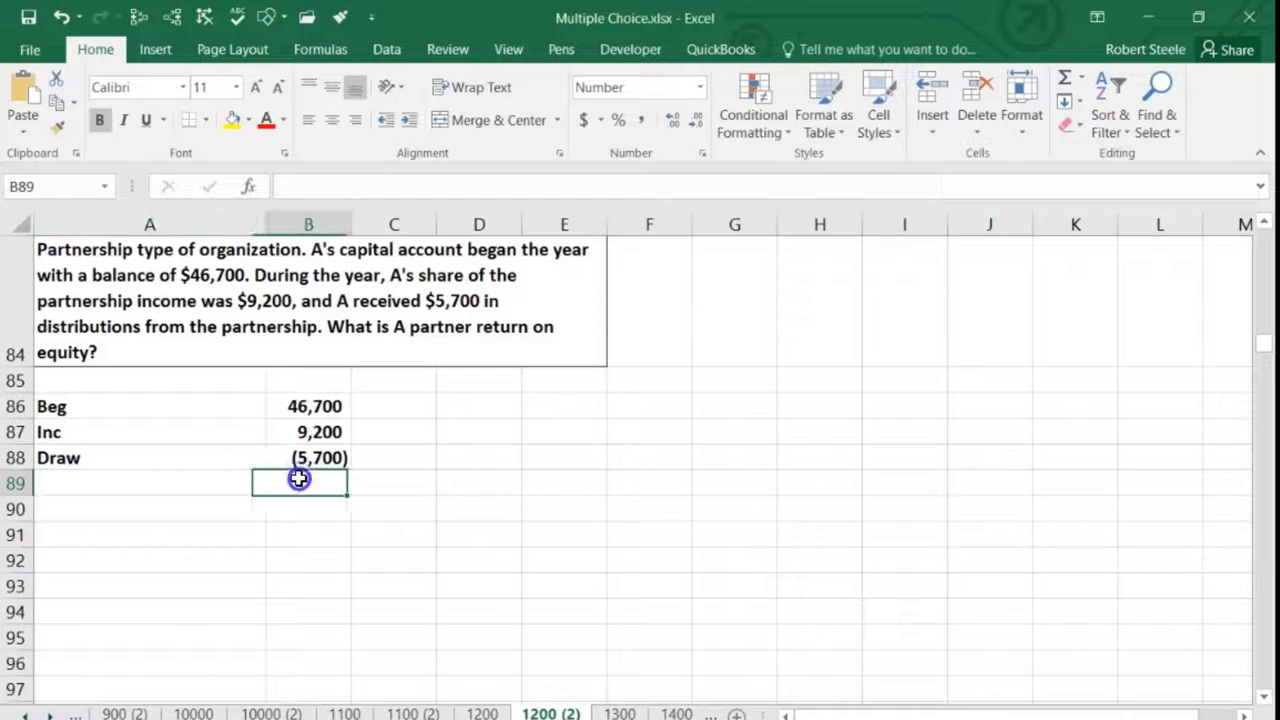
type("=sum(")
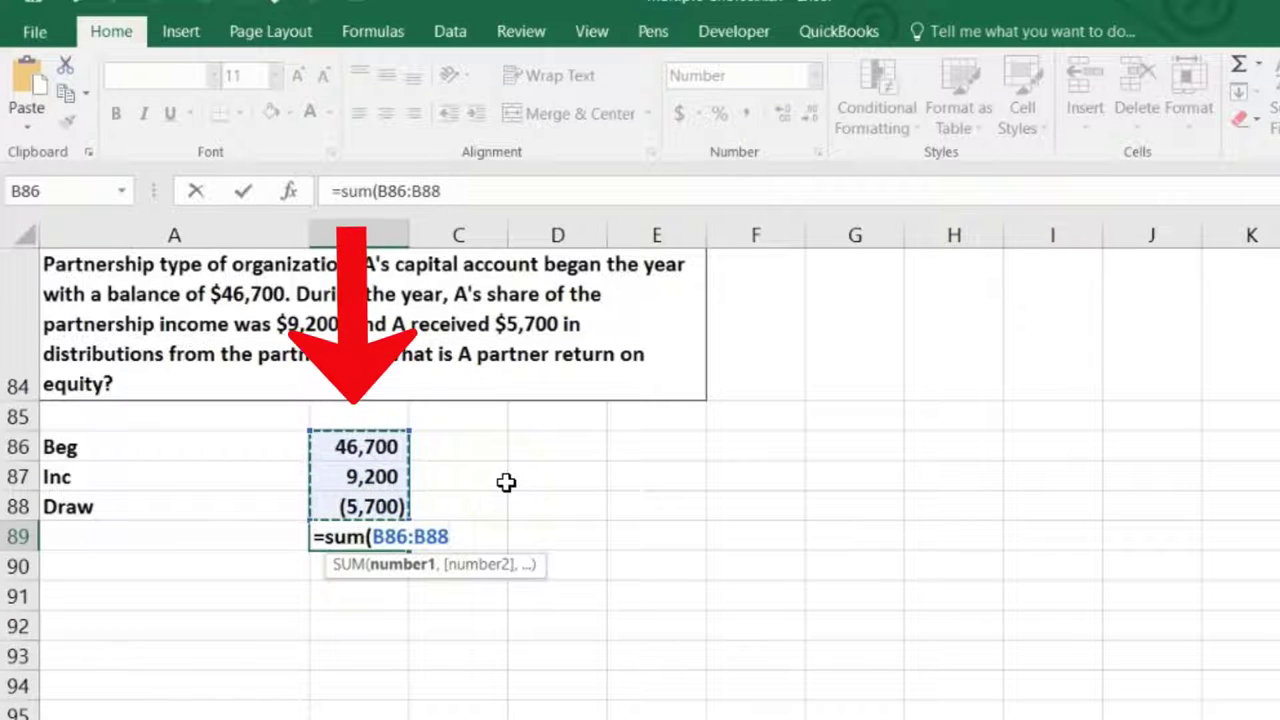
key("Return")
key("Left")
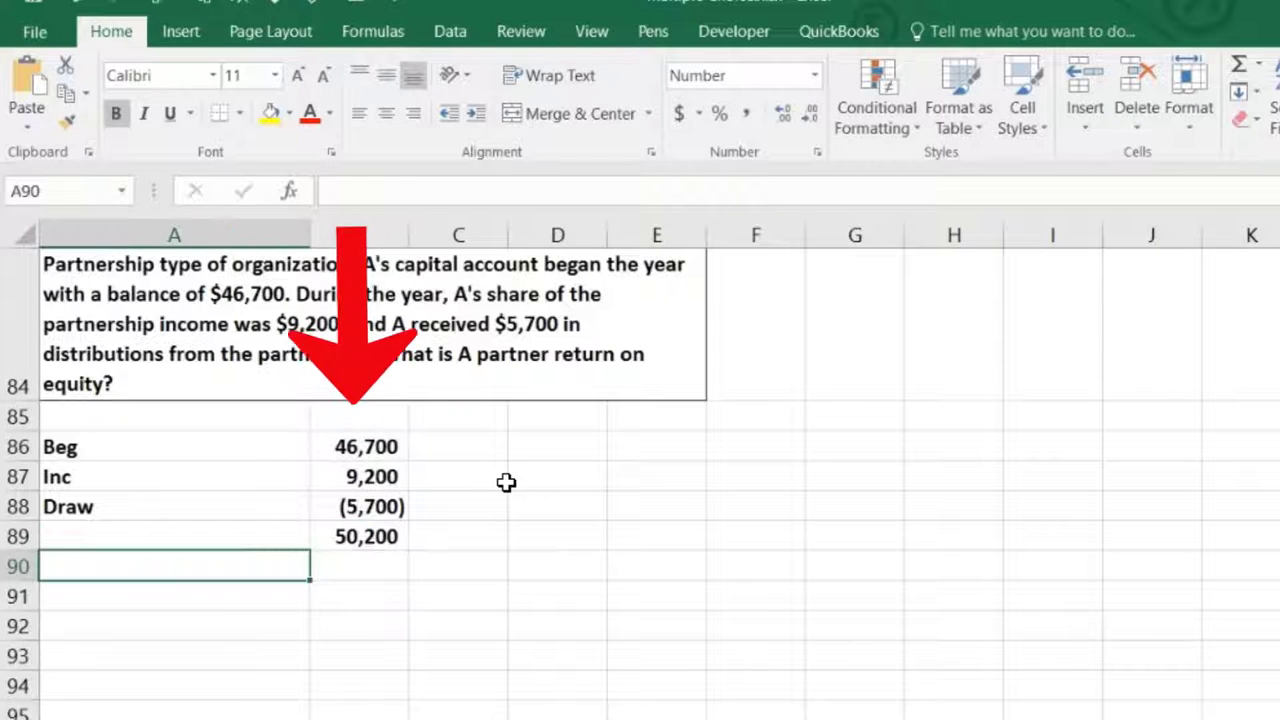
key("Up")
type("E")
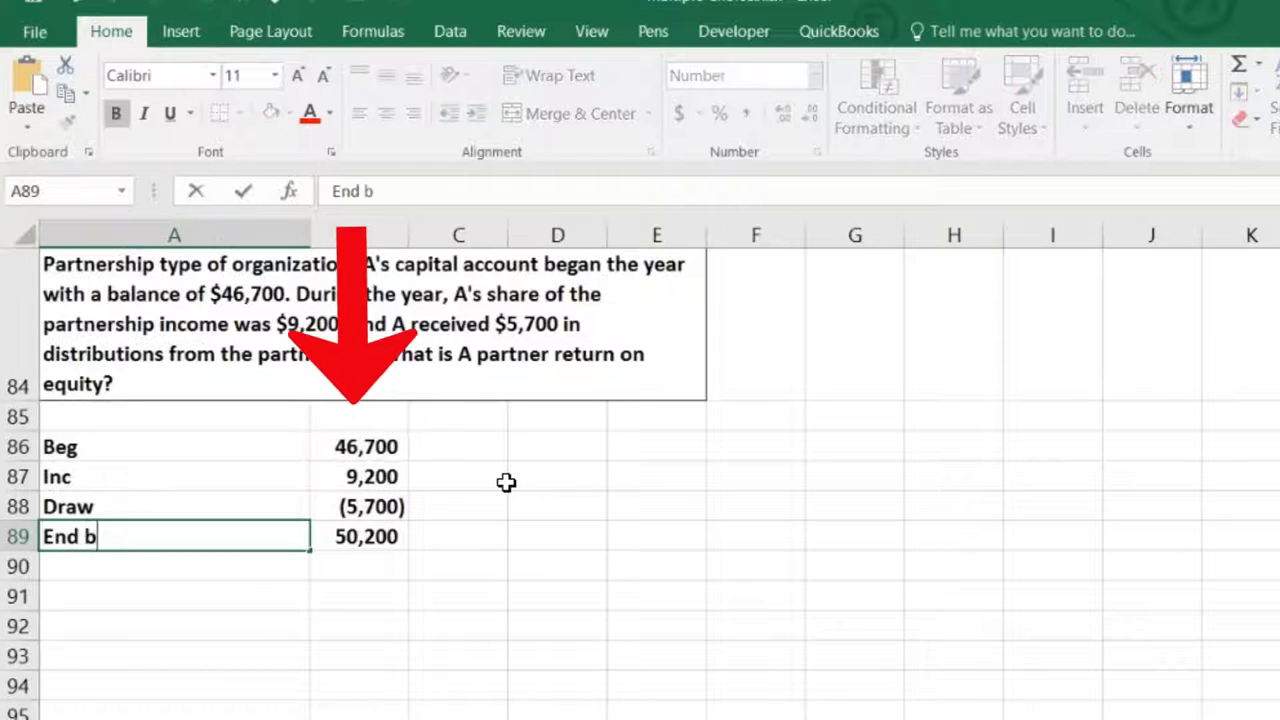
key("Tab")
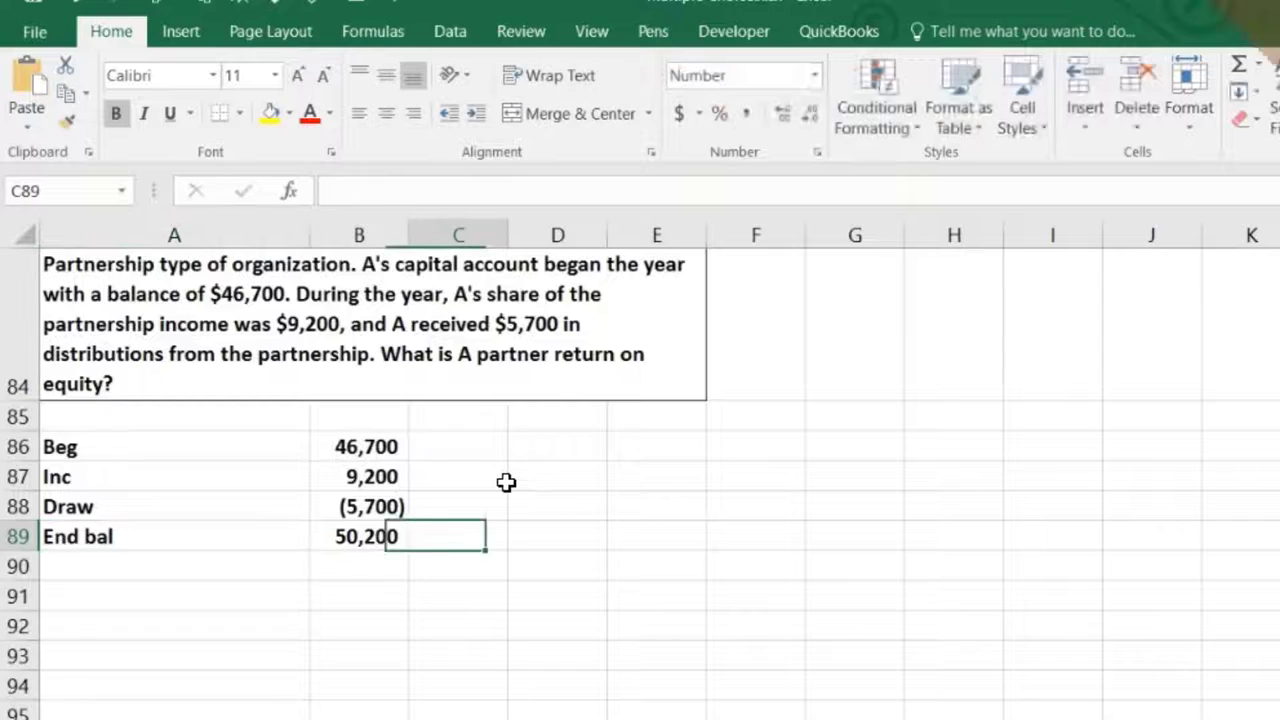
Start the average capital calculation with "Beg" in D86 and link E86 to the beginning balance in B86
key("Right")
key("Right")
key("Up")
key("Up")
key("Up")
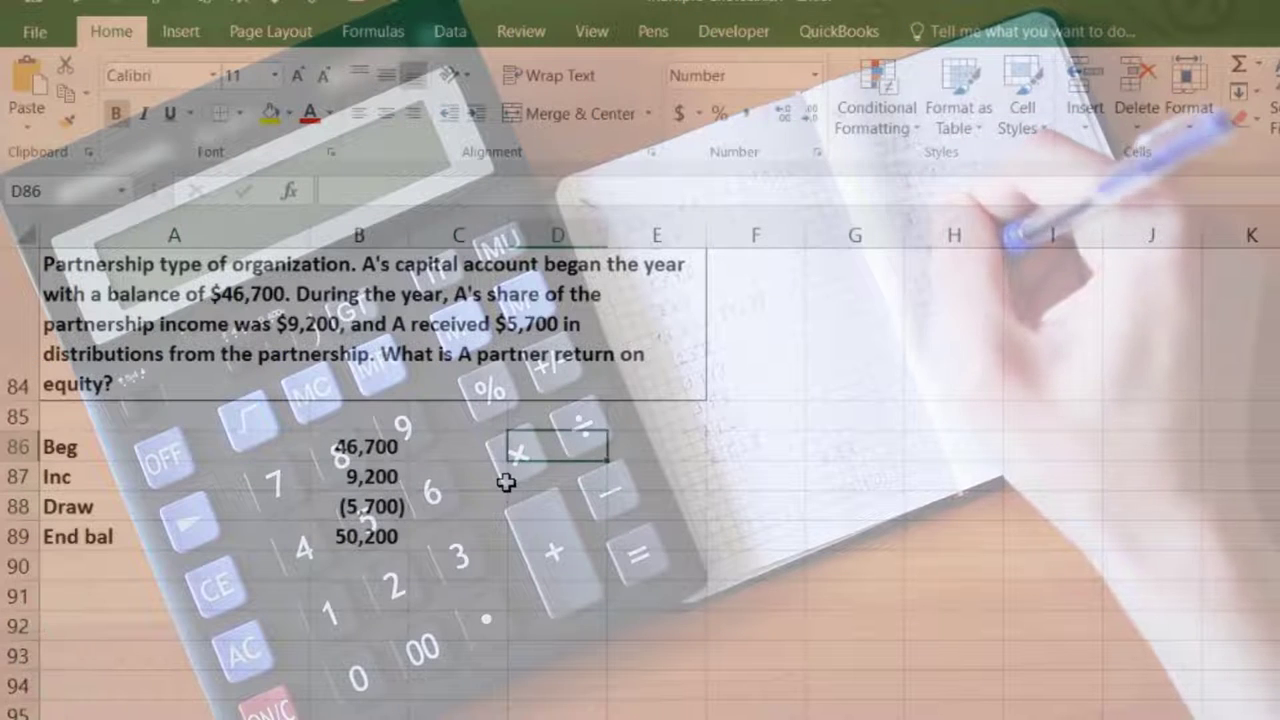
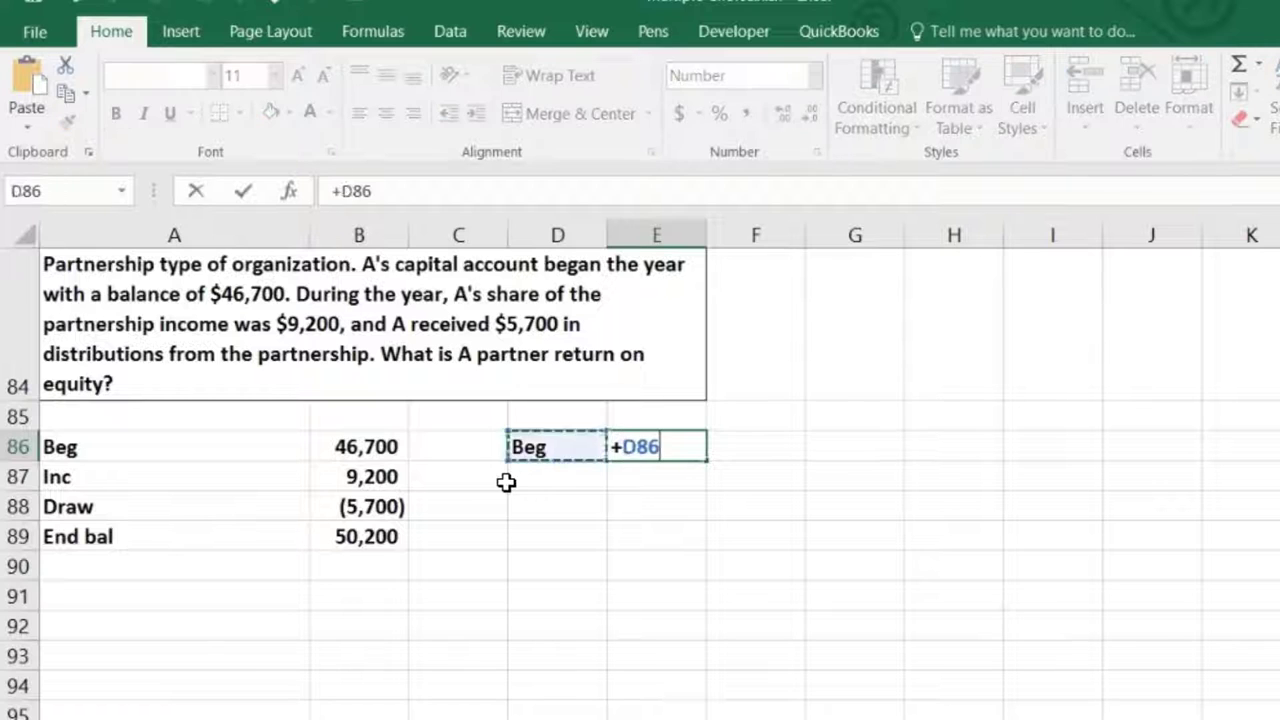
key("Left")
key("Left")
key("Return")
left_click(508, 485)
Enter the label "Emd" in D87 and link E87 to the ending balance with the formula +B89
type("Em")
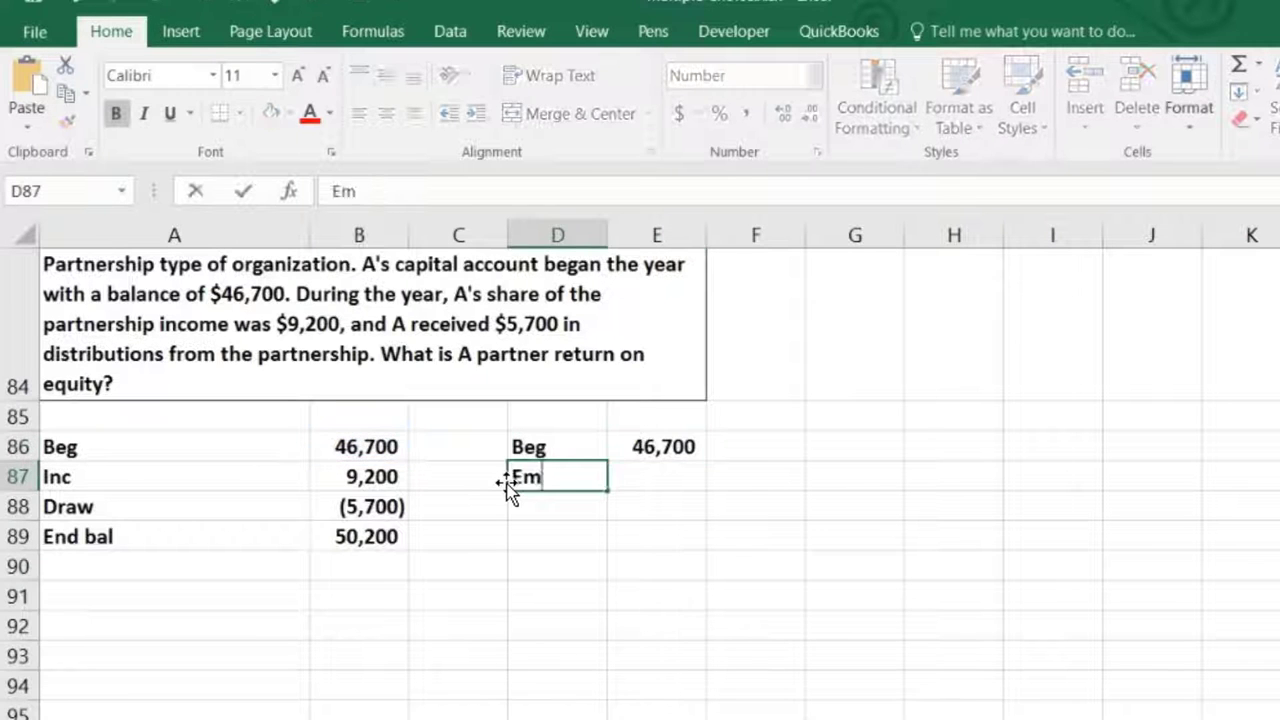
type("d")
key("Tab")
type("+")
key("Left")
key("Left")
key("Left")
key("Down")
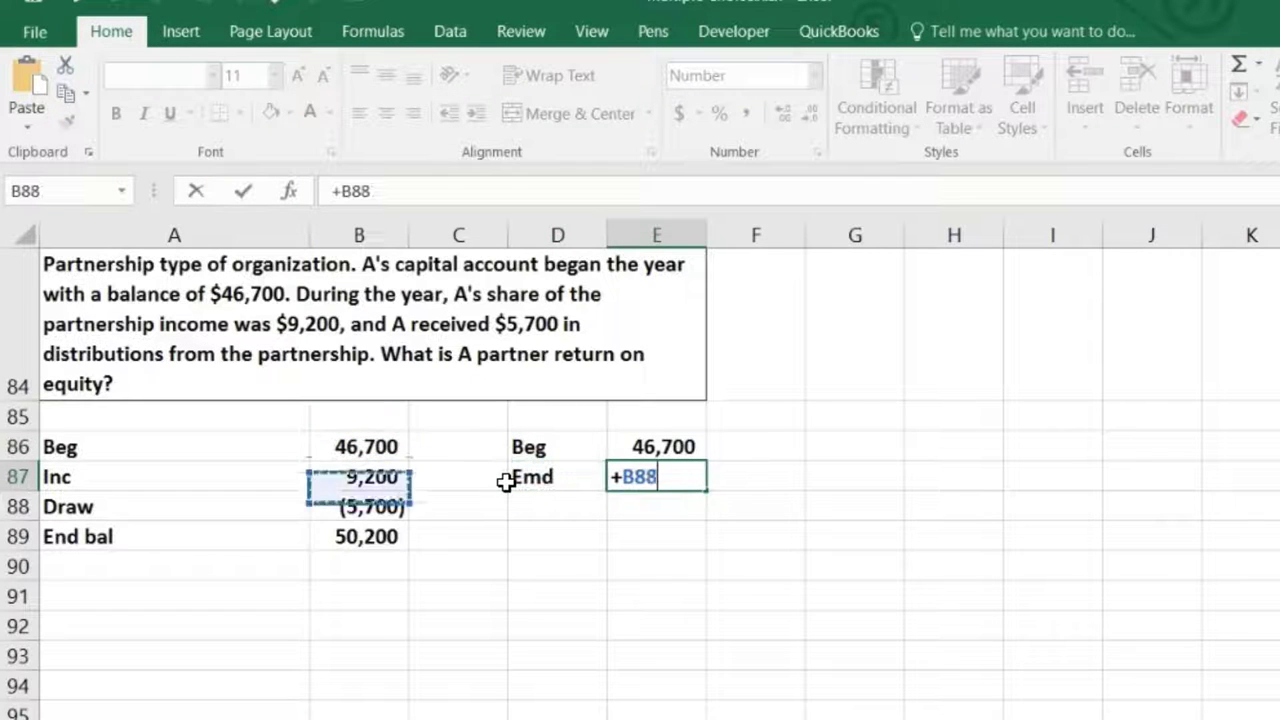
key("Down")
key("Return")
Underline the ending balance in E87 and total E86:E87 in E88 with a SUM formula
key("Up")
key("Right")
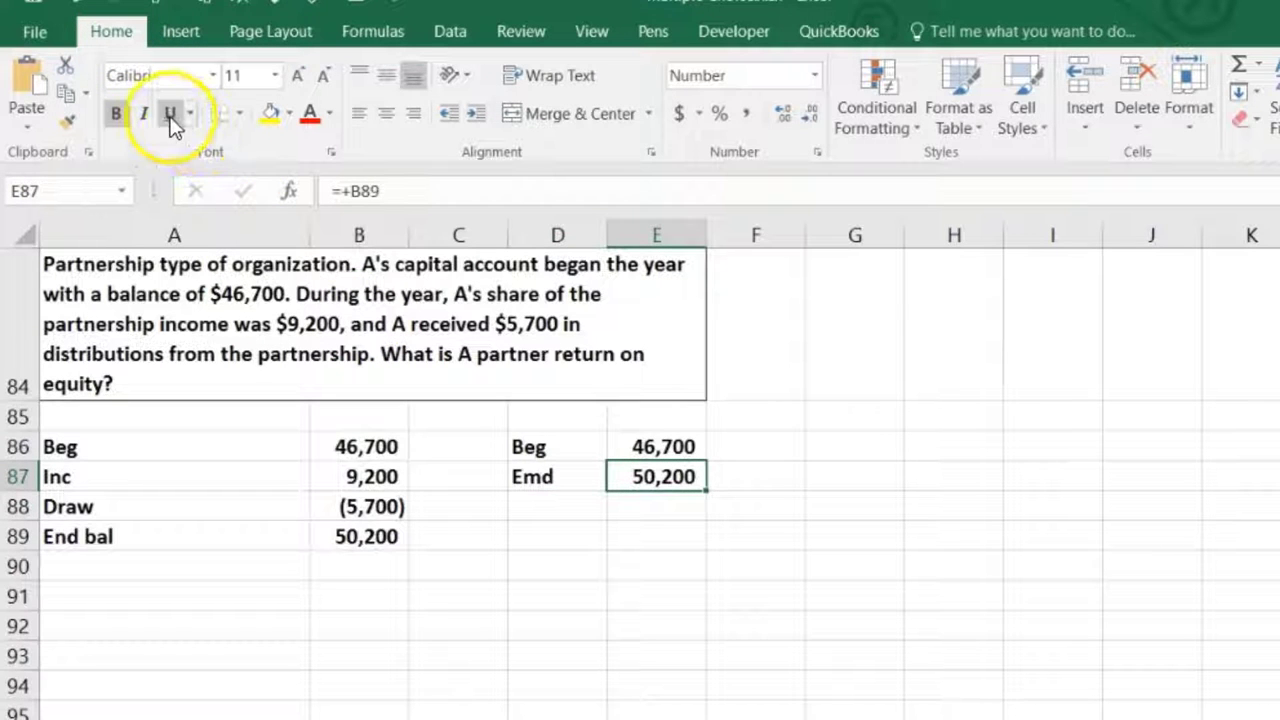
left_click(661, 508)
type("=")
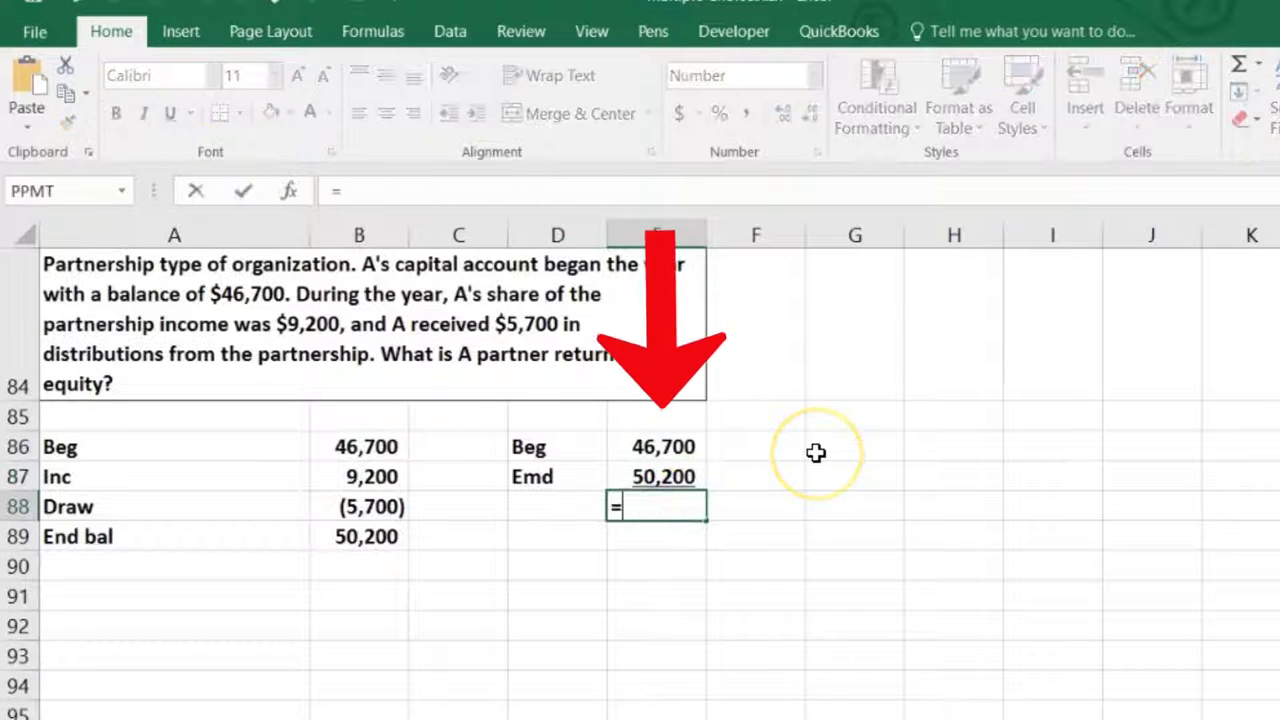
type("sum(")
key("Up")
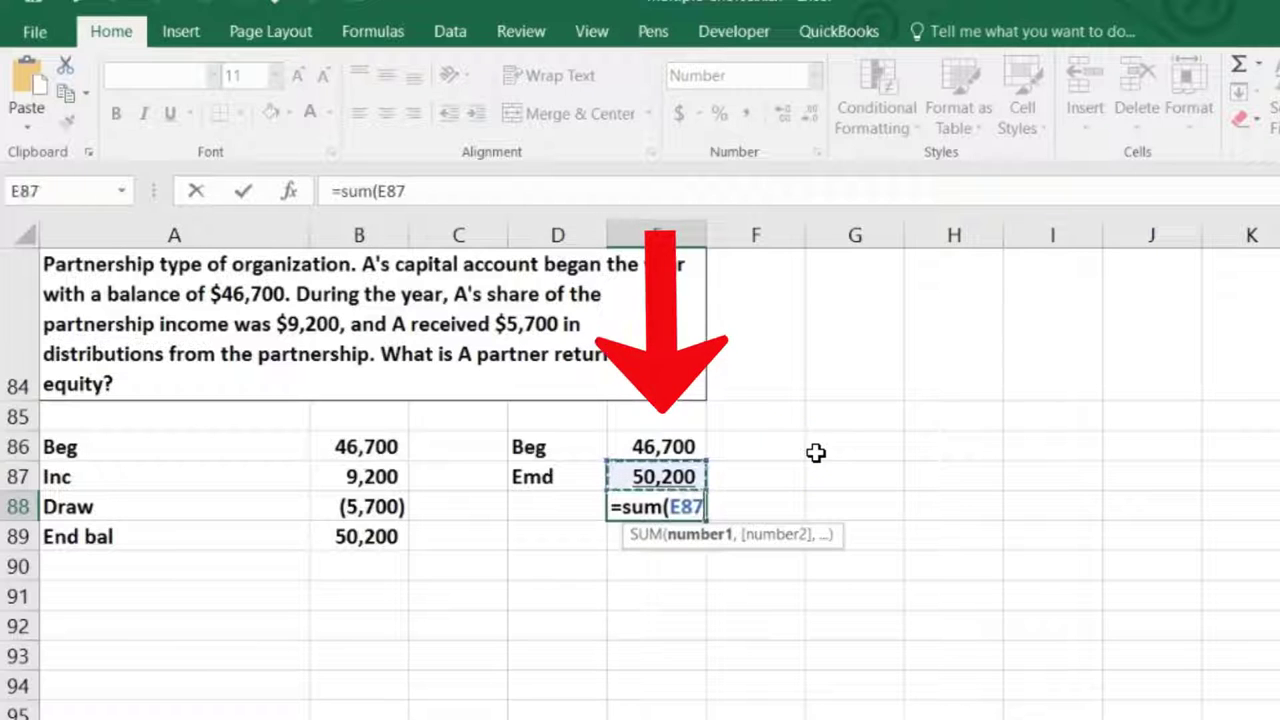
key("shift+Up")
key("Return")
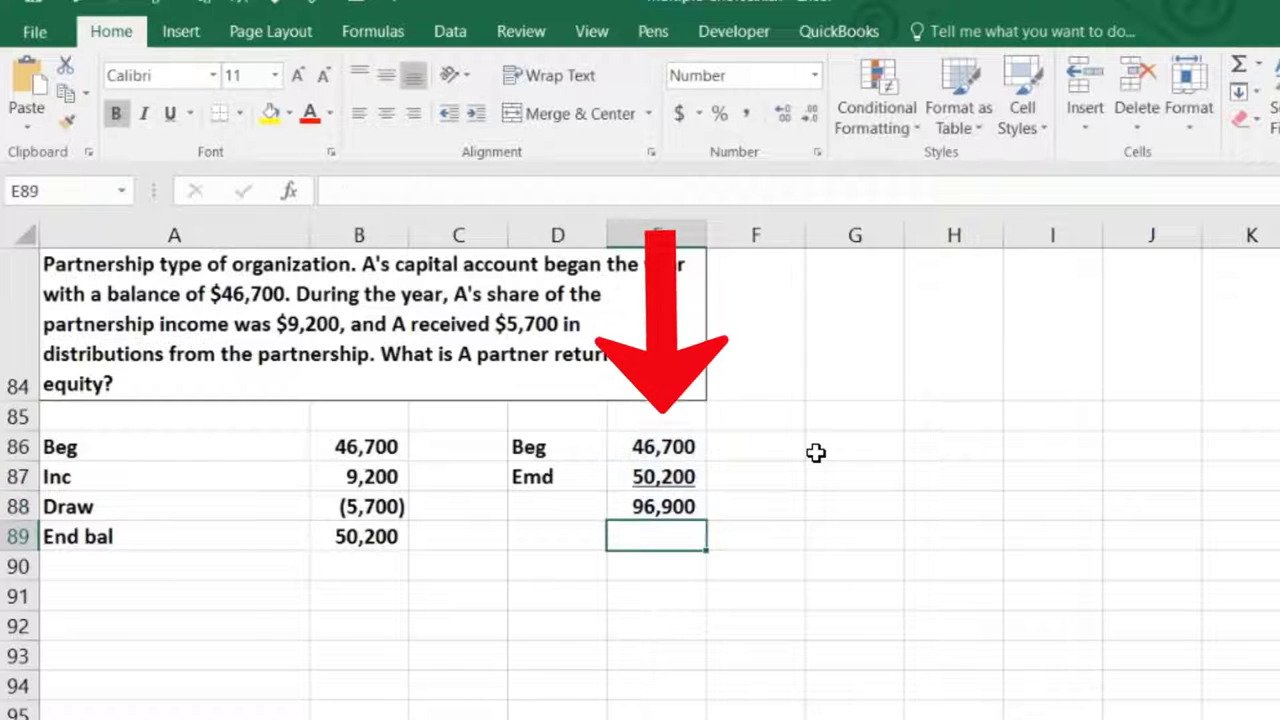
Enter the averaging divisor 2 in E89 and reselect that cell
type("2")
key("Return")
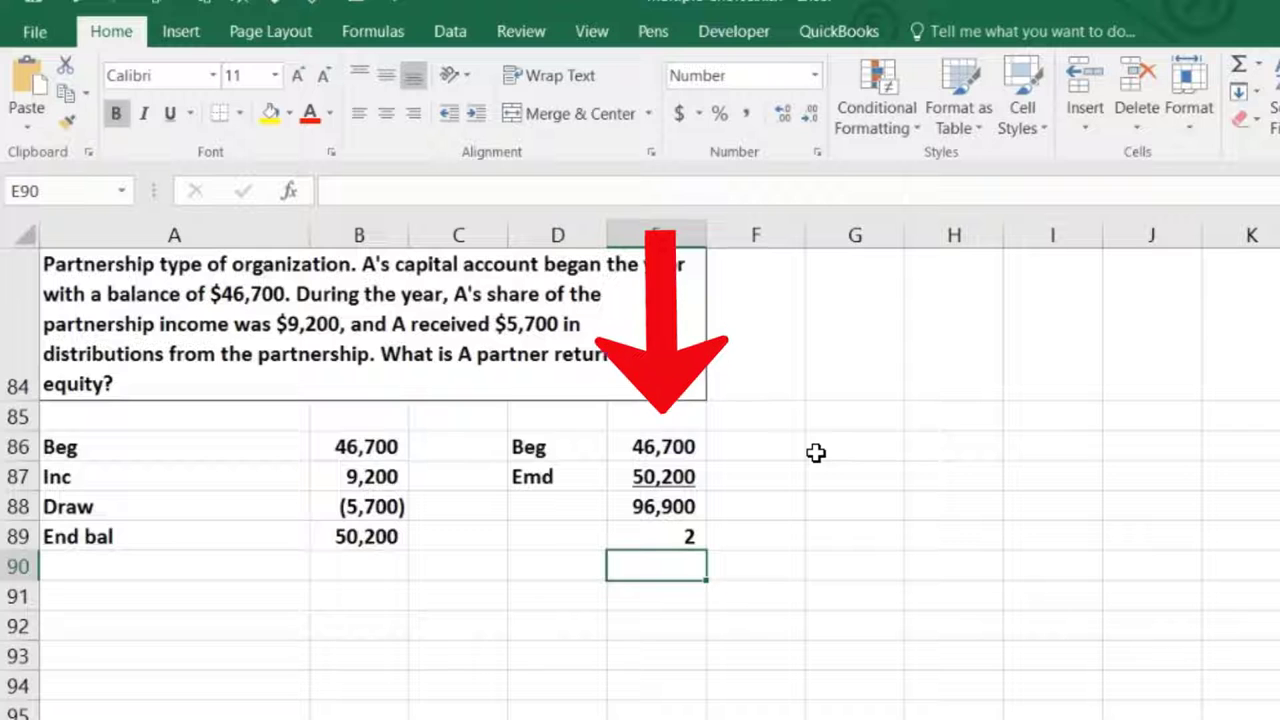
key("Up")
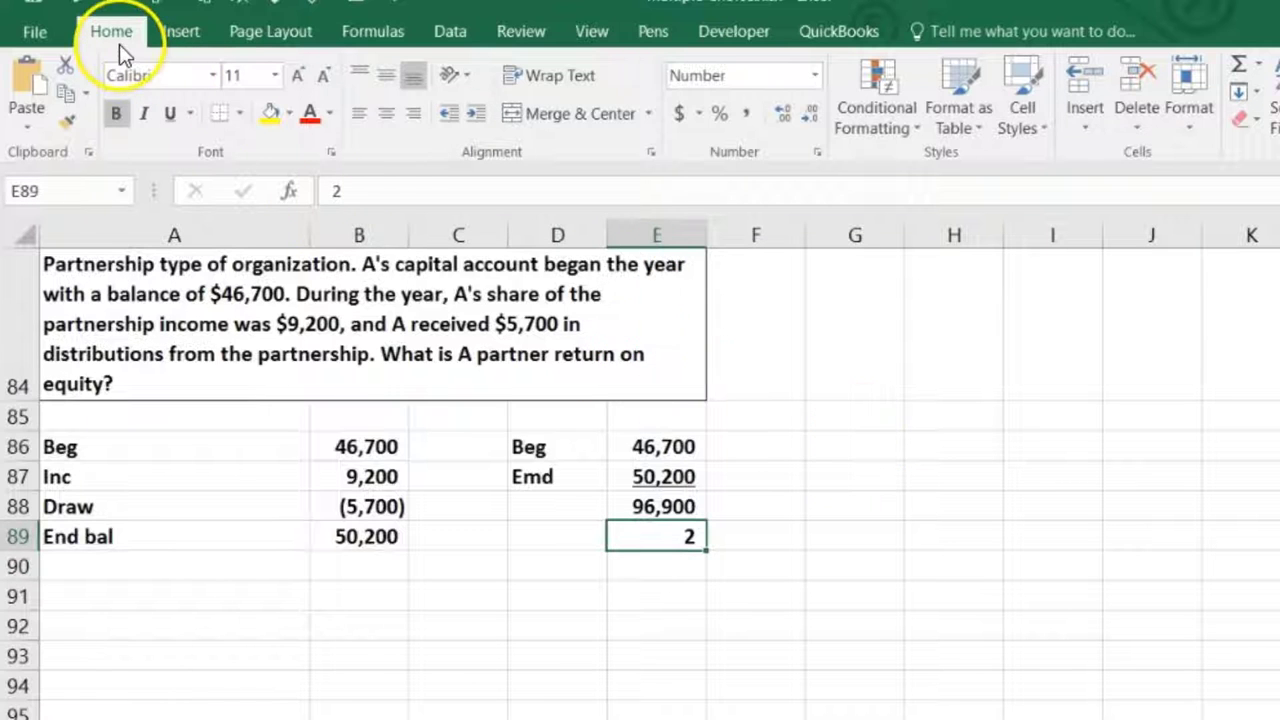
Underline the divisor in E89 and calculate average capital in E90 by dividing E88 by E89
left_click(170, 113)
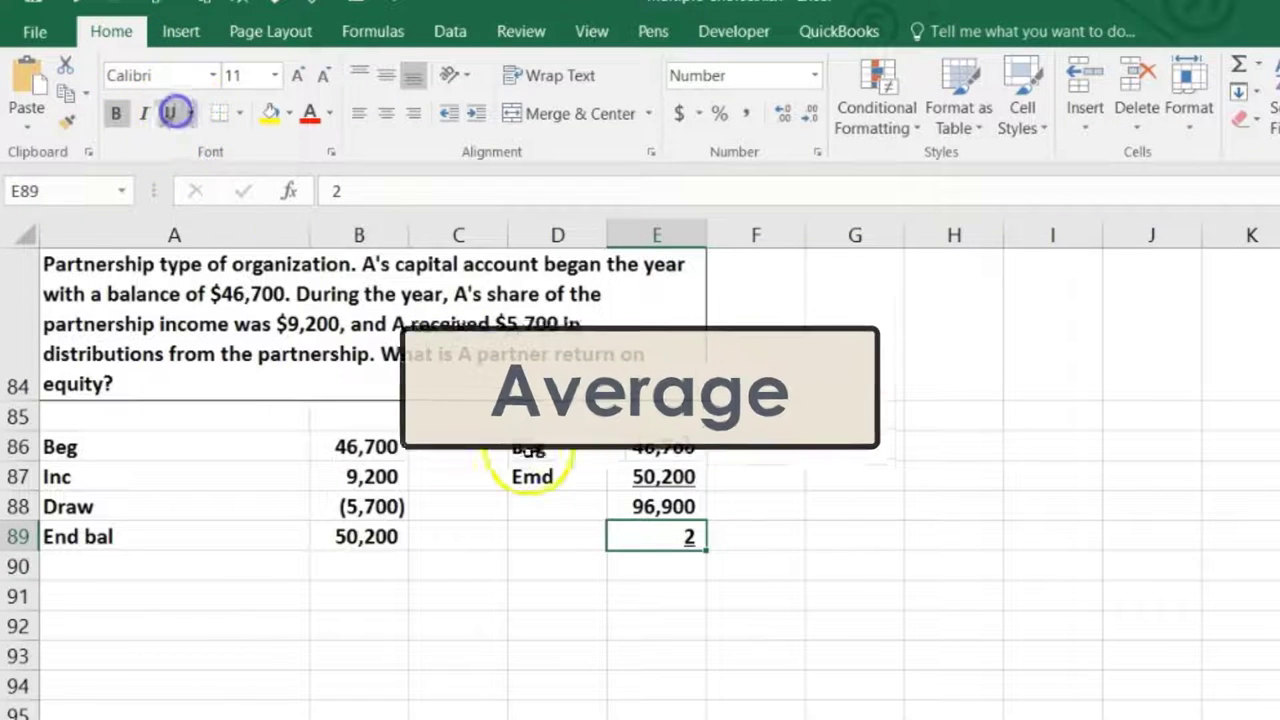
left_click(637, 574)
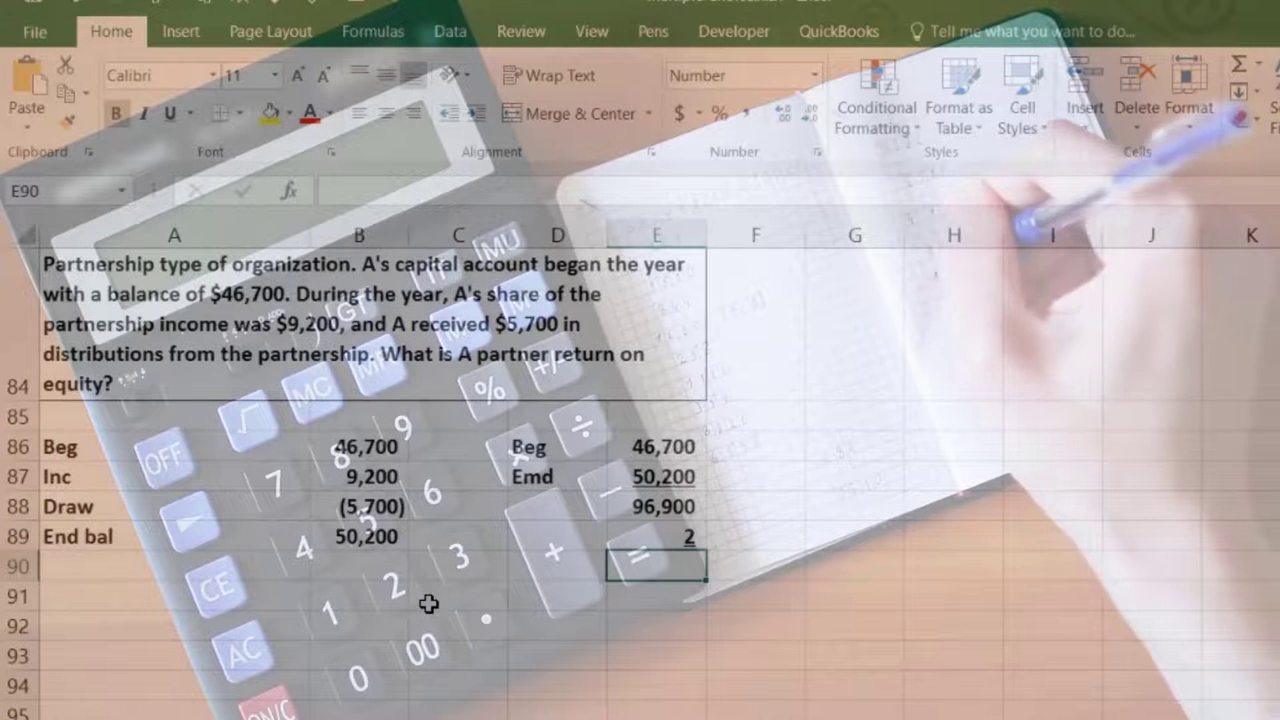
type("=")
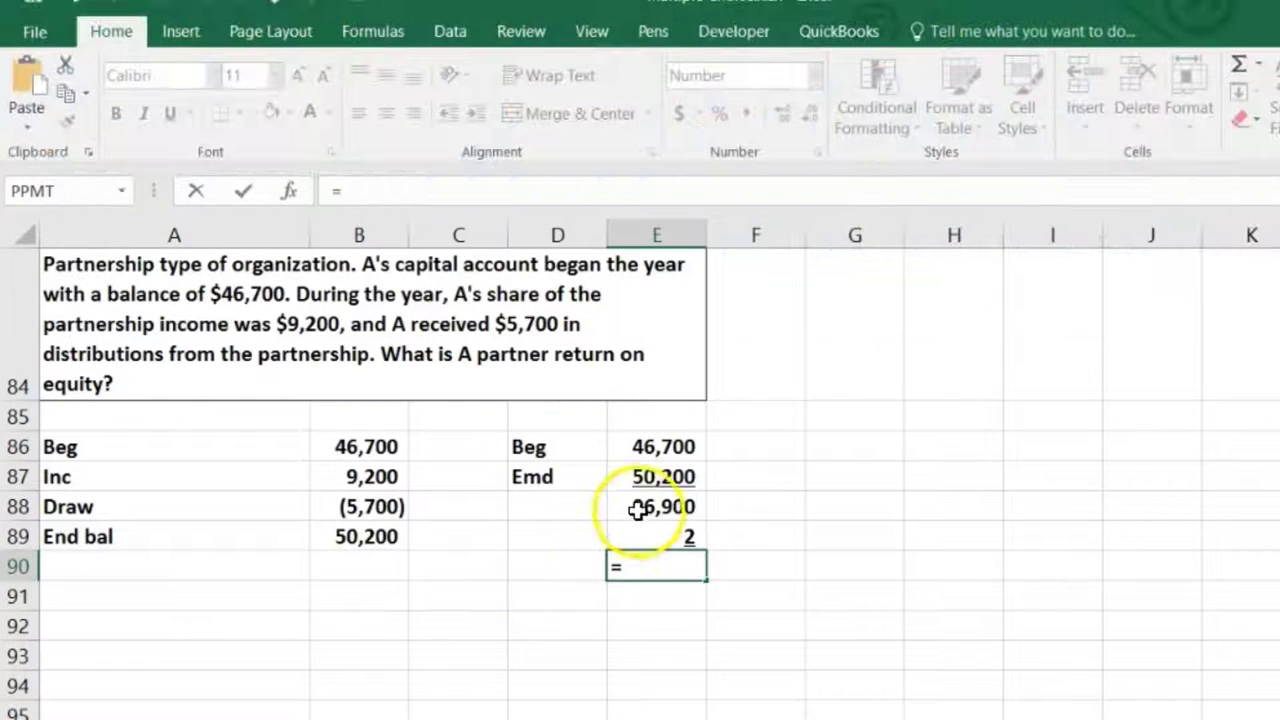
left_click(642, 507)
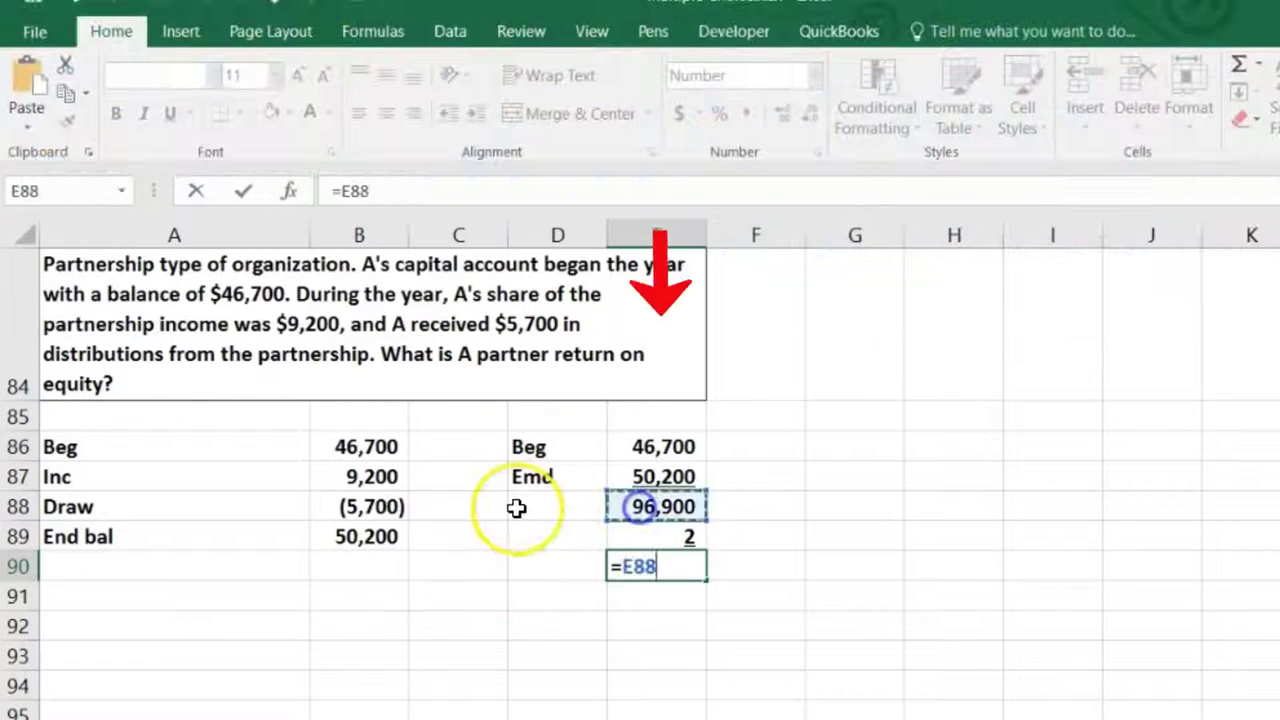
left_click(612, 537)
key("Return")
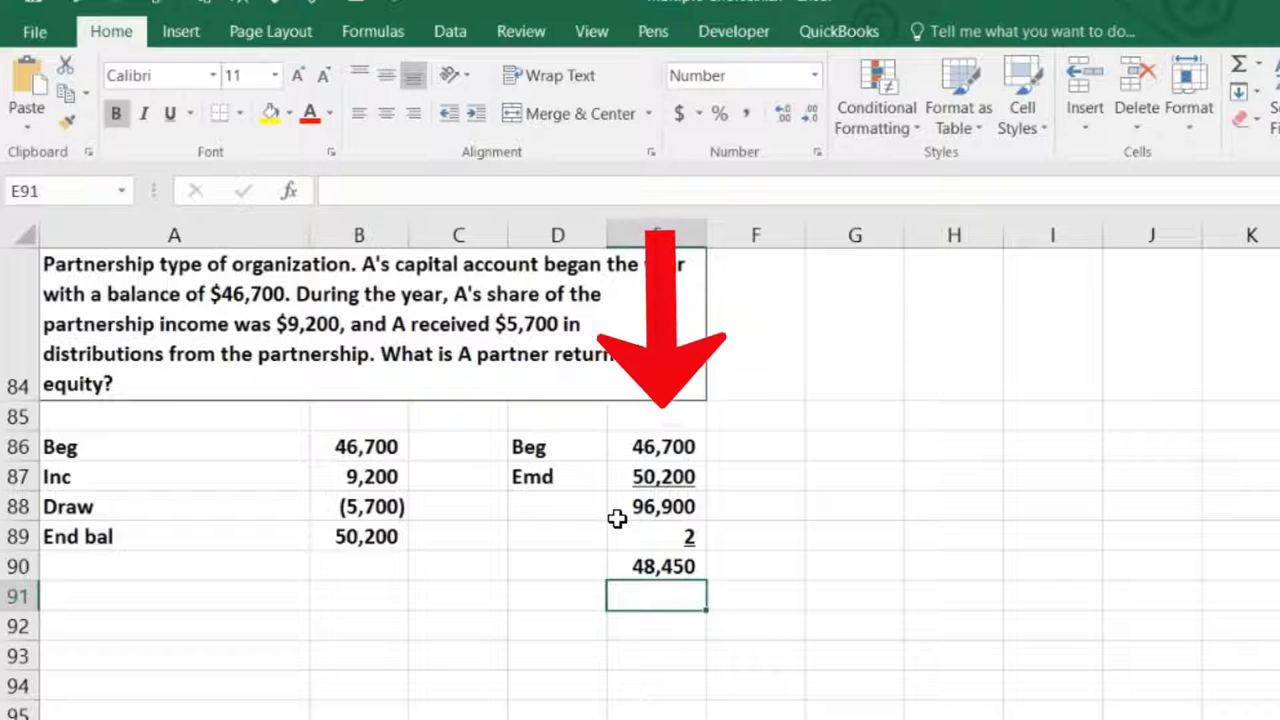
left_click(570, 623)
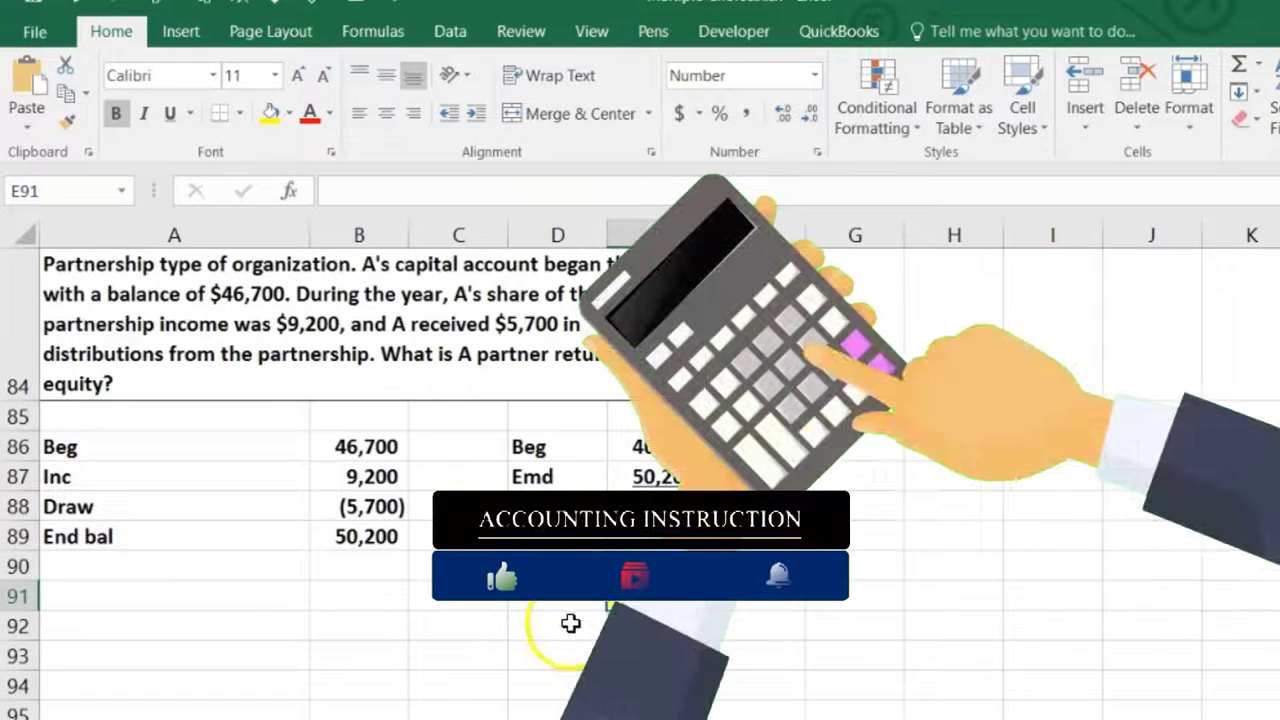
Enter the label "Income" in G86 and link H86 to the income amount in B87
left_click(848, 449)
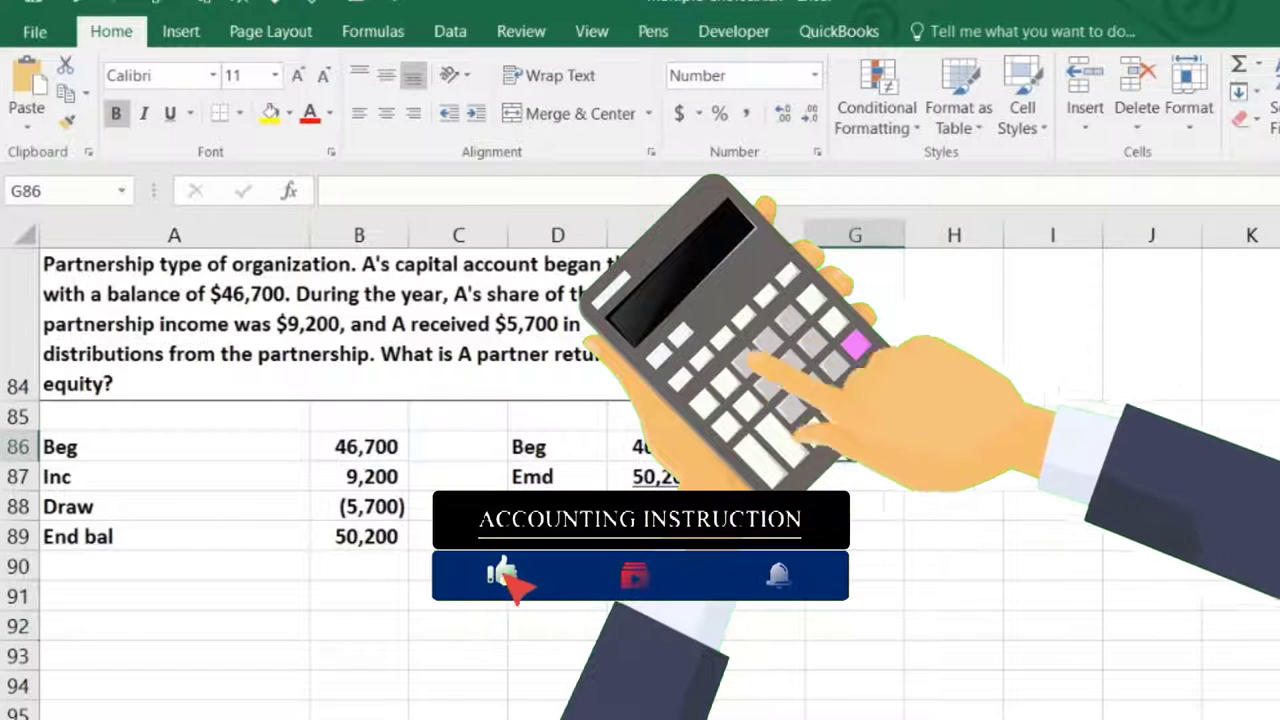
type("N")
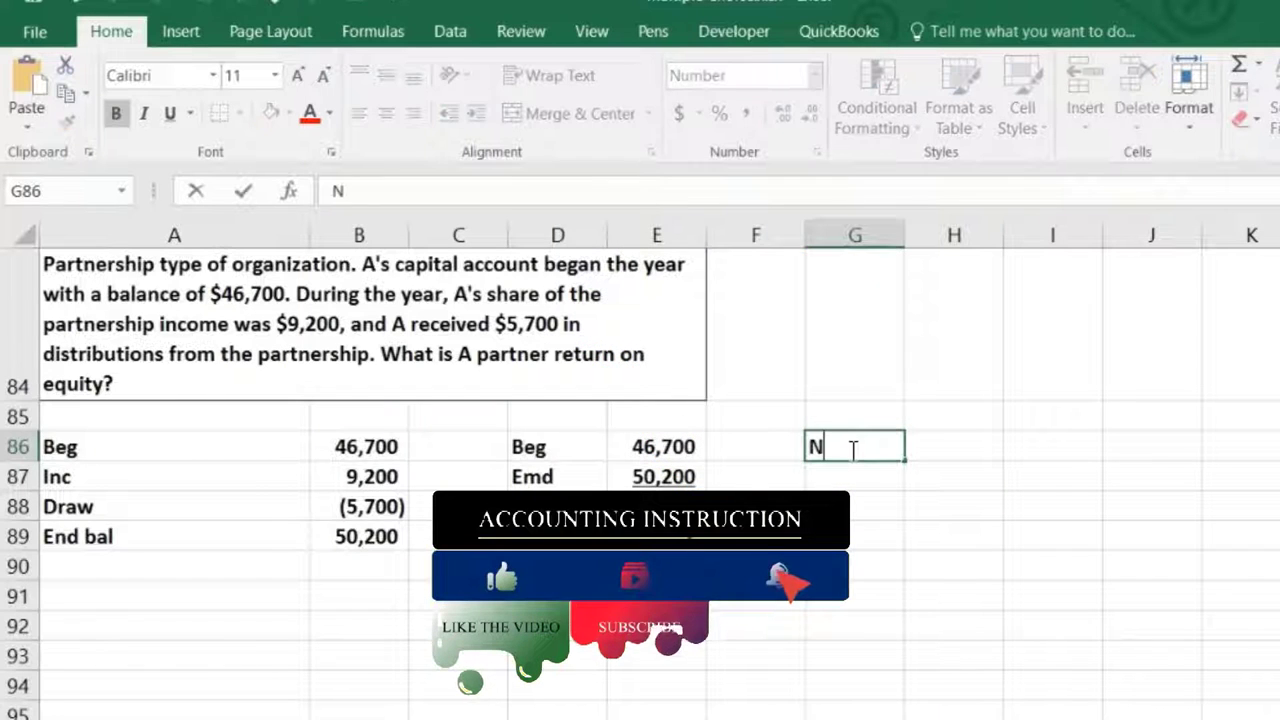
type("Income")
key("Tab")
type("+")
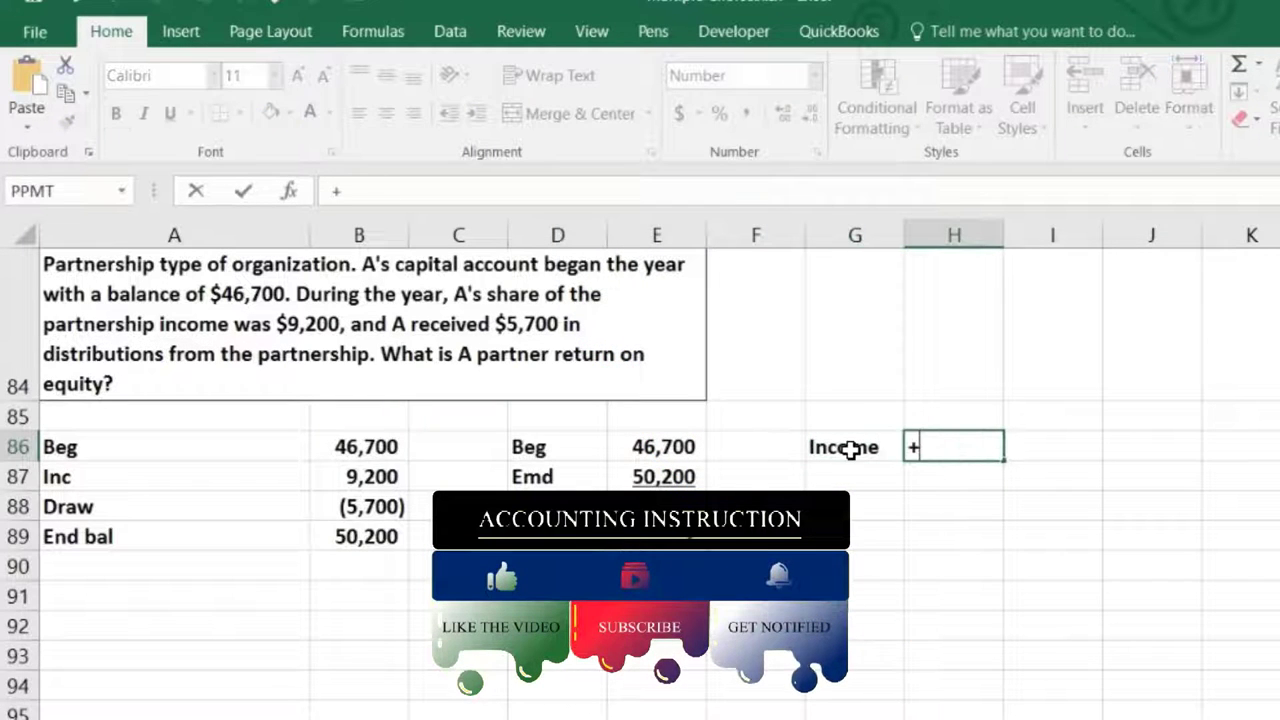
left_click(313, 467)
key("Return")
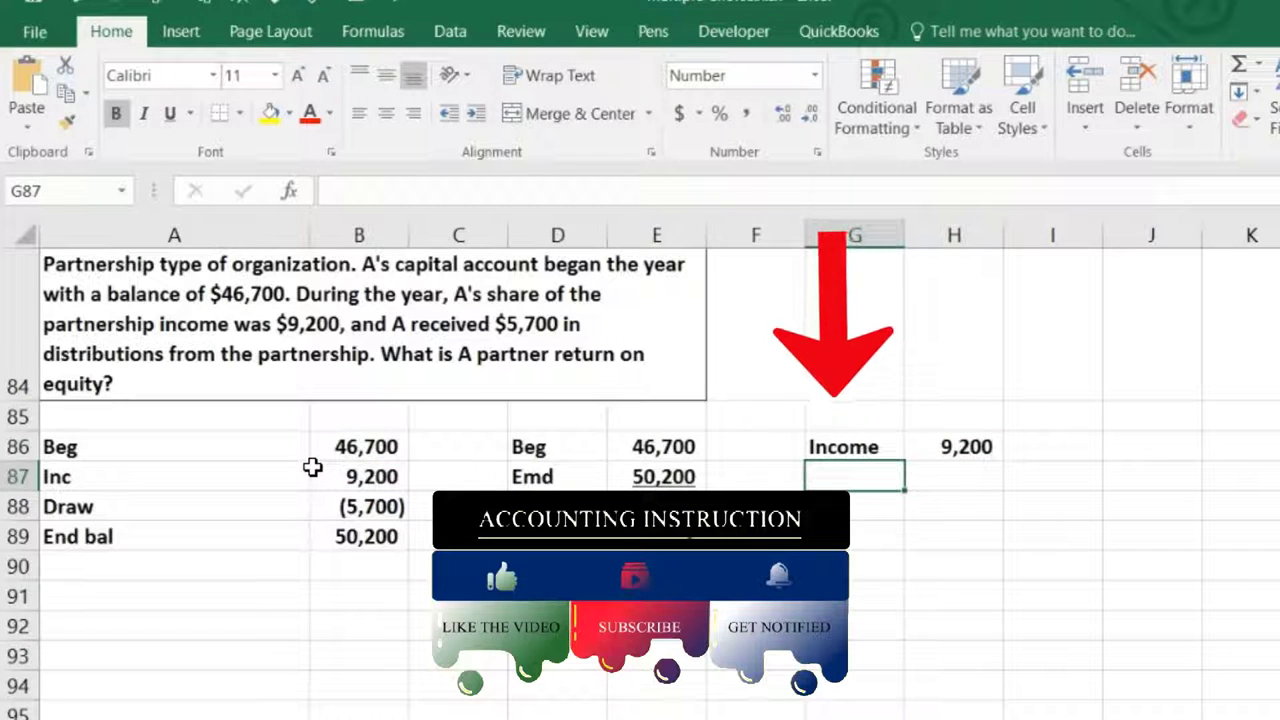
Enter the label "Ave" in G87 and link H87 to the average capital with the formula +E90
type("Ave")
key("Tab")
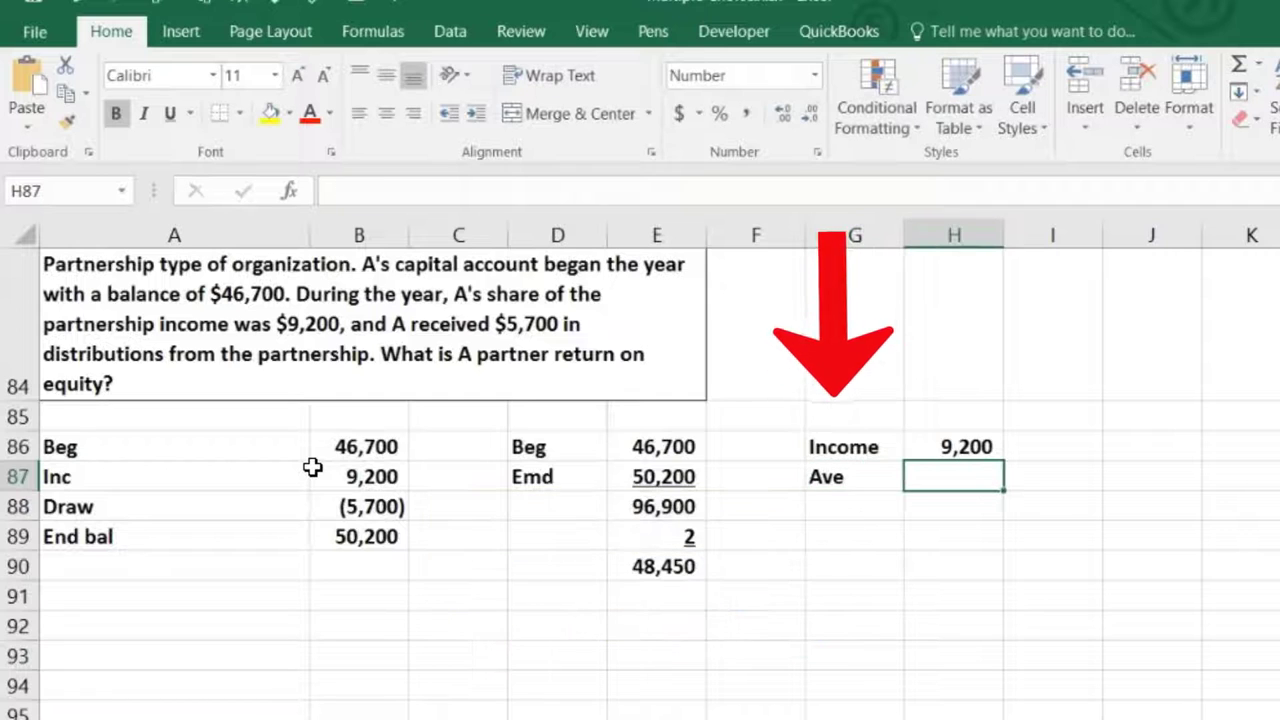
type("+")
left_click(645, 567)
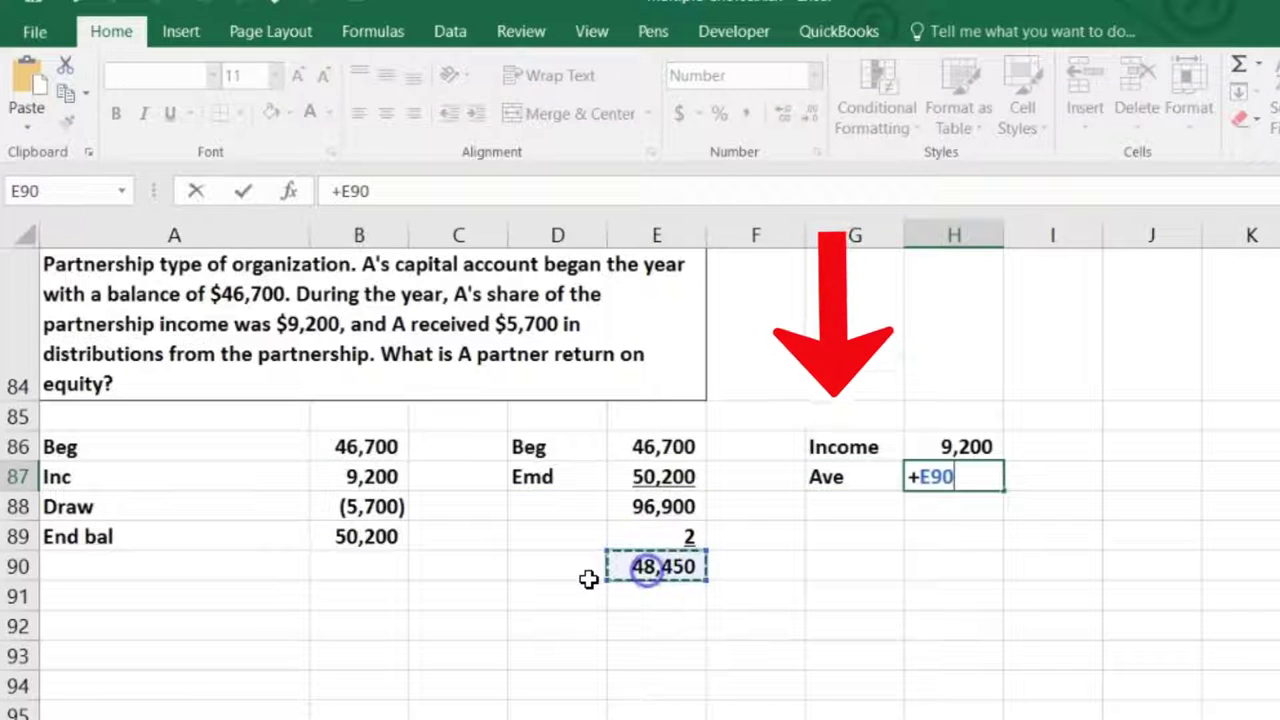
key("Return")
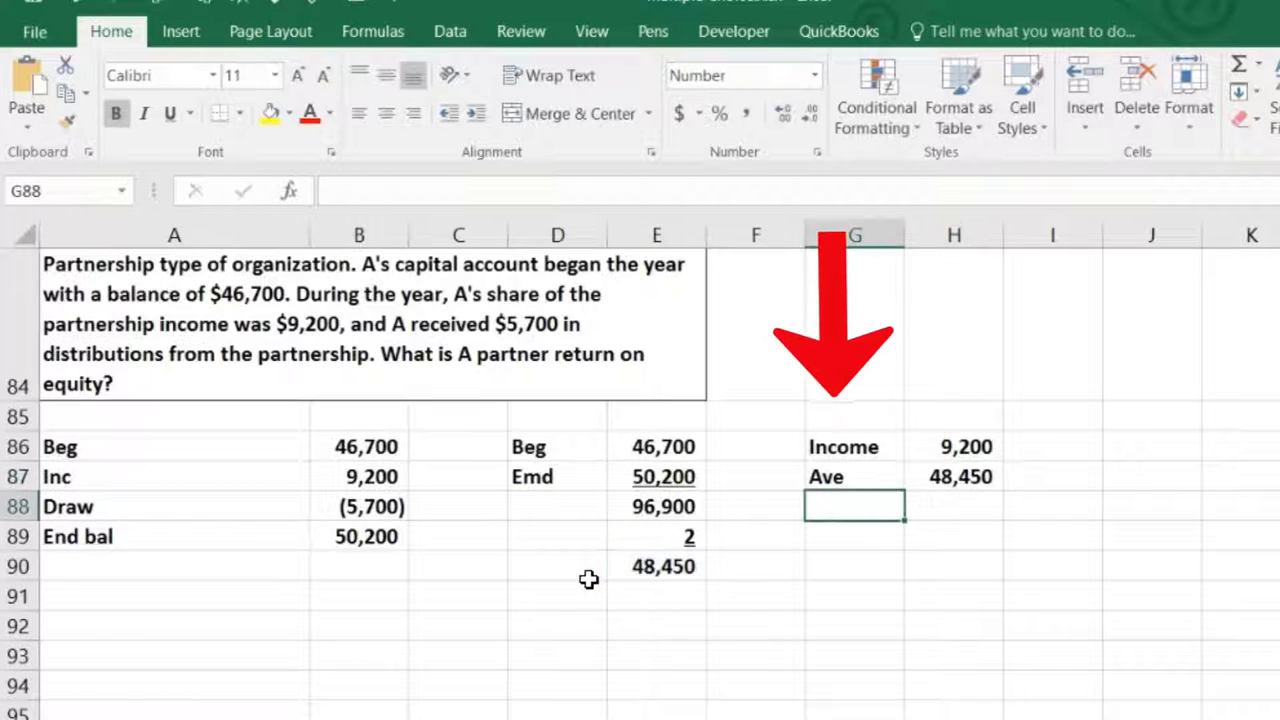
Underline the average capital in H87 and calculate the return on equity in H88 with the formula =H86/H87
key("Up")
key("Right")
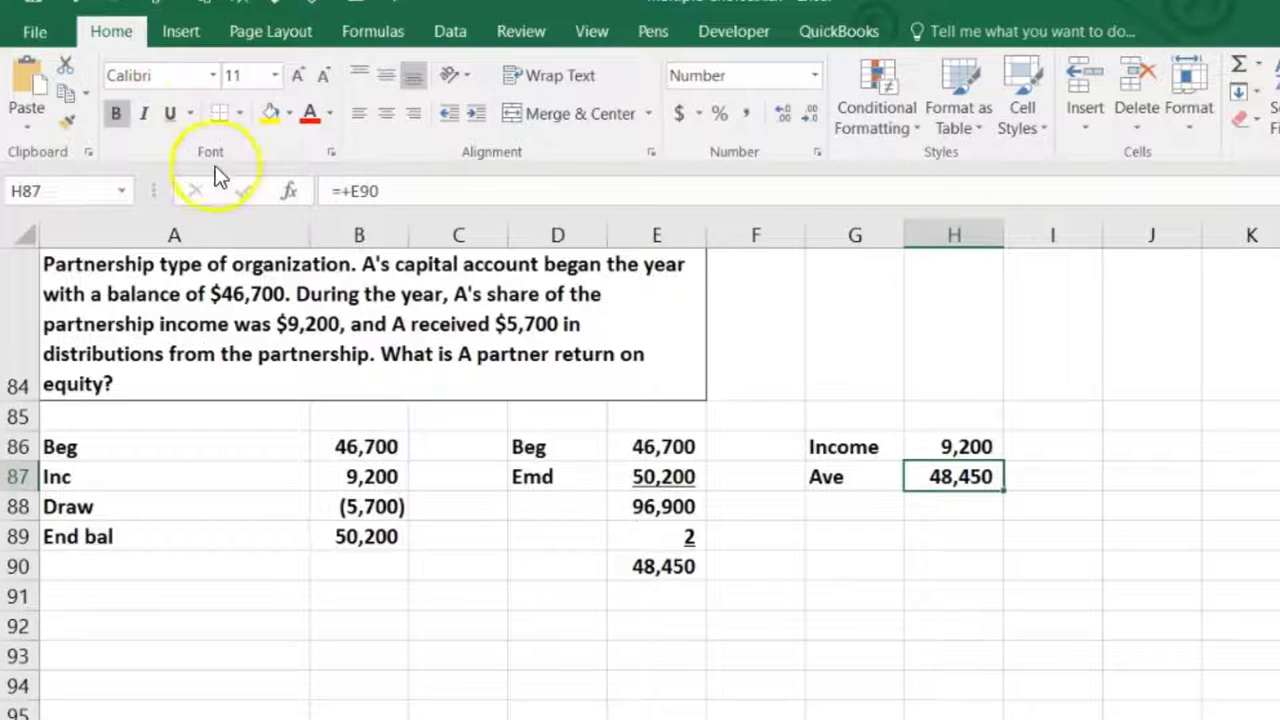
left_click(951, 505)
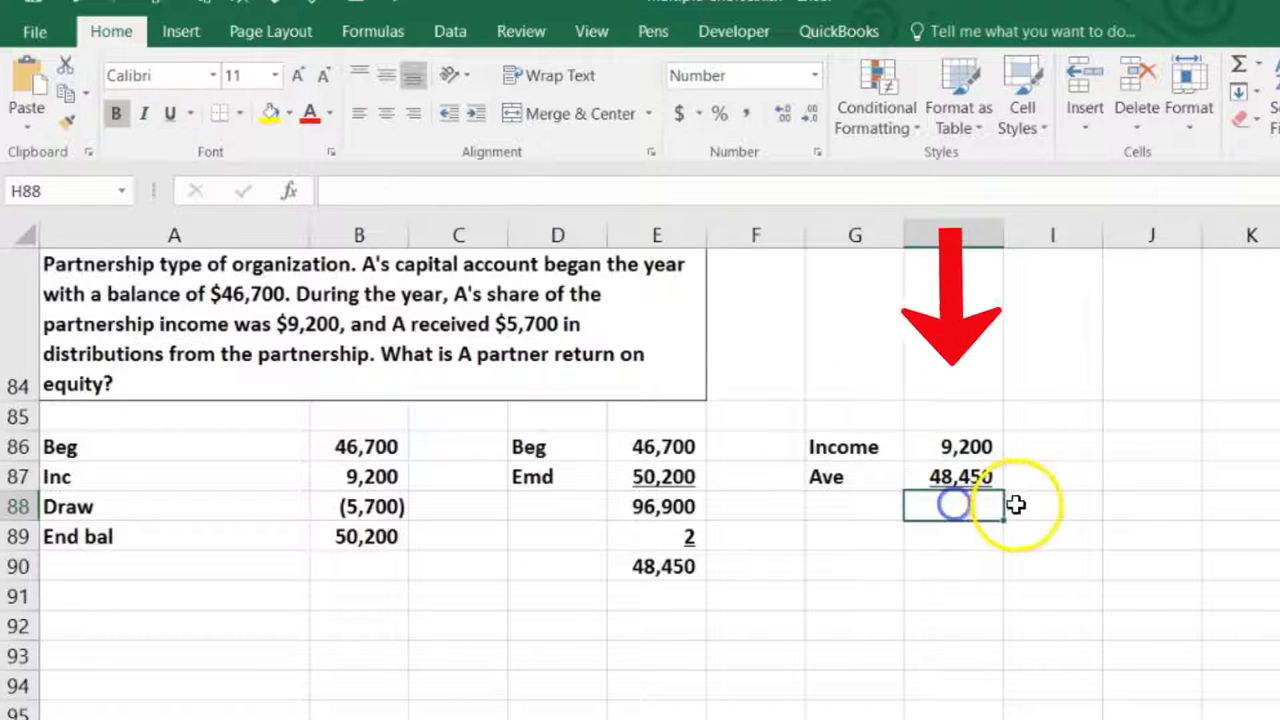
type("=")
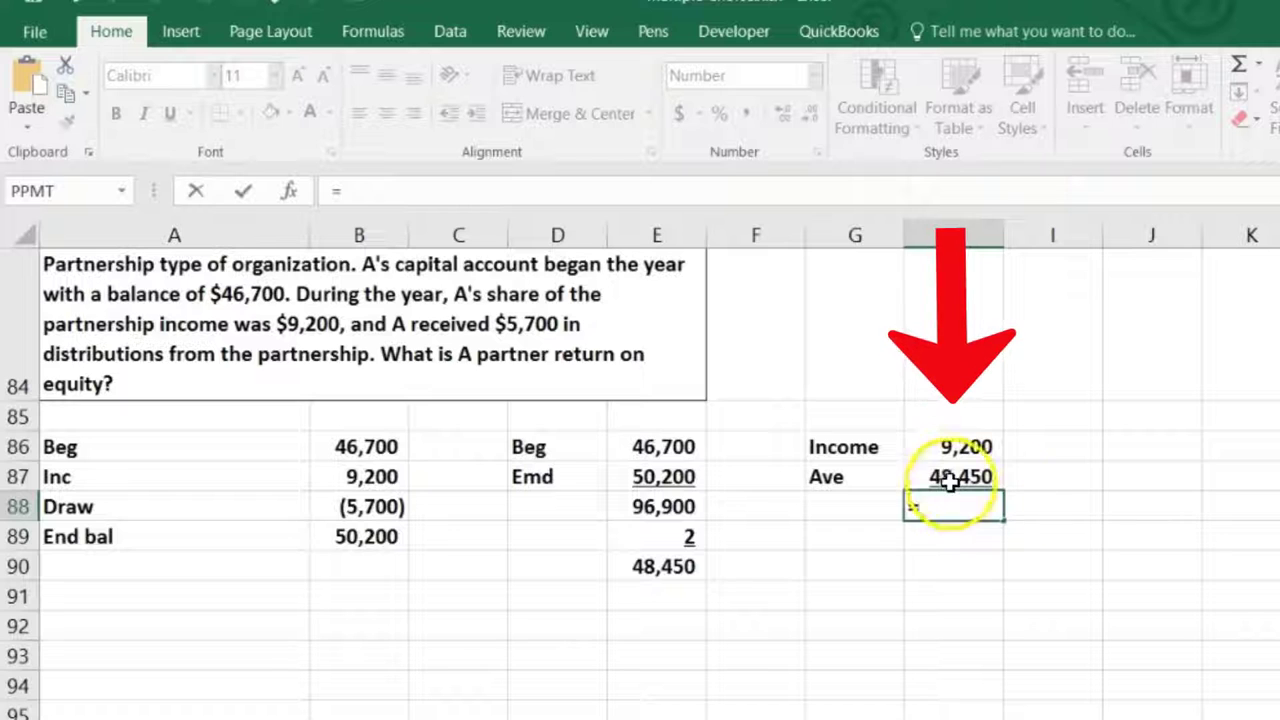
left_click(948, 447)
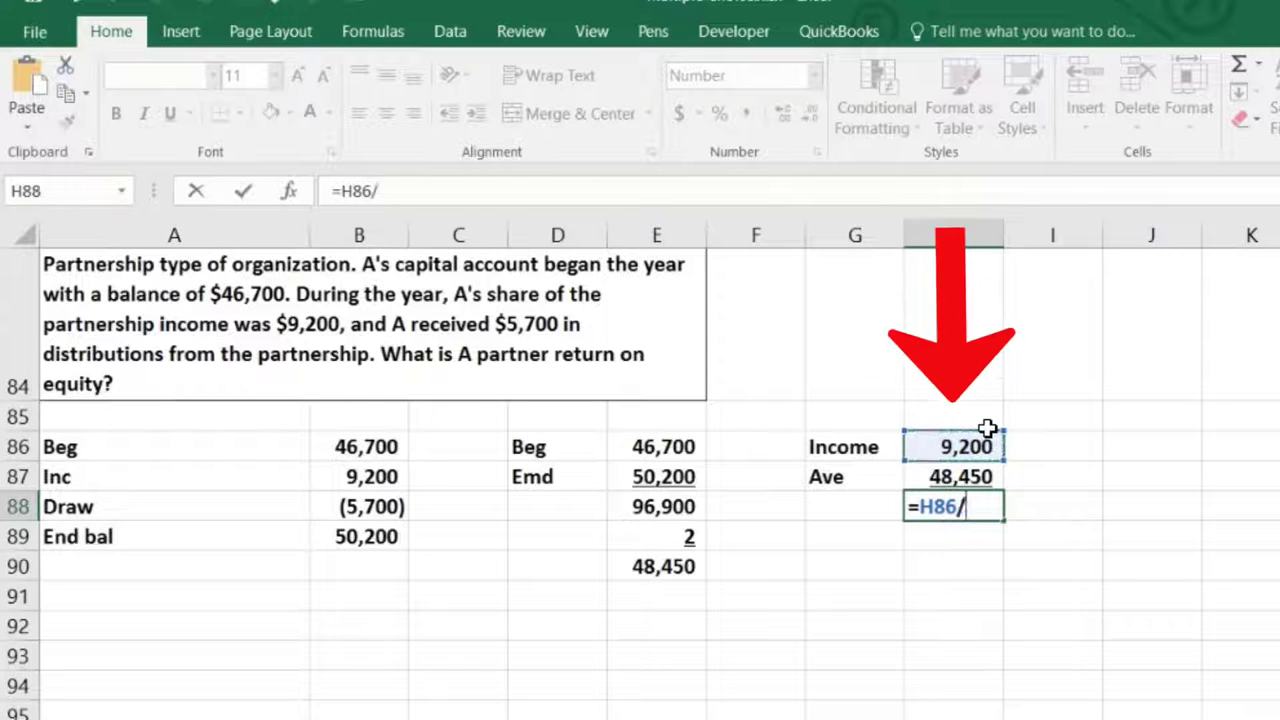
type("/")
left_click(970, 475)
key("Return")
Format the return on equity in H88 as a percentage with two decimal places
key("Up")
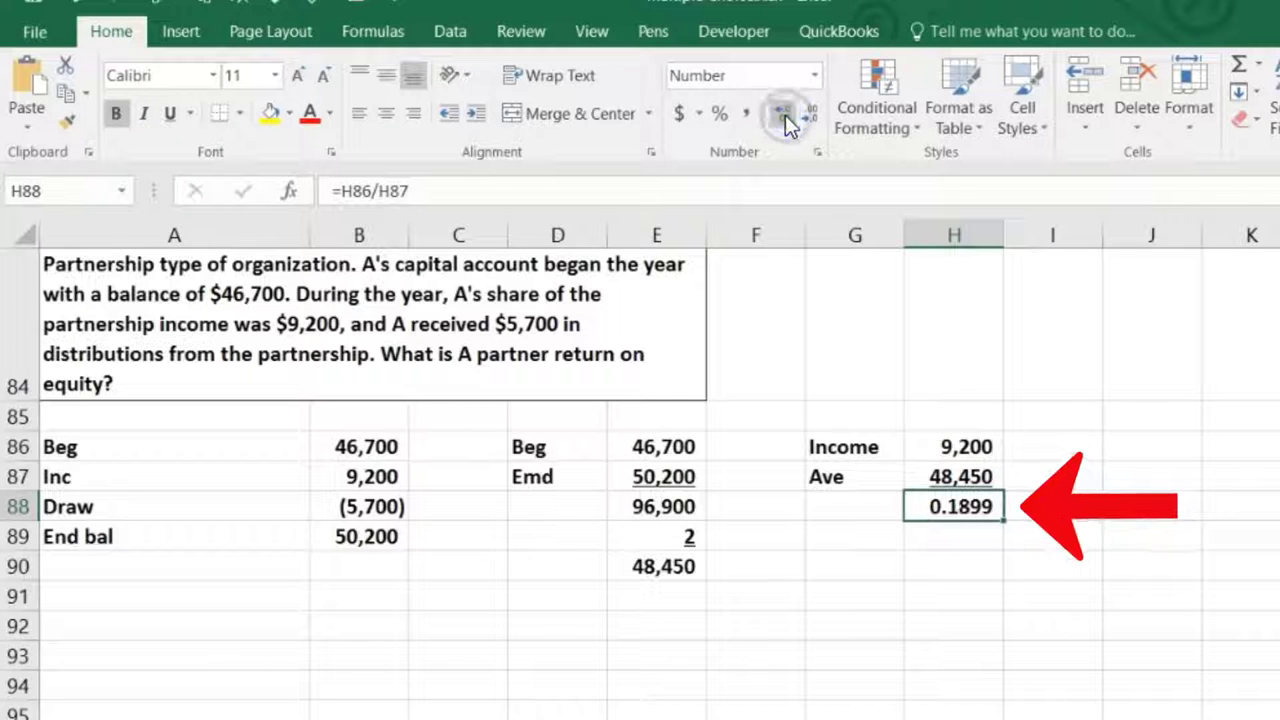
left_click(723, 115)
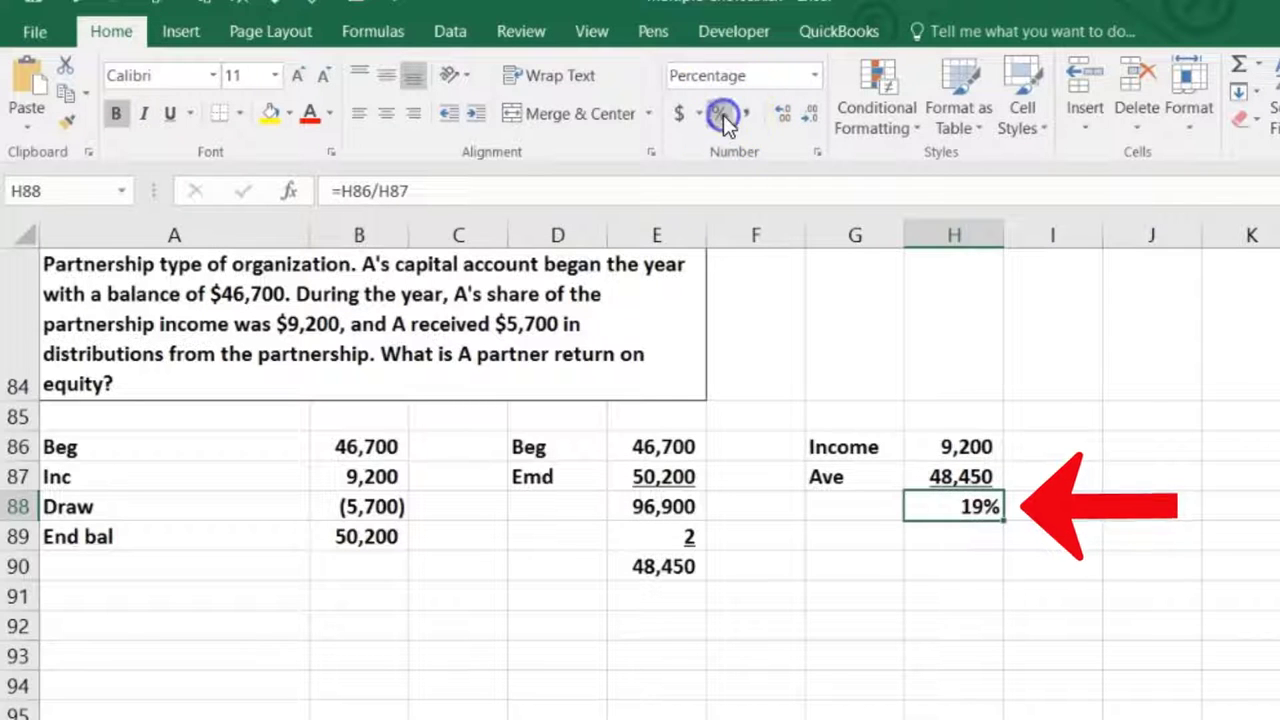
left_click(808, 117)
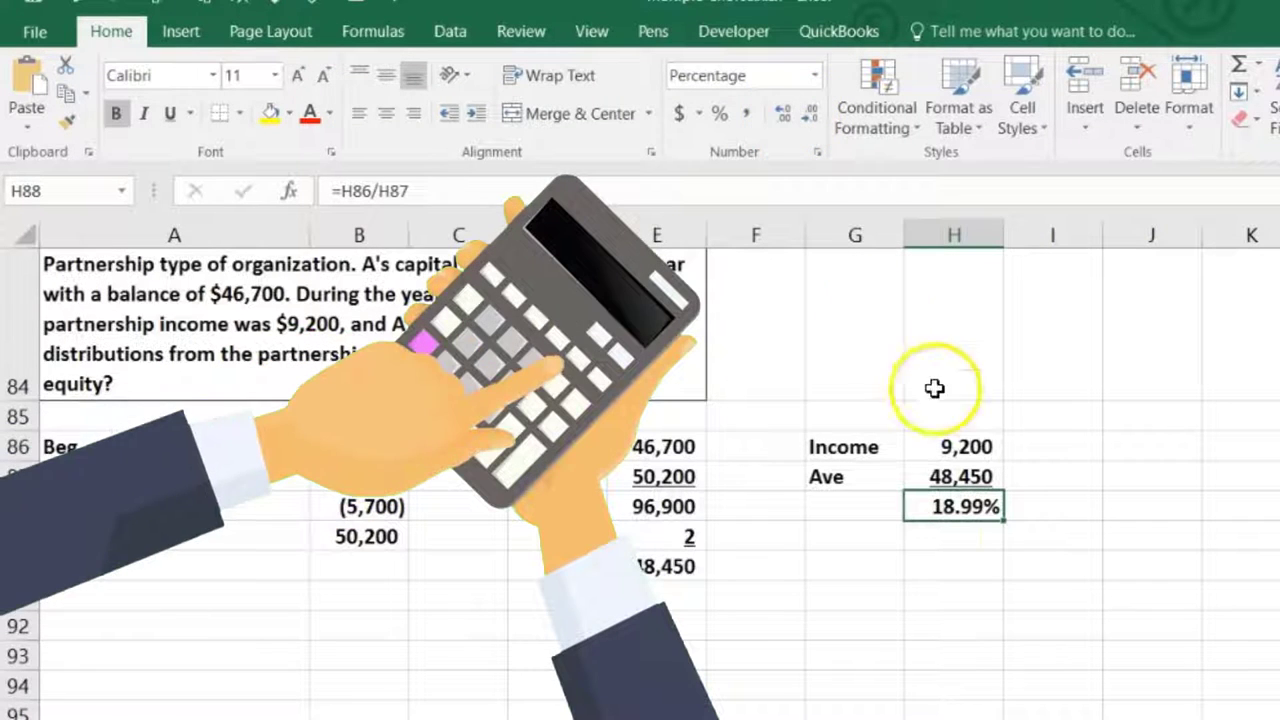
left_click(968, 534)
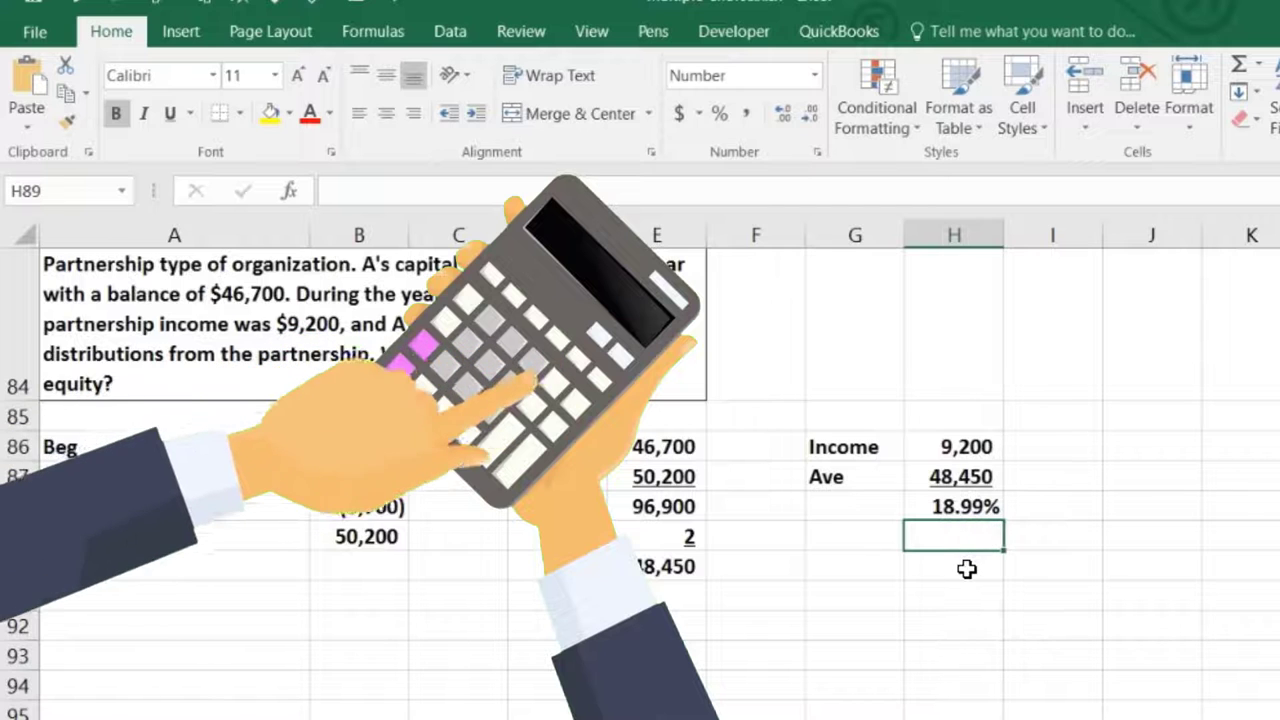